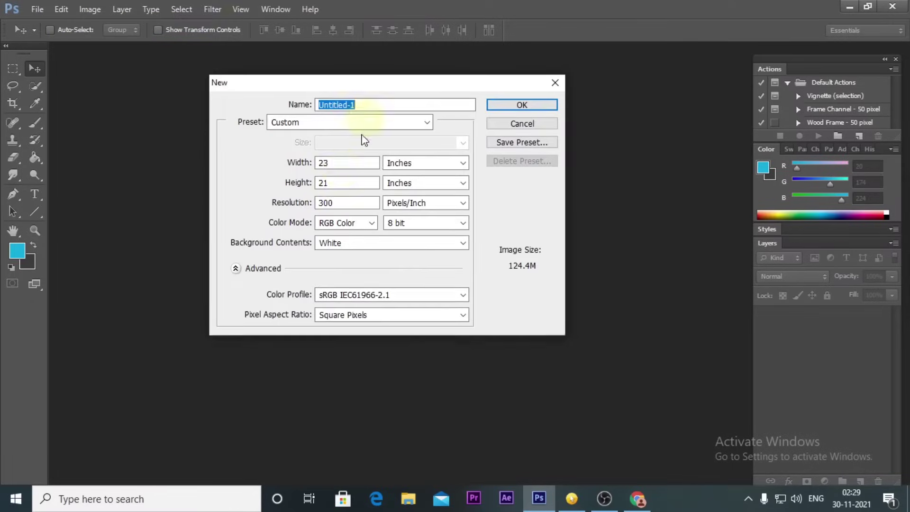
- Create the 23×21-inch, 300 ppi canvas and copy the horse photo 376885 (2).jpg onto it
{"action": "left_click", "coordinate": [501, 113]}
{"action": "key", "text": "ctrl+o"}
{"action": "double_click", "coordinate": [179, 96]}
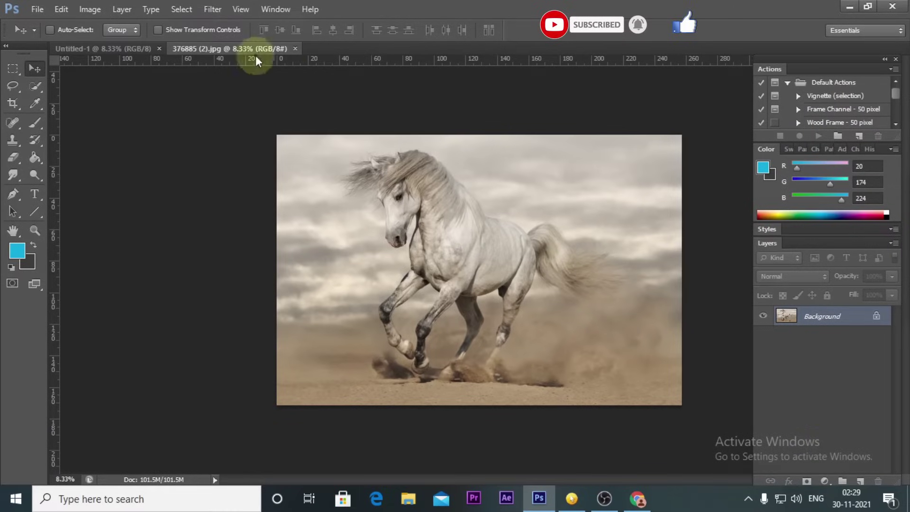
{"action": "left_click_drag", "start_coordinate": [261, 52], "coordinate": [376, 132]}
{"action": "left_click_drag", "start_coordinate": [474, 122], "coordinate": [564, 247]}
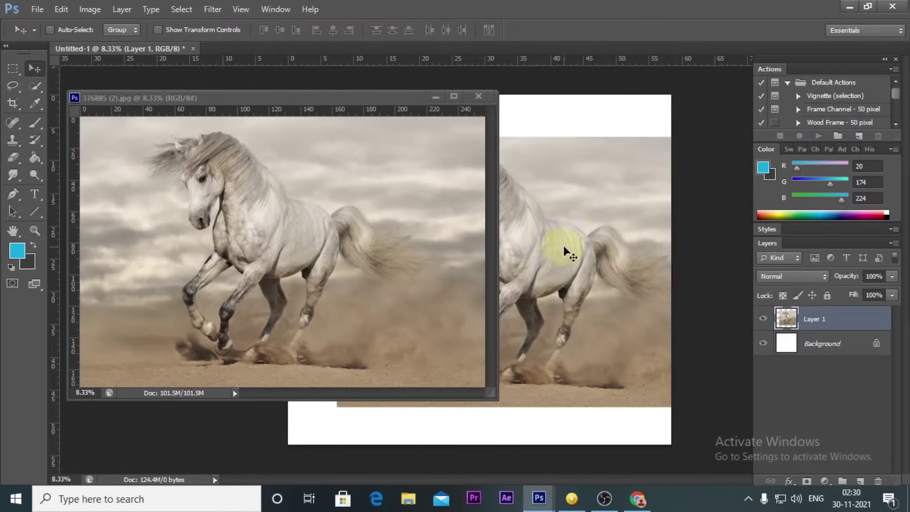
- Scale the horse photo to span the canvas width and move it down to the lower part
{"action": "key", "text": "ctrl+t"}
{"action": "left_click_drag", "start_coordinate": [700, 158], "coordinate": [581, 267]}
{"action": "left_click_drag", "start_coordinate": [300, 205], "coordinate": [286, 189]}
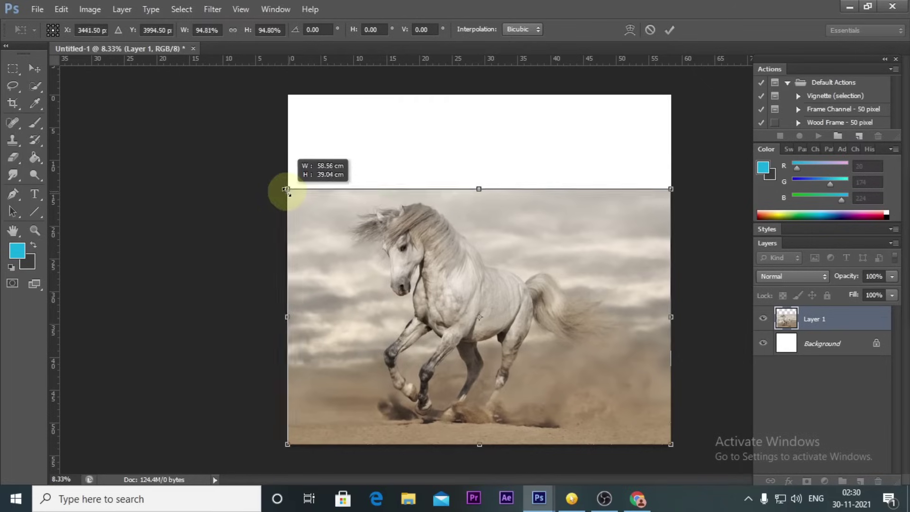
{"action": "left_click_drag", "start_coordinate": [508, 269], "coordinate": [507, 284]}
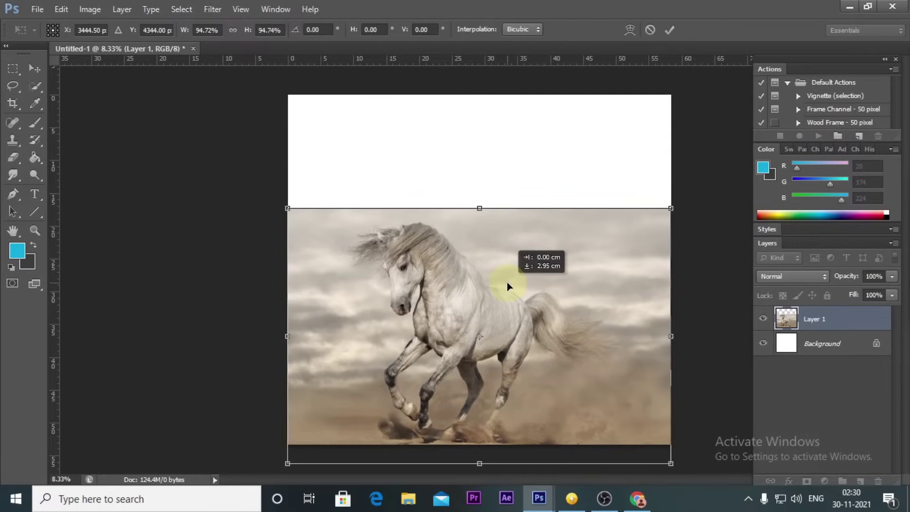
{"action": "key", "text": "Return"}
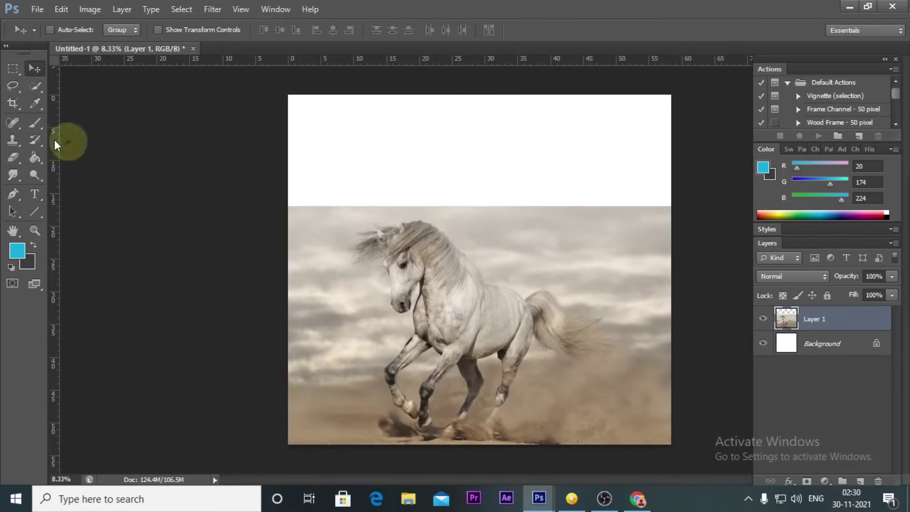
- Stretch a thin strip from the sky's top edge up to the canvas top
{"action": "left_click", "coordinate": [11, 67]}
{"action": "left_click_drag", "start_coordinate": [281, 202], "coordinate": [684, 219]}
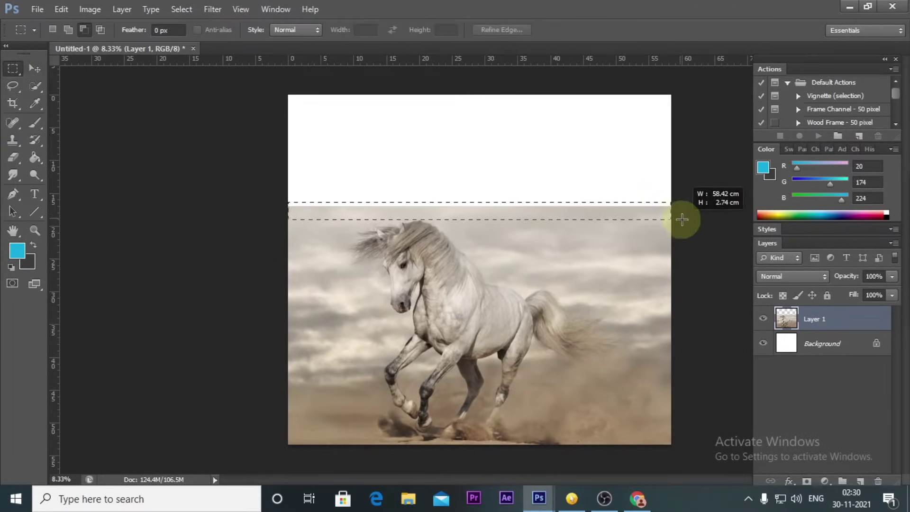
{"action": "key", "text": "ctrl+t"}
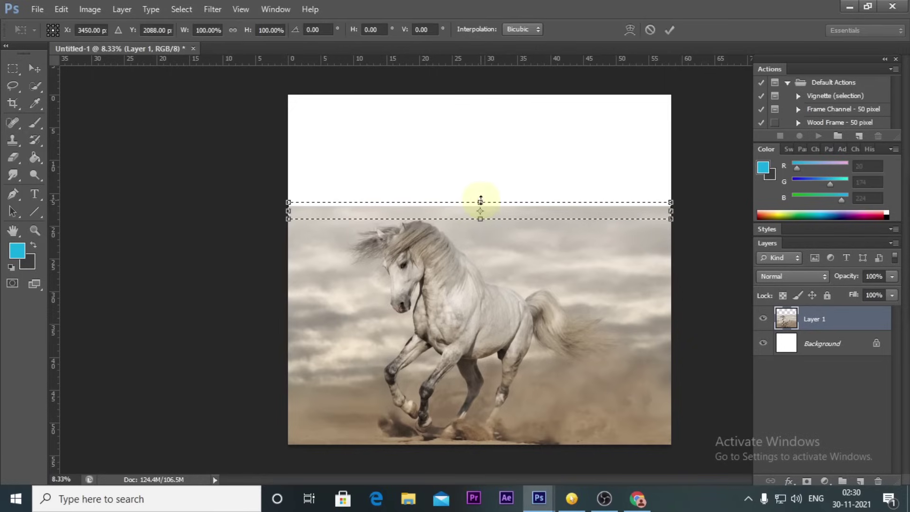
{"action": "left_click_drag", "start_coordinate": [481, 202], "coordinate": [478, 90]}
{"action": "key", "text": "Return"}
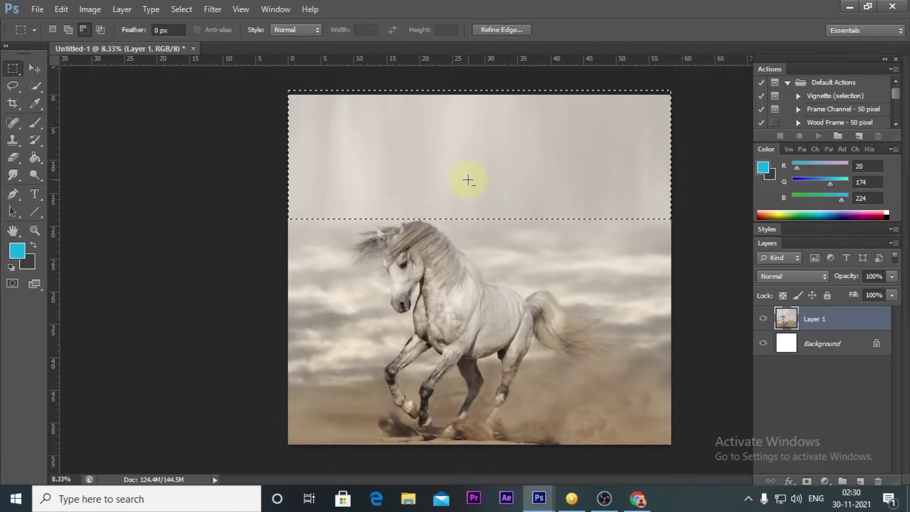
- Clone-stamp sampled clouds over the streaky upper sky
{"action": "left_click", "coordinate": [13, 140]}
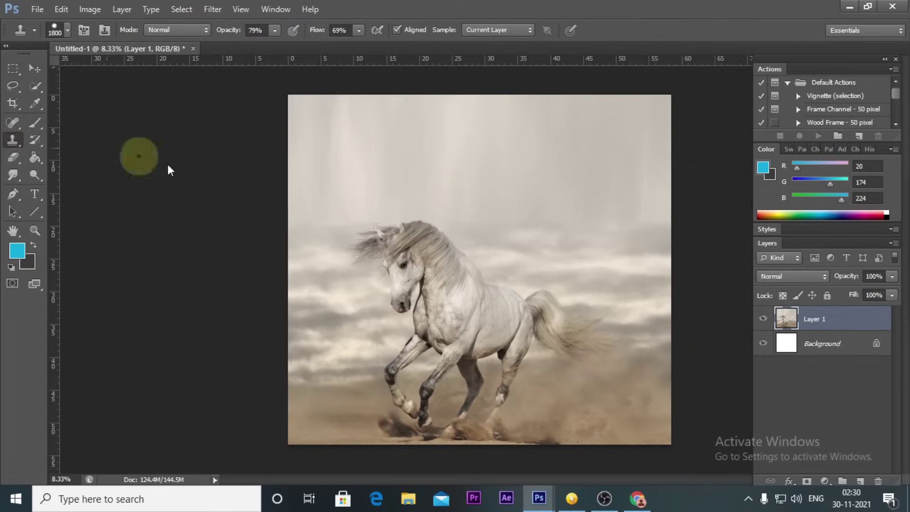
{"action": "left_click_drag", "start_coordinate": [609, 261], "coordinate": [557, 118]}
{"action": "left_click", "coordinate": [650, 289], "text": "alt"}
{"action": "left_click_drag", "start_coordinate": [650, 289], "coordinate": [545, 179]}
{"action": "key", "text": "bracketright"}
{"action": "left_click", "coordinate": [618, 274], "text": "alt"}
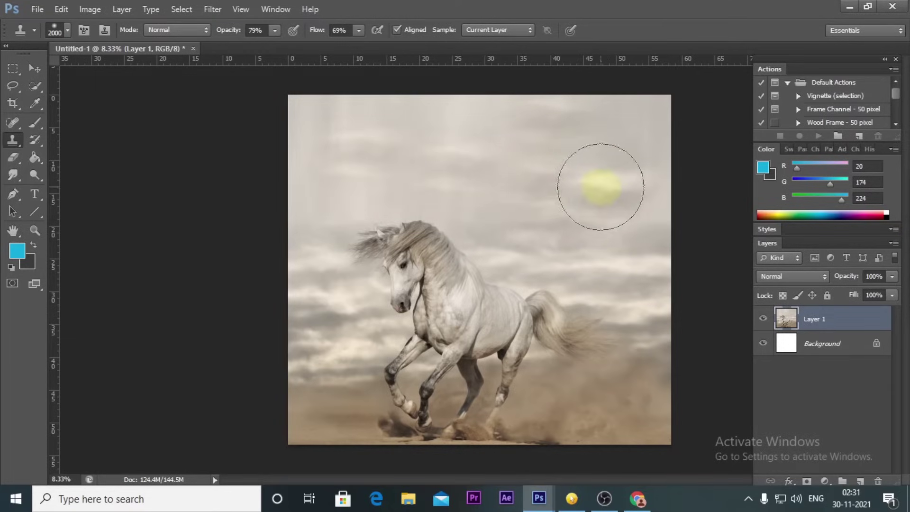
{"action": "left_click", "coordinate": [623, 287], "text": "alt"}
{"action": "left_click_drag", "start_coordinate": [417, 185], "coordinate": [417, 190]}
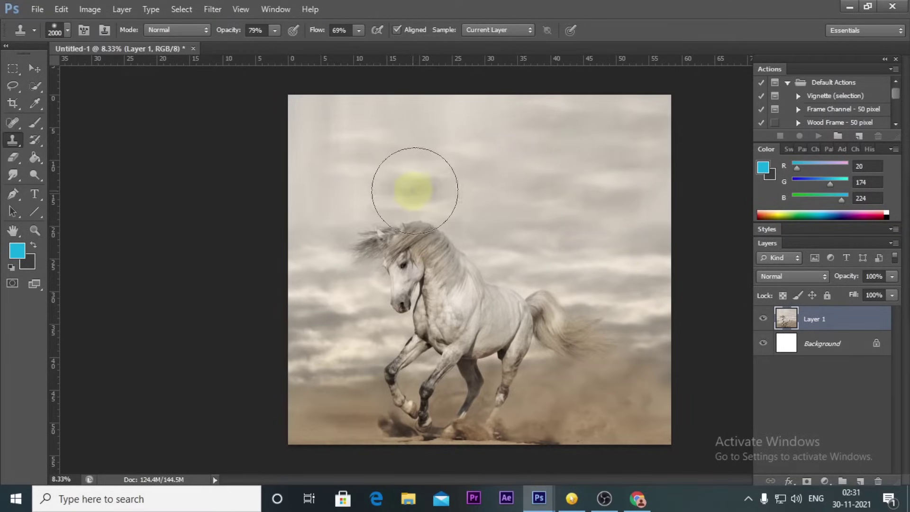
{"action": "left_click", "coordinate": [307, 190]}
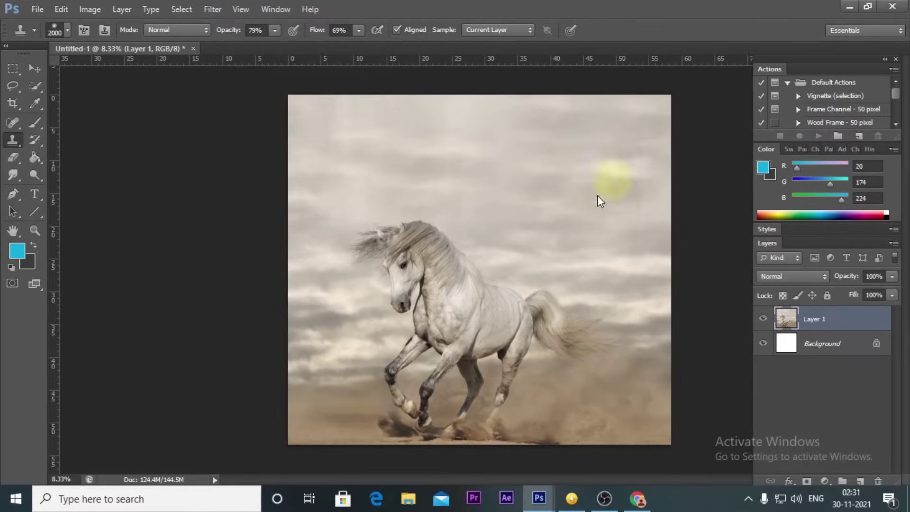
{"action": "left_click", "coordinate": [336, 184]}
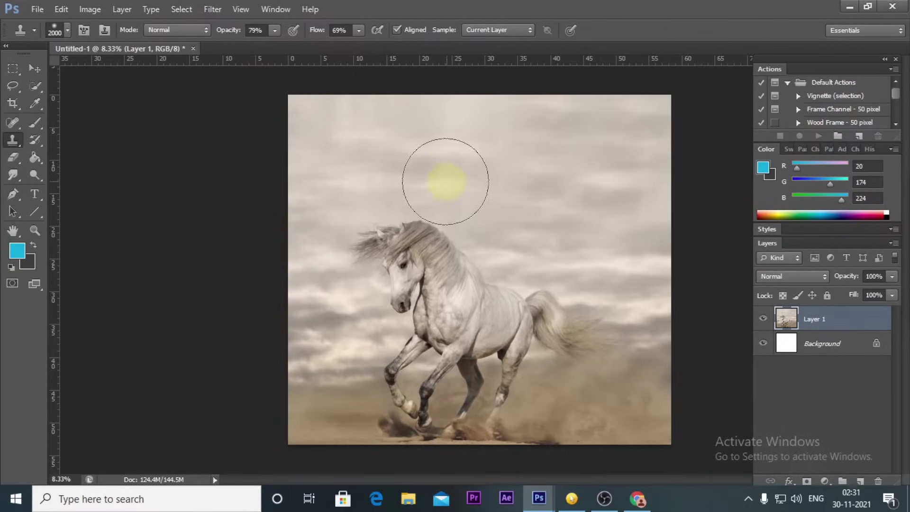
- Choose photo IMG_1465 in the File > Open dialog
{"action": "left_click", "coordinate": [36, 10]}
{"action": "left_click", "coordinate": [57, 34]}
{"action": "left_click", "coordinate": [389, 81]}
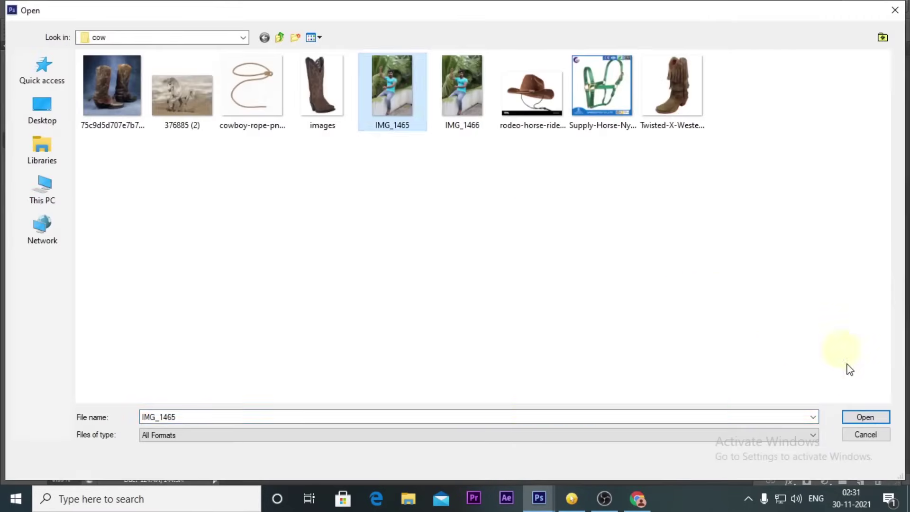
- Open IMG_1465, Quick-Select the man from his fist down to his leg, and cut him out
{"action": "left_click", "coordinate": [861, 417]}
{"action": "key", "text": "v"}
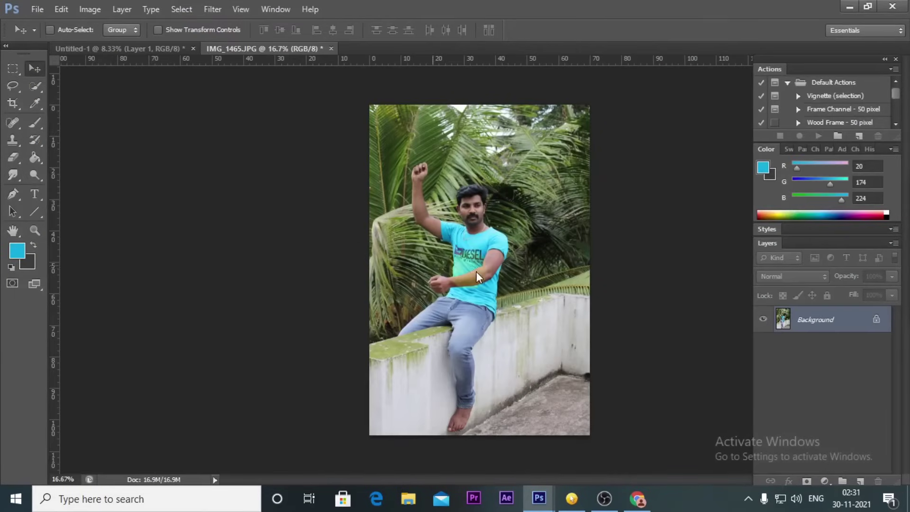
{"action": "key", "text": "ctrl+plus"}
{"action": "key", "text": "ctrl+plus"}
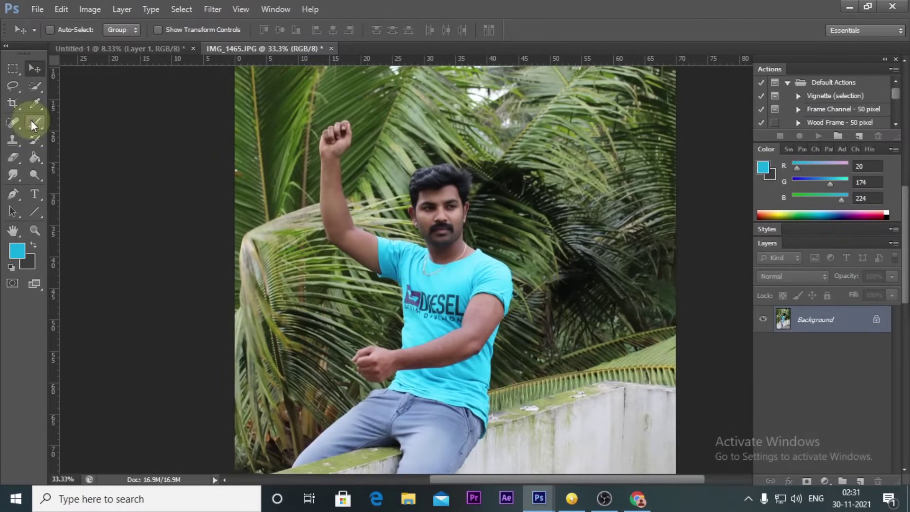
{"action": "left_click", "coordinate": [30, 87]}
{"action": "left_click_drag", "start_coordinate": [338, 127], "coordinate": [333, 177]}
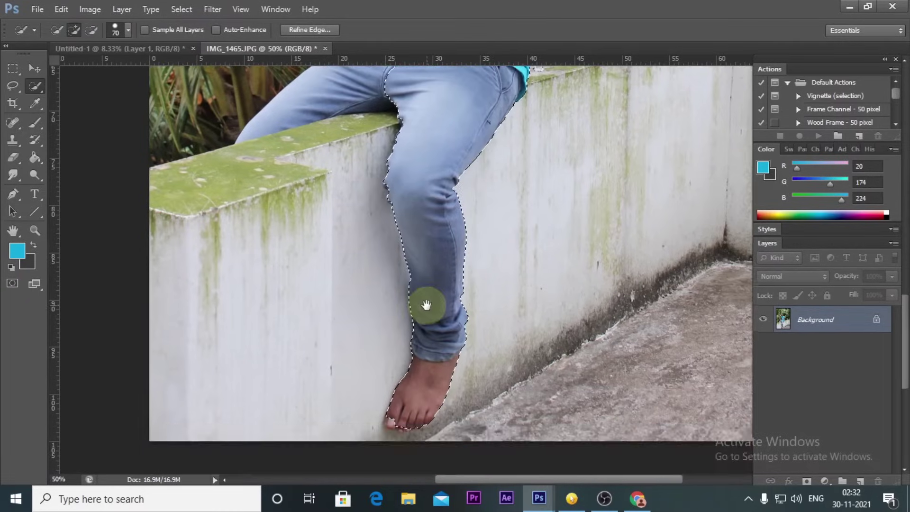
{"action": "left_click_drag", "start_coordinate": [427, 306], "coordinate": [488, 422]}
{"action": "scroll", "coordinate": [444, 423], "scroll_direction": "down", "scroll_amount": 3}
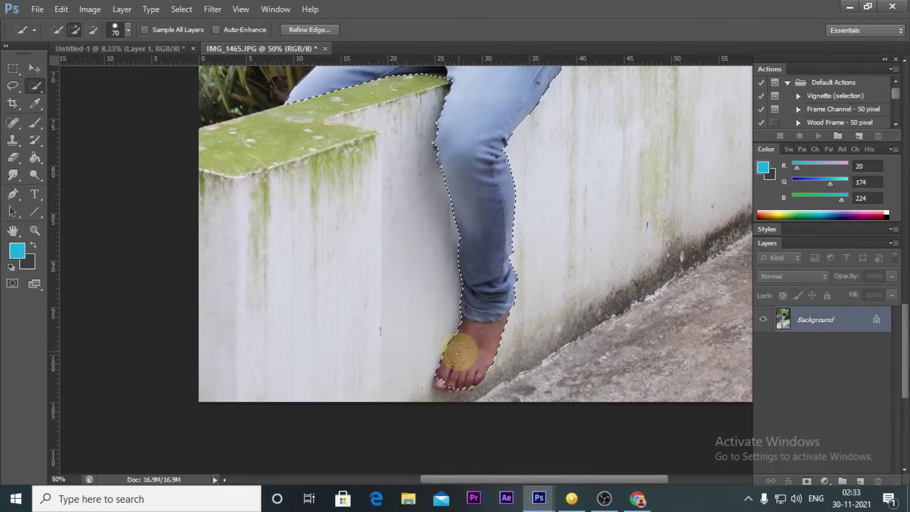
{"action": "scroll", "coordinate": [478, 220], "scroll_direction": "up", "scroll_amount": 3}
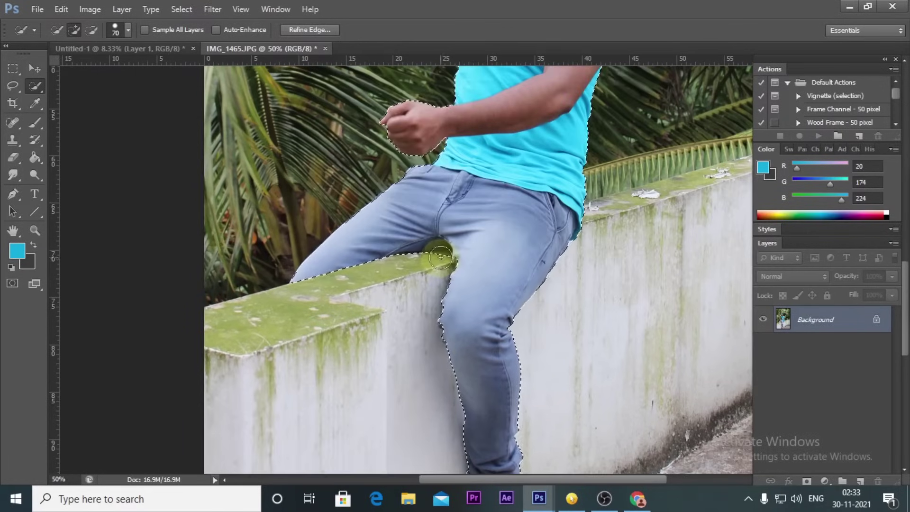
{"action": "scroll", "coordinate": [487, 265], "scroll_direction": "up", "scroll_amount": 1}
{"action": "scroll", "coordinate": [484, 332], "scroll_direction": "up", "scroll_amount": 3}
{"action": "scroll", "coordinate": [483, 350], "scroll_direction": "up", "scroll_amount": 2}
{"action": "key", "text": "ctrl+x"}
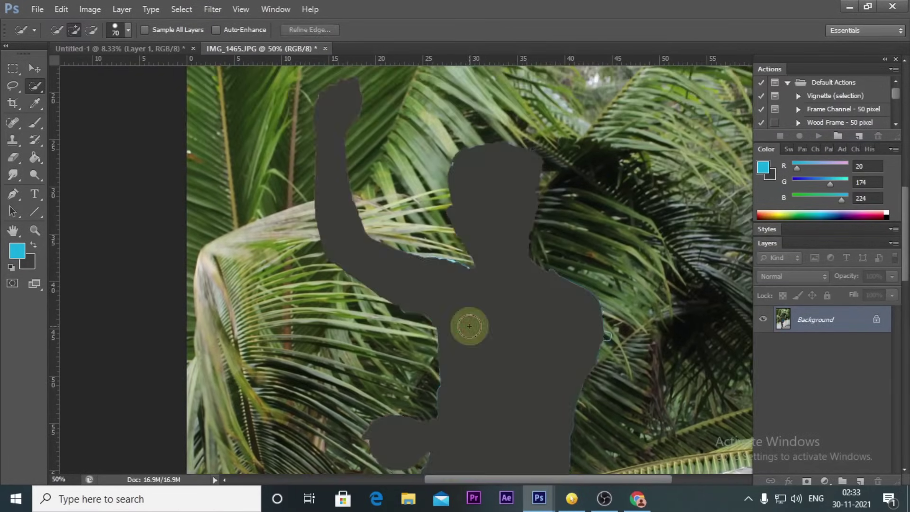
- Paste the man into Untitled-1 and scale him up to about 136%
{"action": "left_click", "coordinate": [166, 50]}
{"action": "key", "text": "ctrl+v"}
{"action": "key", "text": "ctrl+t"}
{"action": "mouse_move", "coordinate": [508, 202]}
{"action": "left_mouse_down"}
{"action": "mouse_move", "coordinate": [527, 154]}
{"action": "mouse_move", "coordinate": [564, 164]}
{"action": "left_mouse_up"}
- Tilt the man 6.2° onto the horse and commit the transform
{"action": "left_click_drag", "start_coordinate": [507, 223], "coordinate": [497, 238]}
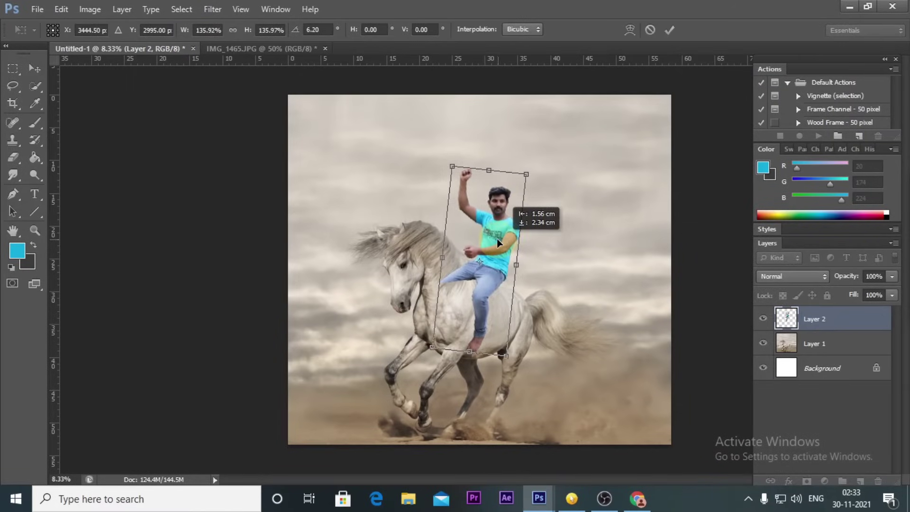
{"action": "key", "text": "Return"}
{"action": "left_click", "coordinate": [600, 305]}
{"action": "key", "text": "super"}
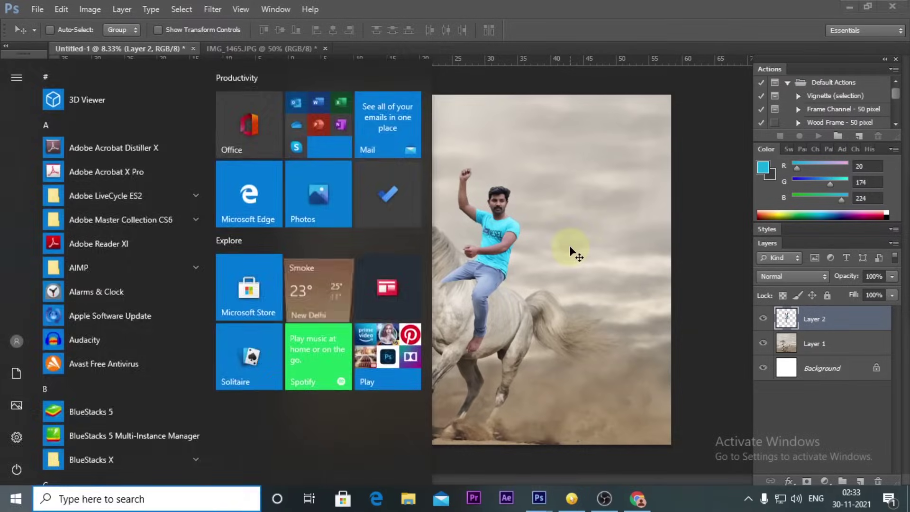
{"action": "key", "text": "Escape"}
- Enlarge the man slightly, seat him on the horse's back, and set Layer 2 opacity to 32%
{"action": "key", "text": "ctrl+t"}
{"action": "left_click_drag", "start_coordinate": [516, 163], "coordinate": [519, 158]}
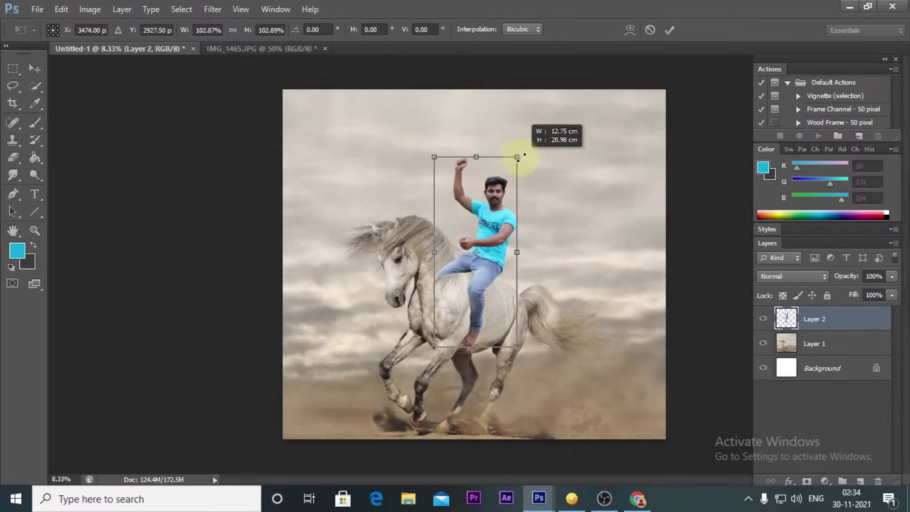
{"action": "key", "text": "Return"}
{"action": "left_click", "coordinate": [613, 280]}
{"action": "scroll", "coordinate": [483, 252], "scroll_direction": "up", "scroll_amount": 3}
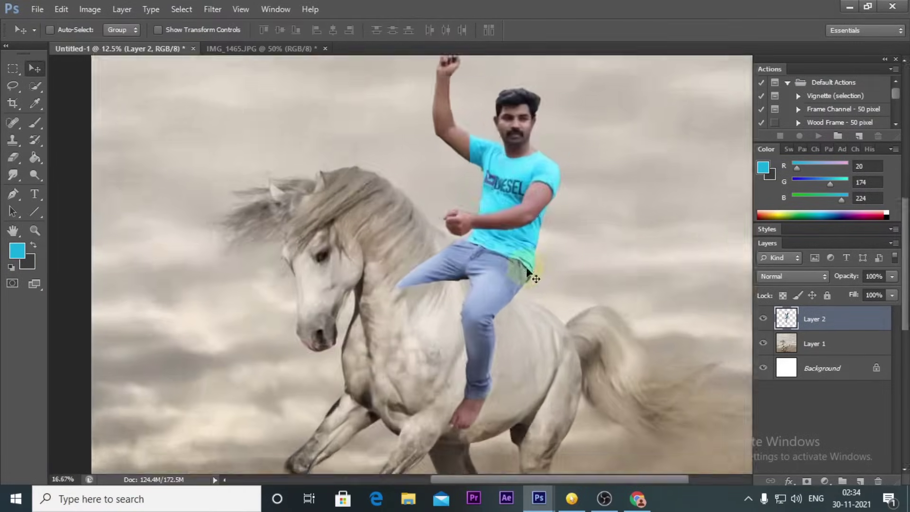
{"action": "left_click_drag", "start_coordinate": [528, 285], "coordinate": [519, 299]}
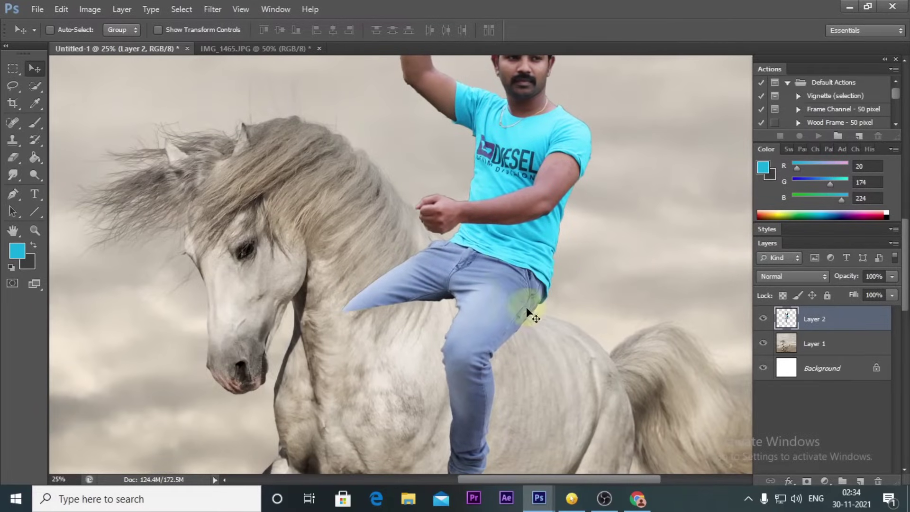
{"action": "left_click_drag", "start_coordinate": [885, 292], "coordinate": [851, 292]}
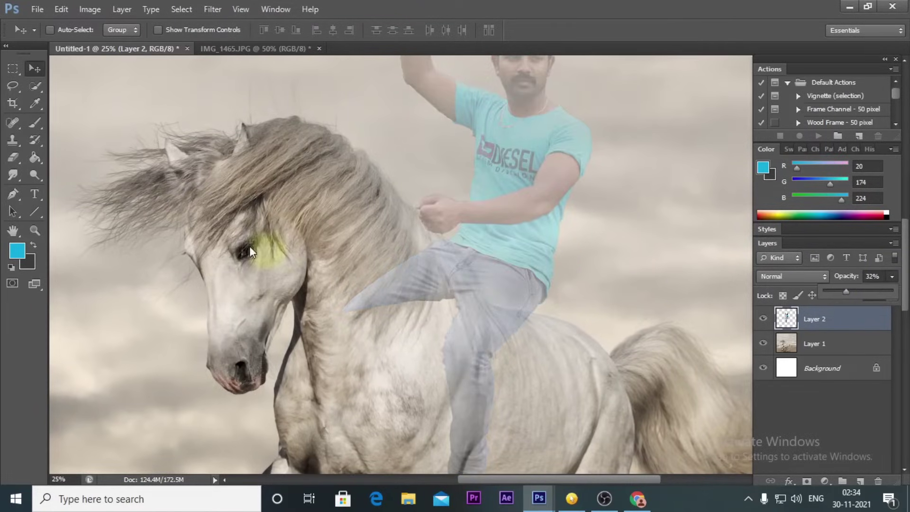
- Set the Eraser to size 500 and restore Layer 2 to 100% opacity
{"action": "left_click", "coordinate": [15, 159]}
{"action": "right_click", "coordinate": [375, 302]}
{"action": "type", "text": "500"}
{"action": "key", "text": "Return"}
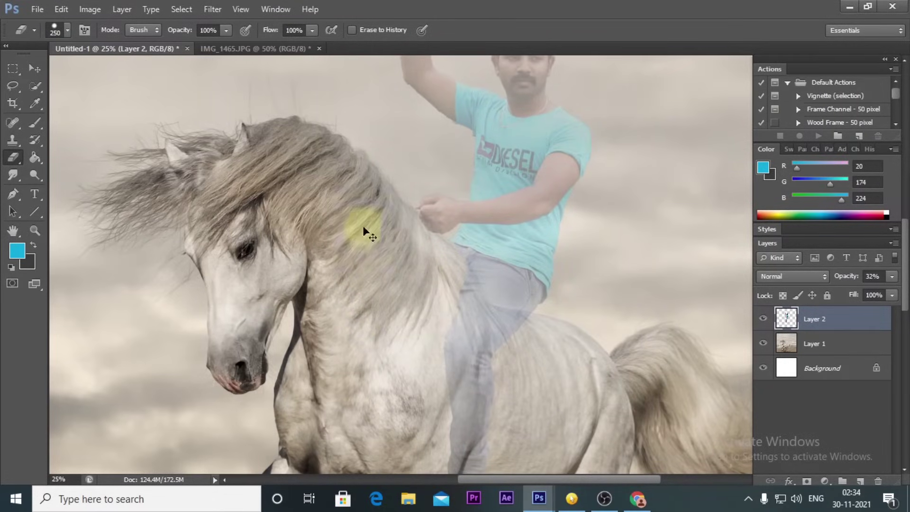
{"action": "scroll", "coordinate": [511, 195], "scroll_direction": "down", "scroll_amount": 2}
{"action": "left_click_drag", "start_coordinate": [887, 294], "coordinate": [511, 249]}
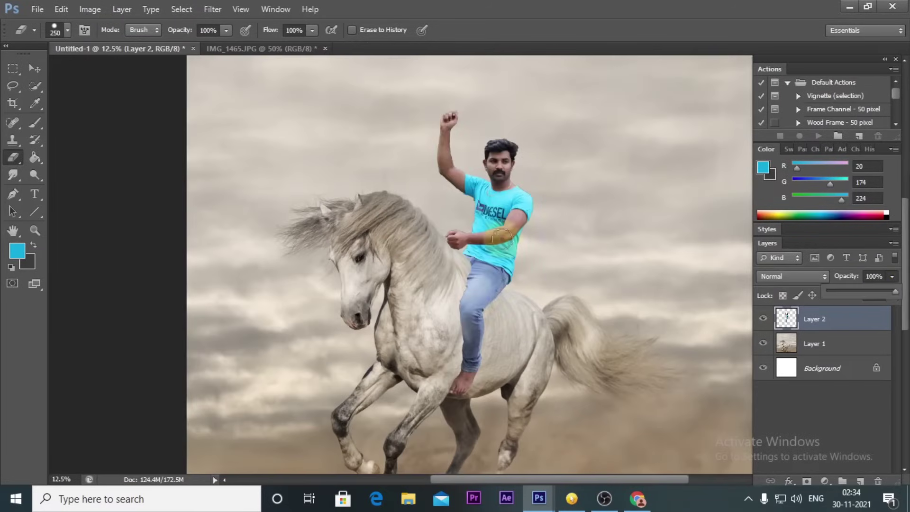
- Zoom in on the rider's raised arm and shrink the eraser brush
{"action": "scroll", "coordinate": [429, 263], "scroll_direction": "up", "scroll_amount": 4}
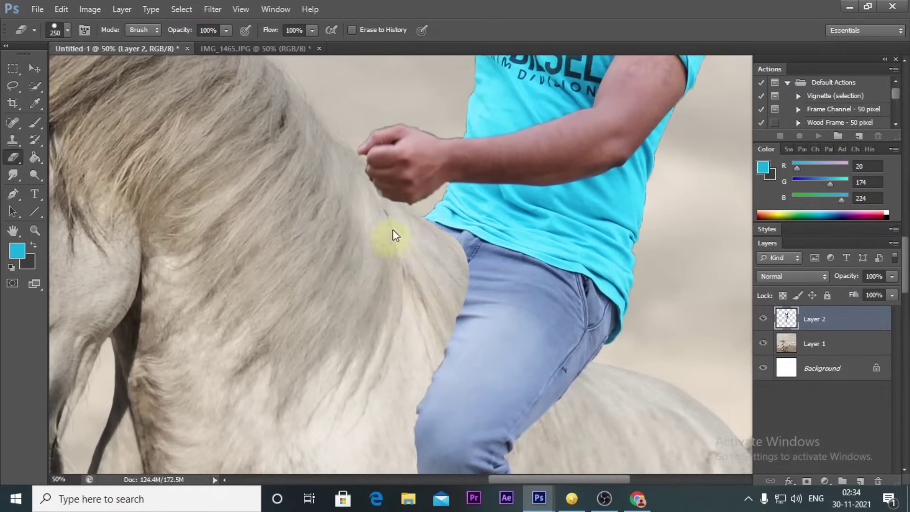
{"action": "scroll", "coordinate": [374, 320], "scroll_direction": "up", "scroll_amount": 3}
{"action": "scroll", "coordinate": [326, 366], "scroll_direction": "up", "scroll_amount": 2}
{"action": "scroll", "coordinate": [301, 187], "scroll_direction": "up", "scroll_amount": 3}
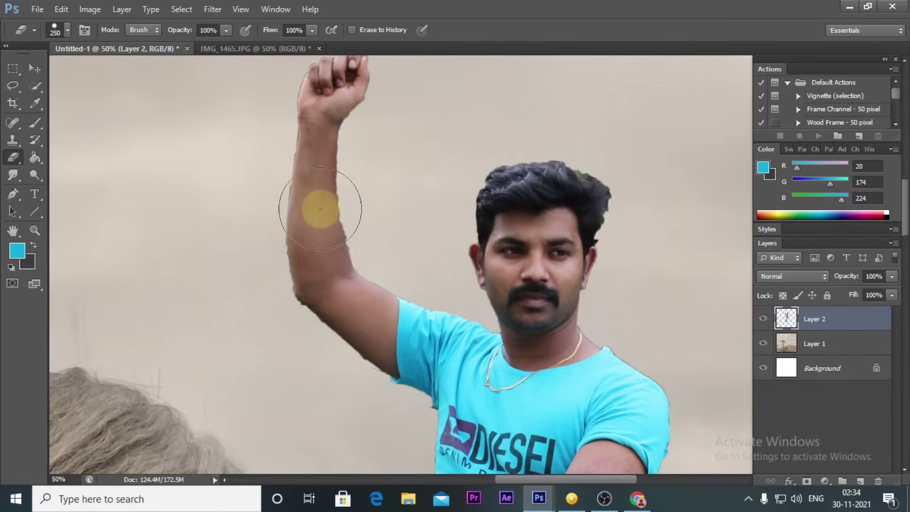
{"action": "scroll", "coordinate": [321, 209], "scroll_direction": "up", "scroll_amount": 2}
{"action": "key", "text": "bracketleft"}
{"action": "key", "text": "bracketleft"}
{"action": "key", "text": "bracketleft"}
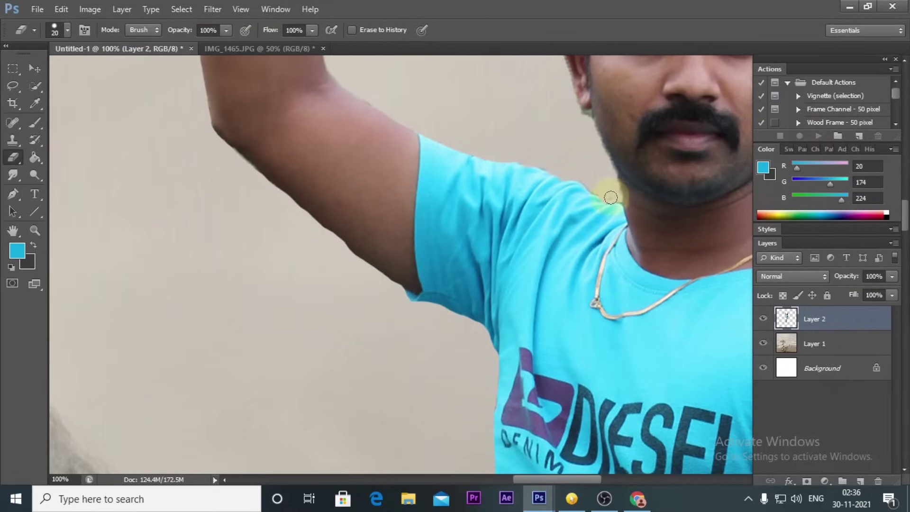
- Zoom back out and reframe the view on the whole composition
{"action": "scroll", "coordinate": [567, 177], "scroll_direction": "down", "scroll_amount": 1}
{"action": "scroll", "coordinate": [562, 172], "scroll_direction": "down", "scroll_amount": 2}
{"action": "scroll", "coordinate": [566, 165], "scroll_direction": "down", "scroll_amount": 1}
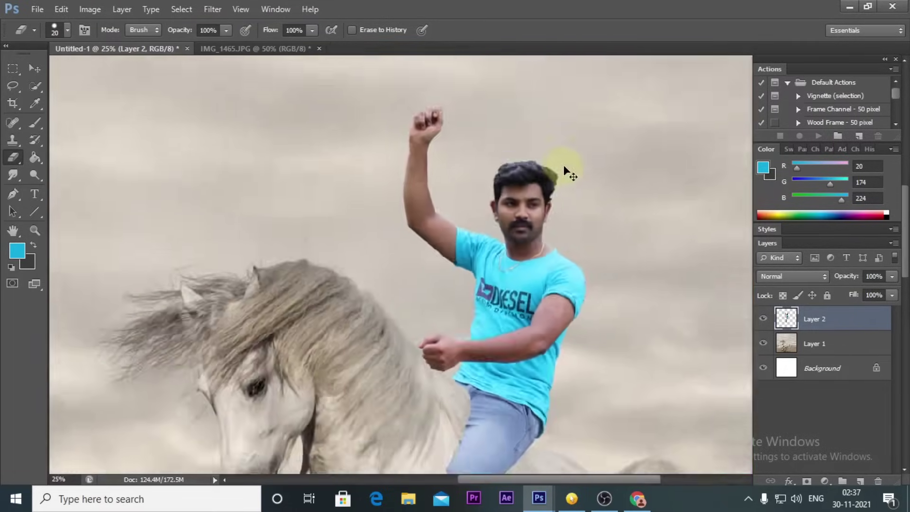
{"action": "scroll", "coordinate": [565, 165], "scroll_direction": "down", "scroll_amount": 1}
{"action": "left_click_drag", "start_coordinate": [504, 229], "coordinate": [382, 132]}
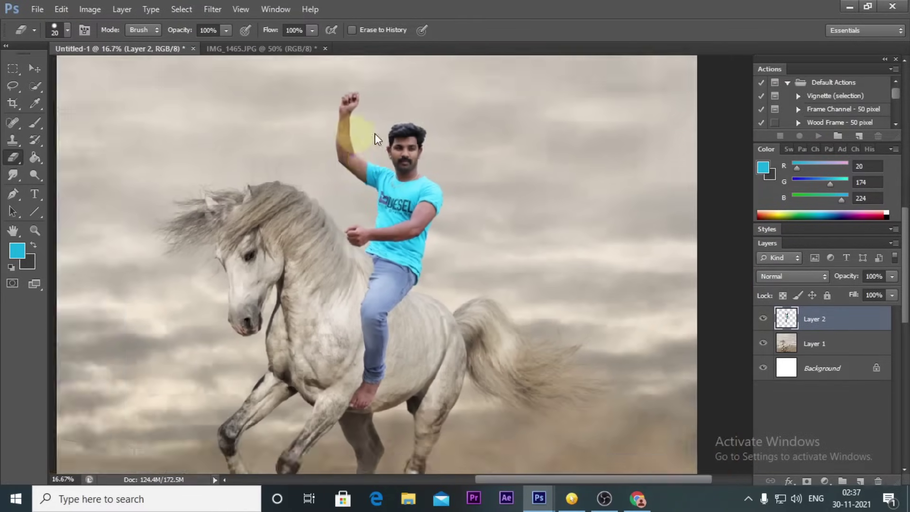
{"action": "scroll", "coordinate": [555, 138], "scroll_direction": "down", "scroll_amount": 3}
{"action": "scroll", "coordinate": [545, 138], "scroll_direction": "up", "scroll_amount": 2}
{"action": "left_click_drag", "start_coordinate": [545, 138], "coordinate": [451, 137]}
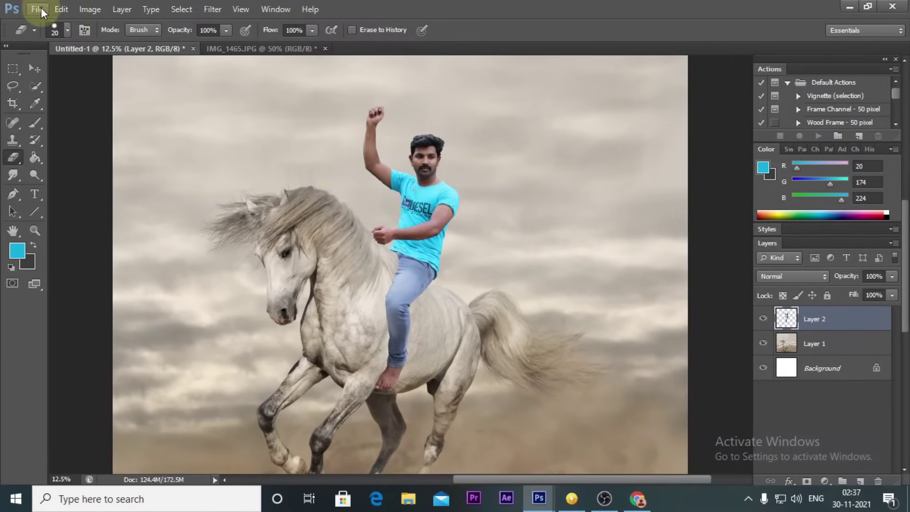
- Open the horse-bridle image and float its window over the composition
{"action": "left_click", "coordinate": [38, 9]}
{"action": "left_click", "coordinate": [53, 34]}
{"action": "left_click", "coordinate": [604, 85]}
{"action": "left_click", "coordinate": [863, 417]}
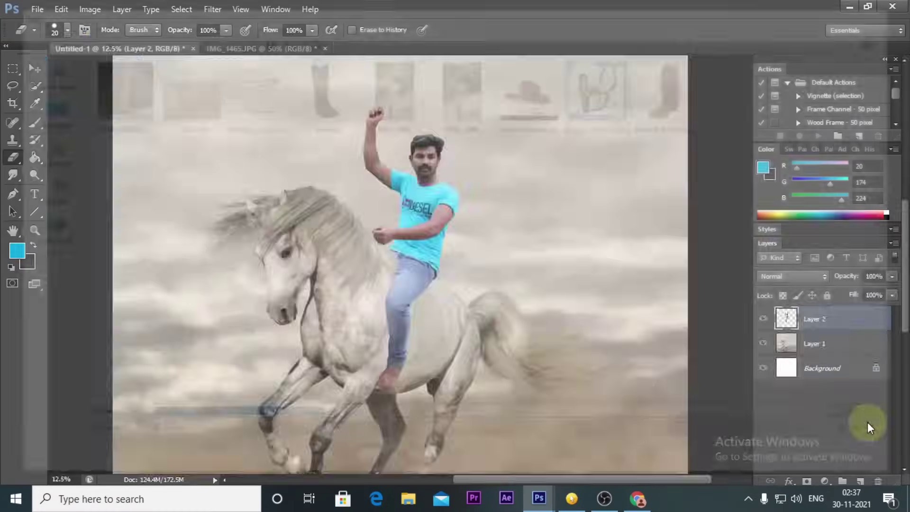
{"action": "left_click_drag", "start_coordinate": [388, 72], "coordinate": [395, 83]}
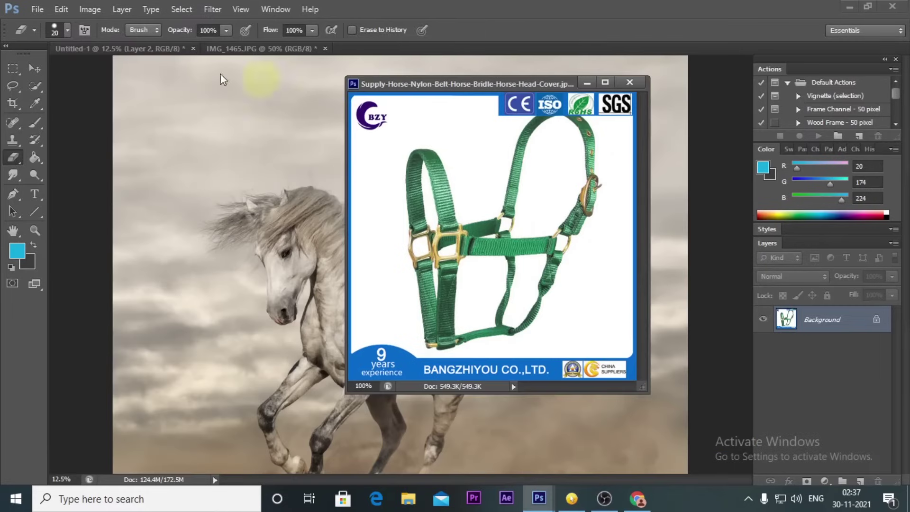
- Select the bridle with Select > Similar and drag it into Untitled-1 as a new layer
{"action": "key", "text": "v"}
{"action": "key", "text": "m"}
{"action": "left_click", "coordinate": [182, 9]}
{"action": "left_click", "coordinate": [192, 187]}
{"action": "key", "text": "v"}
{"action": "left_click_drag", "start_coordinate": [479, 193], "coordinate": [325, 240]}
- Close the bridle source document, accepting the save and JPEG options
{"action": "left_click", "coordinate": [630, 82]}
{"action": "key", "text": "Return"}
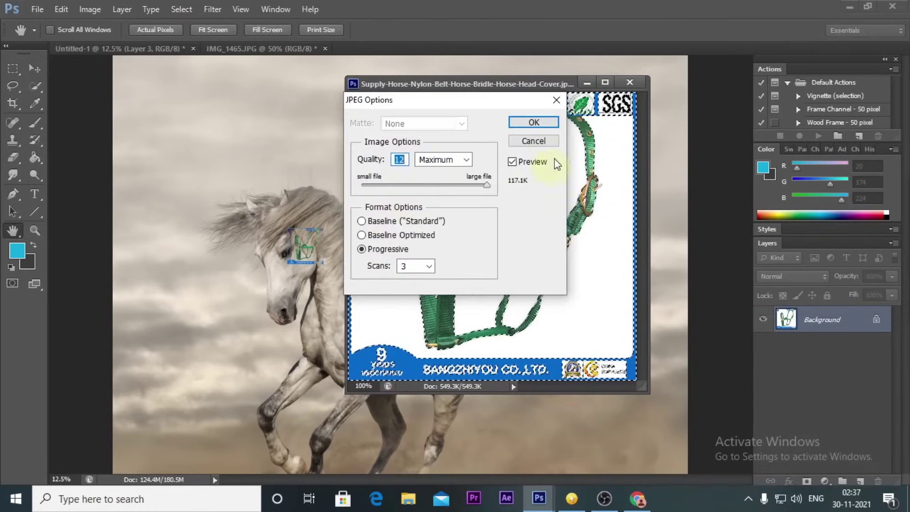
{"action": "key", "text": "Return"}
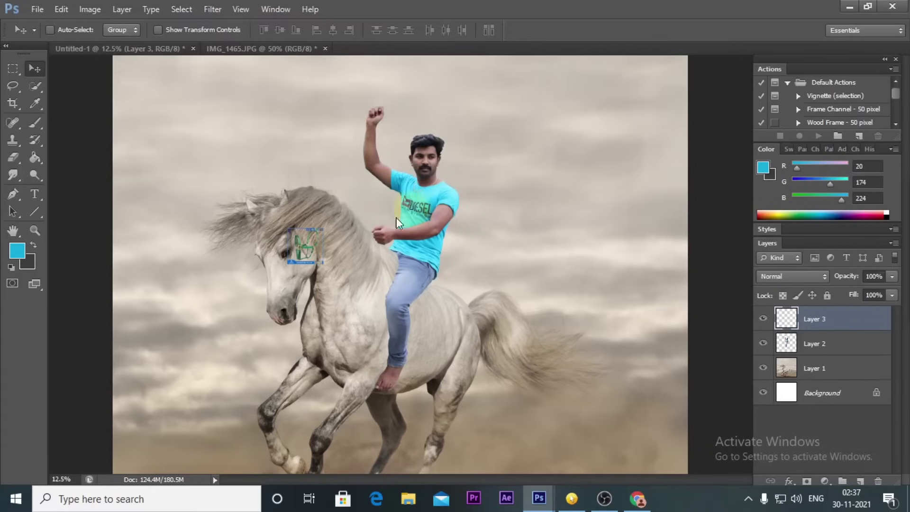
- Enlarge the bridle to about double size and erase its blue frame, badge and text
{"action": "scroll", "coordinate": [317, 239], "scroll_direction": "up", "scroll_amount": 3}
{"action": "key", "text": "ctrl+t"}
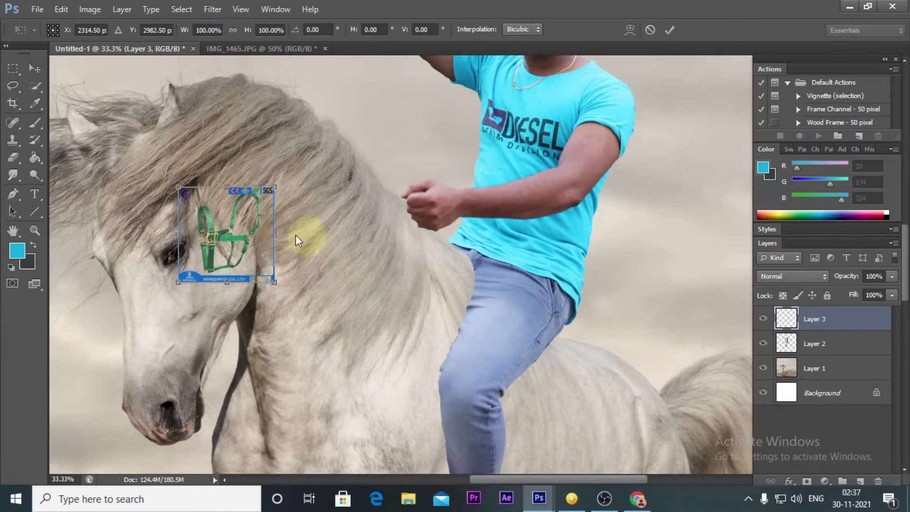
{"action": "left_click_drag", "start_coordinate": [274, 188], "coordinate": [373, 88]}
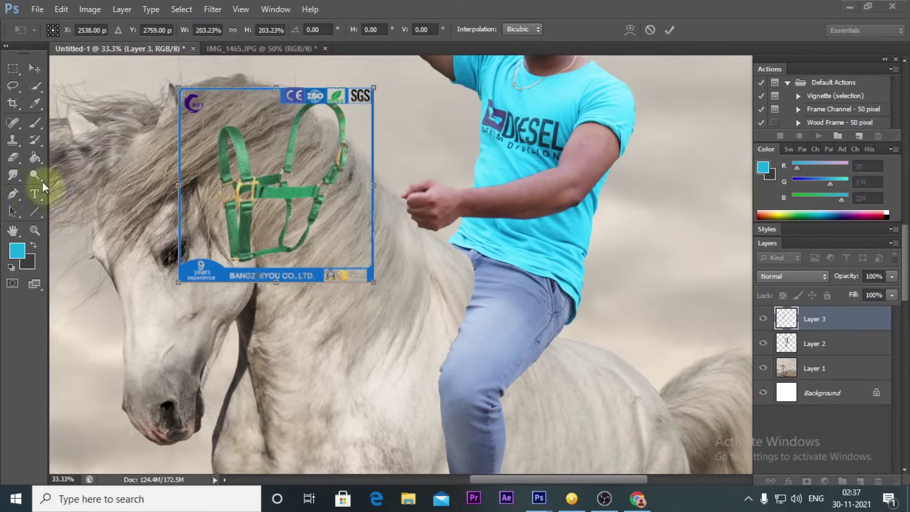
{"action": "left_click", "coordinate": [13, 157]}
{"action": "left_click", "coordinate": [406, 198]}
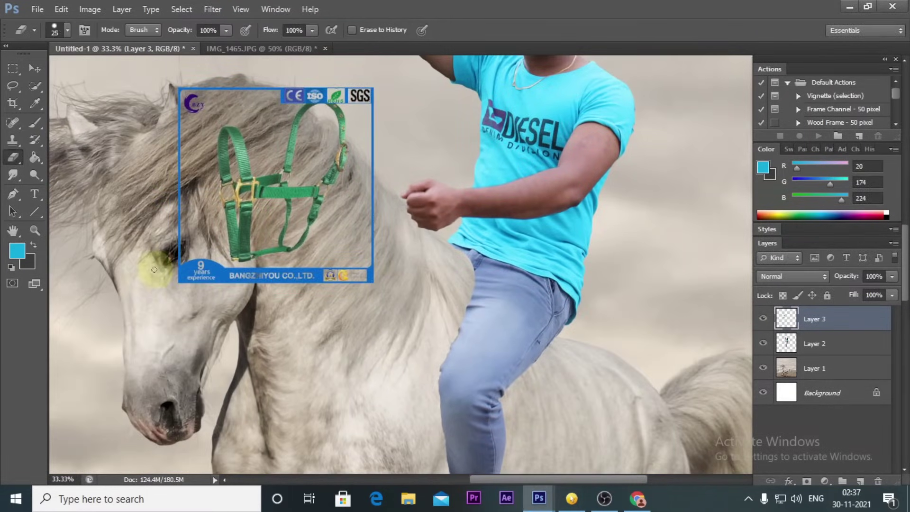
{"action": "mouse_move", "coordinate": [195, 273]}
{"action": "left_mouse_down"}
{"action": "mouse_move", "coordinate": [225, 305]}
{"action": "mouse_move", "coordinate": [366, 230]}
{"action": "mouse_move", "coordinate": [360, 97]}
{"action": "left_mouse_up"}
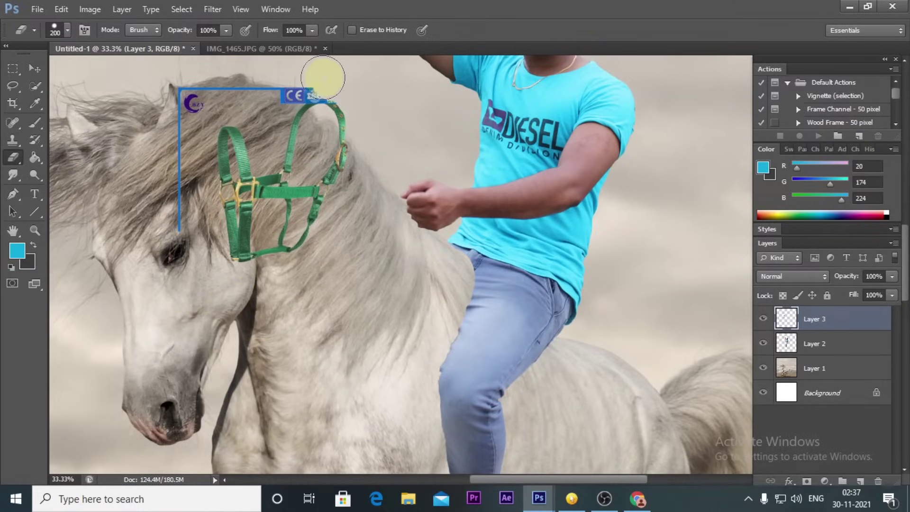
- Erase the remaining frame edges and logo, and move the halter down onto the muzzle
{"action": "mouse_move", "coordinate": [288, 89]}
{"action": "left_mouse_down"}
{"action": "mouse_move", "coordinate": [163, 193]}
{"action": "mouse_move", "coordinate": [175, 232]}
{"action": "left_mouse_up"}
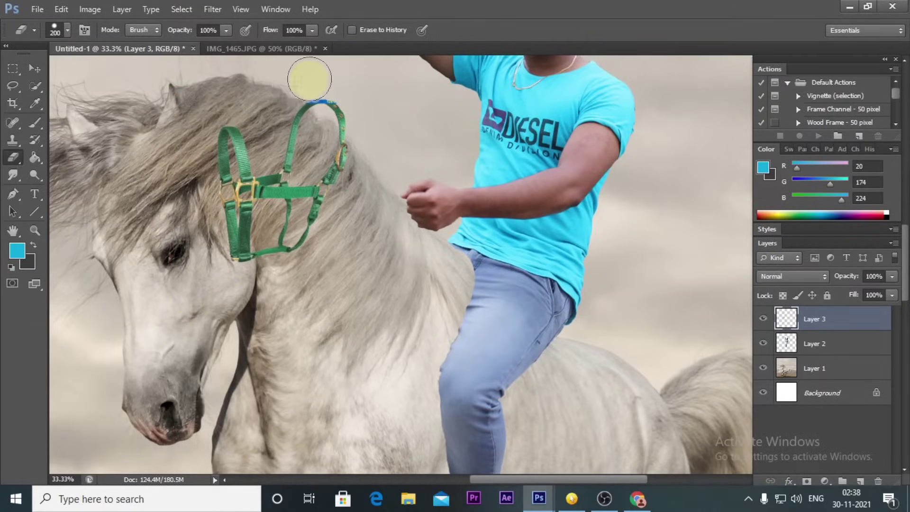
{"action": "left_click", "coordinate": [31, 69]}
{"action": "mouse_move", "coordinate": [283, 203]}
{"action": "left_mouse_down"}
{"action": "mouse_move", "coordinate": [383, 113]}
{"action": "mouse_move", "coordinate": [383, 218]}
{"action": "mouse_move", "coordinate": [244, 114]}
{"action": "left_mouse_up"}
- Rotate, enlarge and reshape the halter so it wraps the horse's face
{"action": "key", "text": "ctrl+t"}
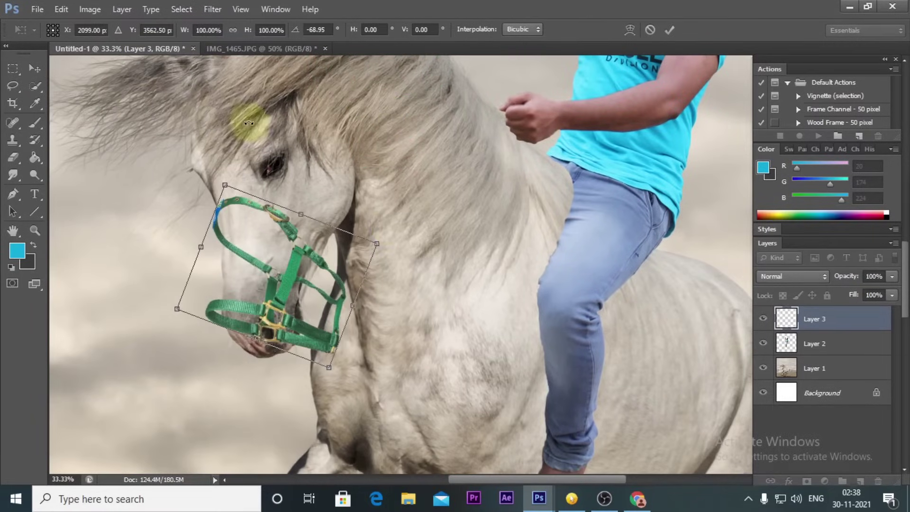
{"action": "mouse_move", "coordinate": [376, 261]}
{"action": "left_mouse_down"}
{"action": "mouse_move", "coordinate": [368, 330]}
{"action": "mouse_move", "coordinate": [309, 226]}
{"action": "mouse_move", "coordinate": [288, 251]}
{"action": "mouse_move", "coordinate": [307, 278]}
{"action": "left_mouse_up"}
{"action": "left_click_drag", "start_coordinate": [194, 269], "coordinate": [196, 282]}
{"action": "left_click_drag", "start_coordinate": [314, 235], "coordinate": [326, 215]}
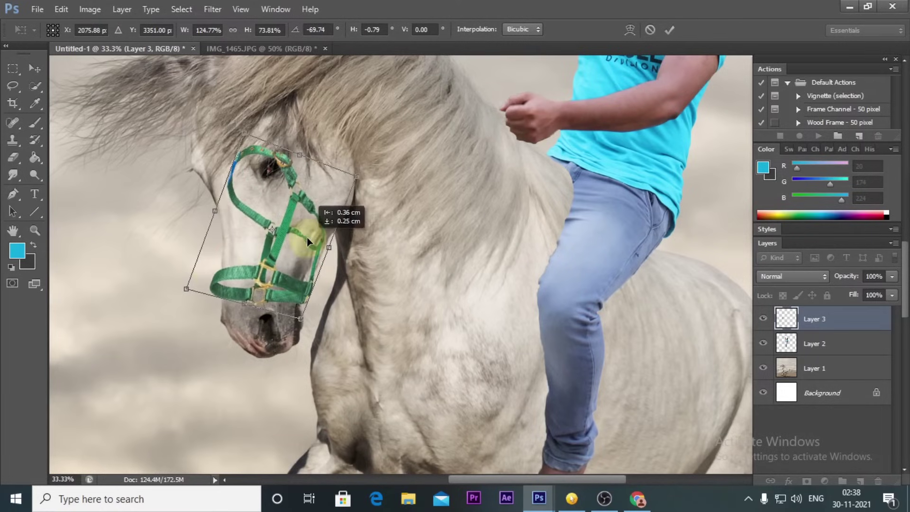
{"action": "left_click_drag", "start_coordinate": [195, 282], "coordinate": [183, 284]}
{"action": "left_click_drag", "start_coordinate": [326, 223], "coordinate": [313, 280]}
{"action": "key", "text": "Return"}
{"action": "left_click", "coordinate": [13, 157]}
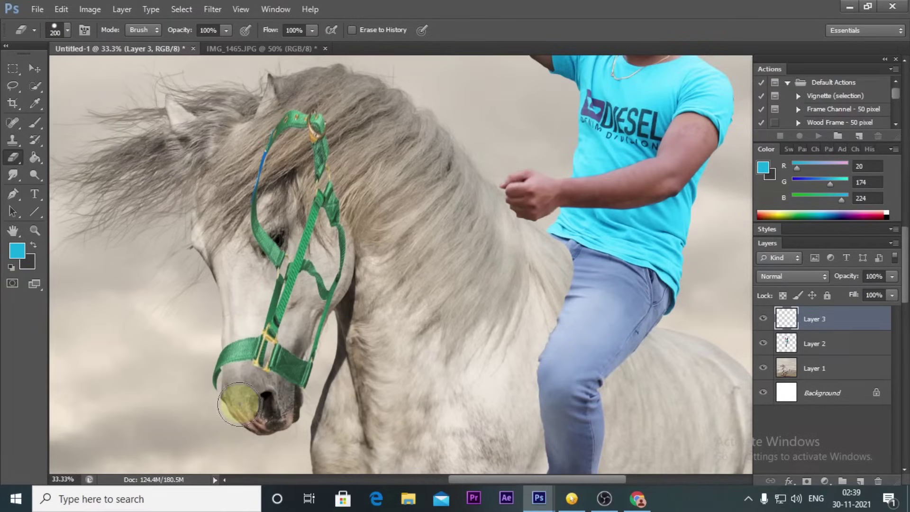
- Zoom to 100% and smudge the noseband edge near the nose at 75% strength
{"action": "key", "text": "ctrl+alt+0"}
{"action": "left_click_drag", "start_coordinate": [329, 350], "coordinate": [427, 164]}
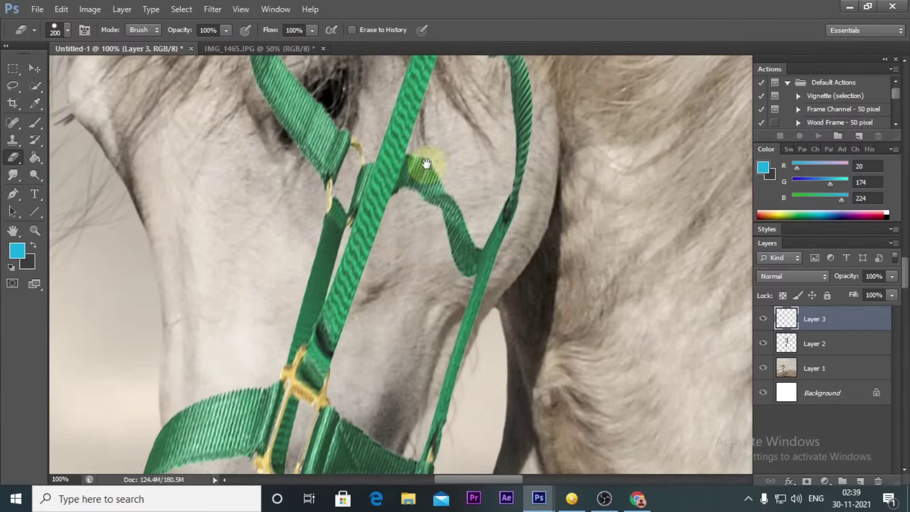
{"action": "left_click_drag", "start_coordinate": [374, 284], "coordinate": [399, 114]}
{"action": "left_click", "coordinate": [13, 175]}
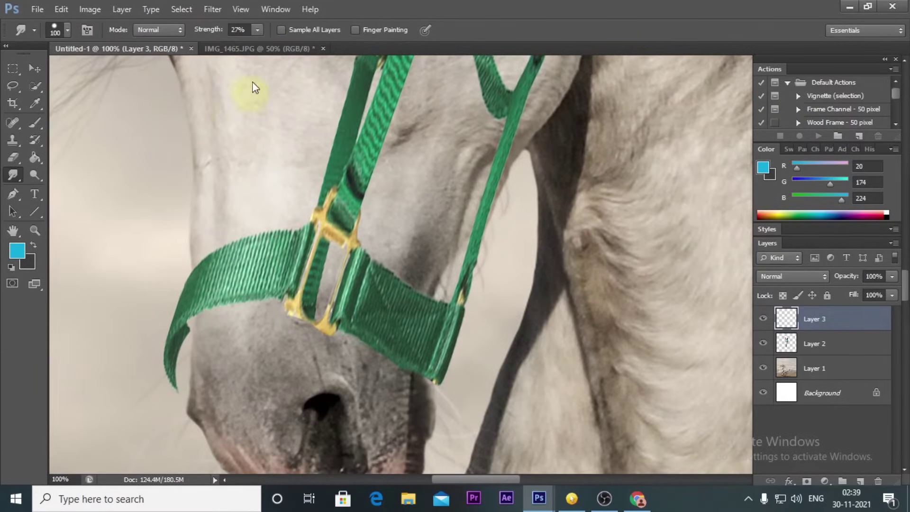
{"action": "left_click_drag", "start_coordinate": [264, 46], "coordinate": [292, 44]}
{"action": "left_click", "coordinate": [210, 373]}
{"action": "mouse_move", "coordinate": [212, 352]}
{"action": "left_mouse_down"}
{"action": "mouse_move", "coordinate": [273, 375]}
{"action": "mouse_move", "coordinate": [207, 348]}
{"action": "mouse_move", "coordinate": [256, 352]}
{"action": "left_mouse_up"}
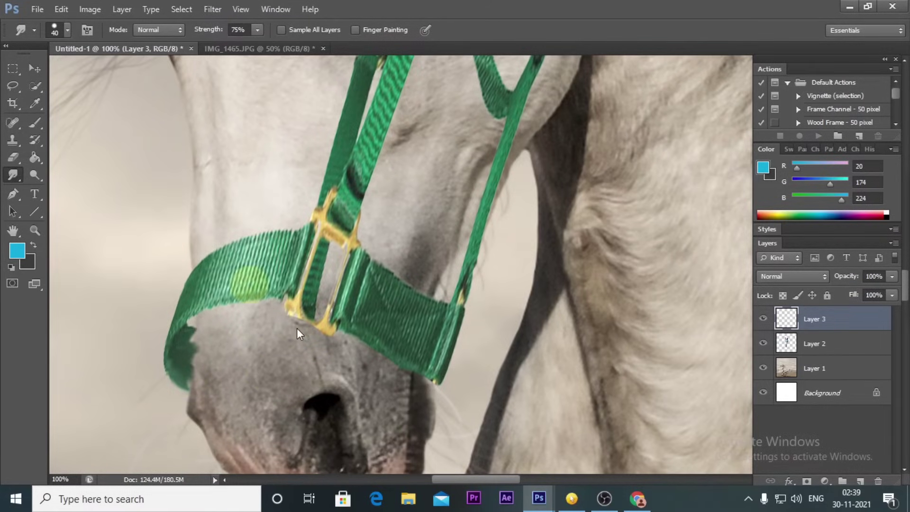
- Distort the halter's lower corners inward to hug the nose and apply the transform
{"action": "key", "text": "ctrl+t"}
{"action": "left_click_drag", "start_coordinate": [566, 398], "coordinate": [545, 400]}
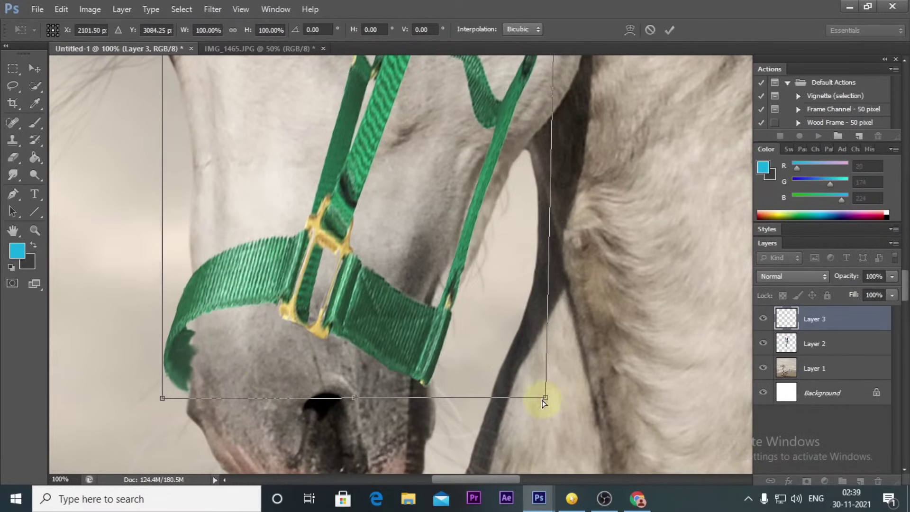
{"action": "left_click_drag", "start_coordinate": [162, 402], "coordinate": [169, 400]}
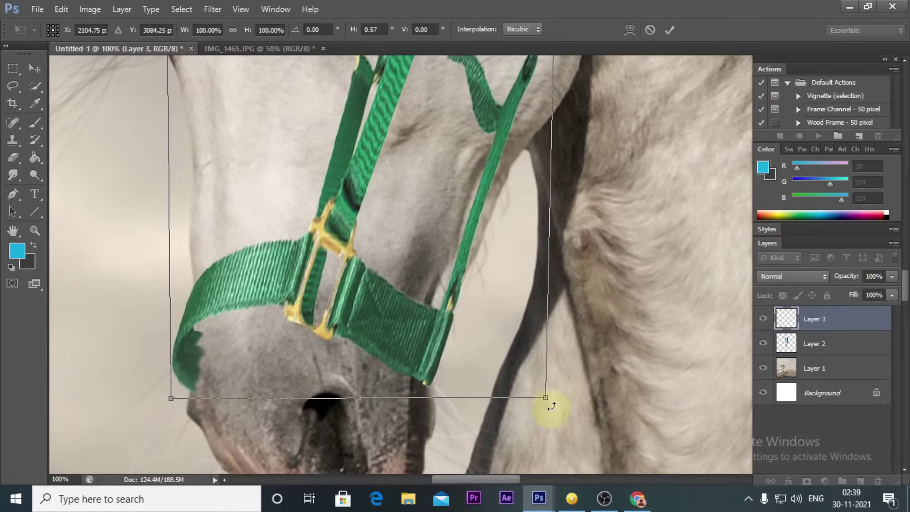
{"action": "left_click_drag", "start_coordinate": [546, 398], "coordinate": [530, 401]}
{"action": "left_click", "coordinate": [13, 157]}
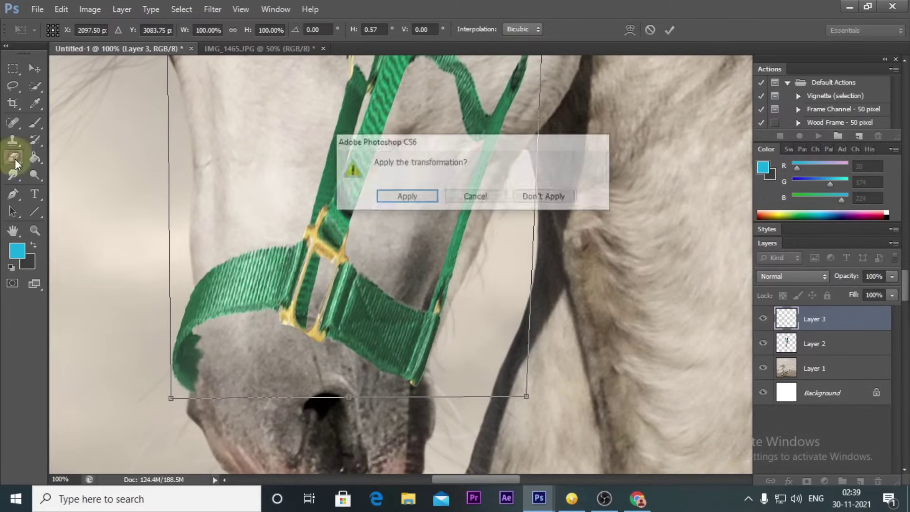
{"action": "left_click", "coordinate": [405, 197]}
{"action": "key", "text": "bracketleft"}
{"action": "key", "text": "bracketleft"}
{"action": "key", "text": "bracketleft"}
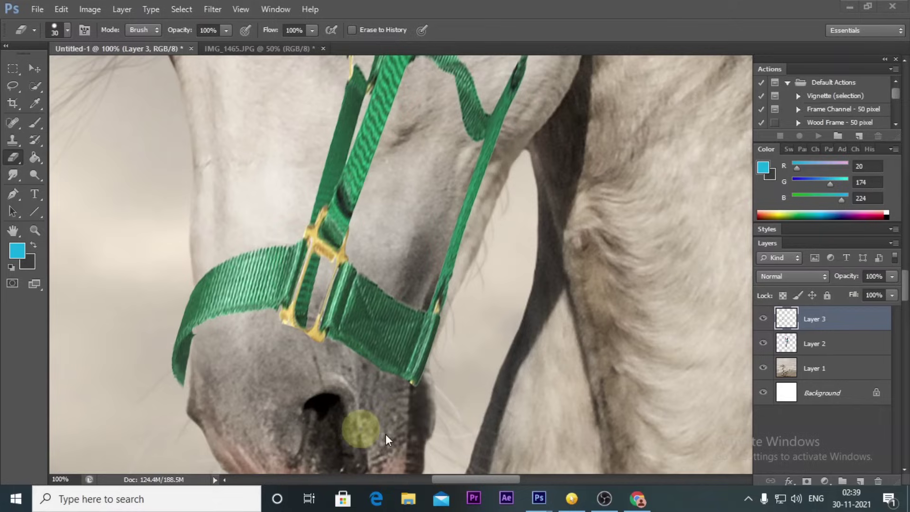
- Erase the blue line near the ear and the upper strap beneath the mane with a larger eraser
{"action": "left_click", "coordinate": [212, 379]}
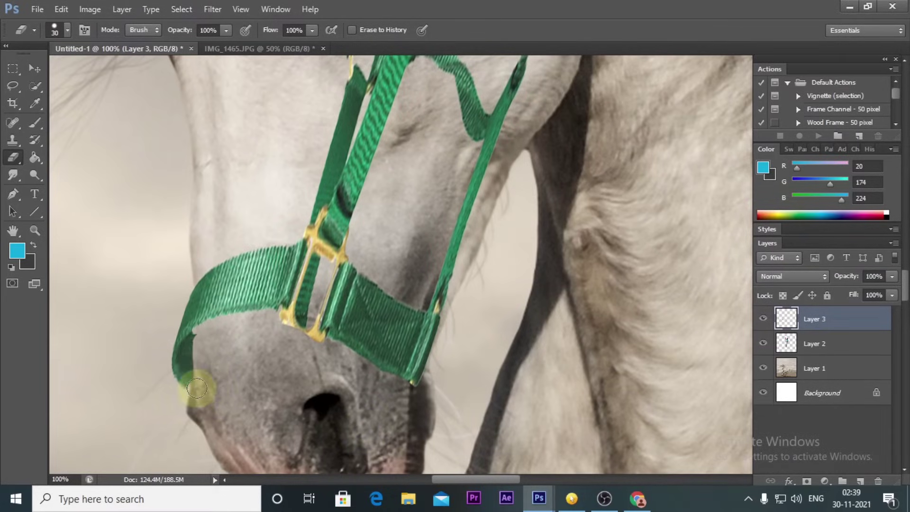
{"action": "scroll", "coordinate": [386, 421], "scroll_direction": "down", "scroll_amount": 5}
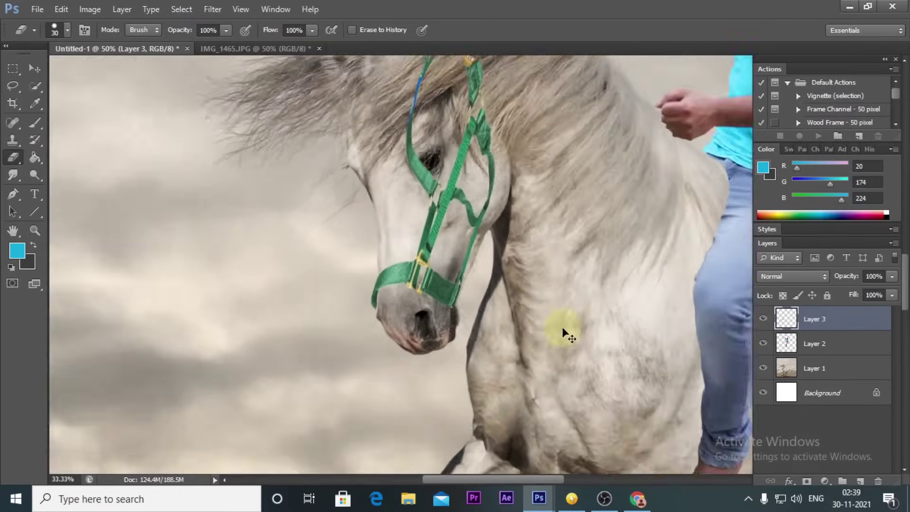
{"action": "scroll", "coordinate": [441, 314], "scroll_direction": "down", "scroll_amount": 1}
{"action": "scroll", "coordinate": [516, 240], "scroll_direction": "up", "scroll_amount": 2}
{"action": "scroll", "coordinate": [536, 209], "scroll_direction": "up", "scroll_amount": 1}
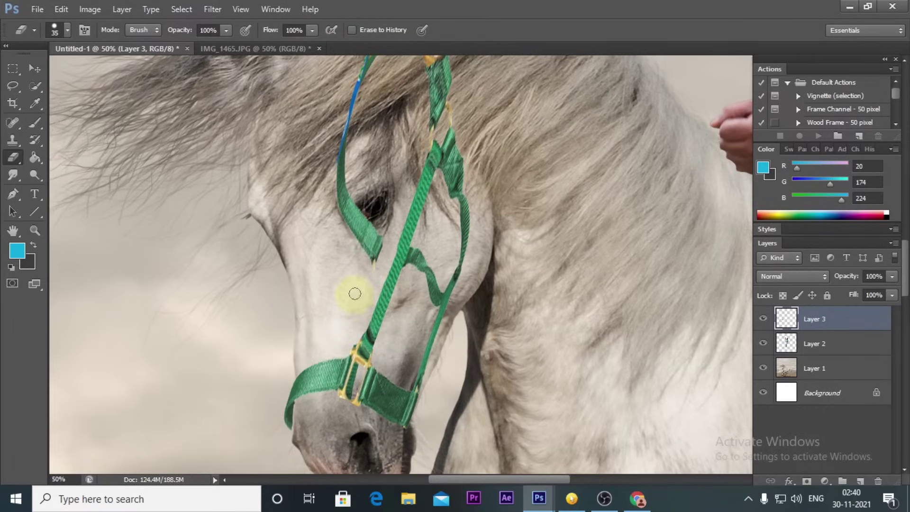
{"action": "key", "text": "bracketright"}
{"action": "key", "text": "bracketright"}
{"action": "scroll", "coordinate": [332, 218], "scroll_direction": "up", "scroll_amount": 2}
{"action": "scroll", "coordinate": [327, 232], "scroll_direction": "up", "scroll_amount": 2}
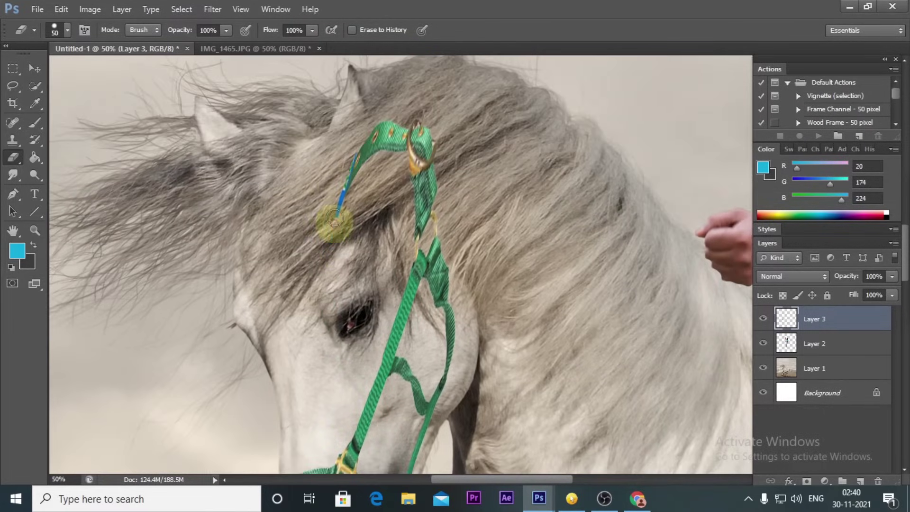
{"action": "left_click_drag", "start_coordinate": [332, 233], "coordinate": [360, 142]}
{"action": "key", "text": "bracketright"}
{"action": "key", "text": "bracketright"}
{"action": "key", "text": "bracketright"}
{"action": "mouse_move", "coordinate": [424, 208]}
{"action": "left_mouse_down"}
{"action": "mouse_move", "coordinate": [427, 126]}
{"action": "mouse_move", "coordinate": [384, 124]}
{"action": "left_mouse_up"}
{"action": "mouse_move", "coordinate": [353, 249]}
{"action": "left_mouse_down"}
{"action": "mouse_move", "coordinate": [380, 159]}
{"action": "mouse_move", "coordinate": [377, 177]}
{"action": "left_mouse_up"}
- Quick-select the green strap on the horse's face and copy it to duplicated layers
{"action": "key", "text": "w"}
{"action": "key", "text": "bracketleft"}
{"action": "left_click_drag", "start_coordinate": [442, 205], "coordinate": [417, 272]}
{"action": "key", "text": "ctrl+j"}
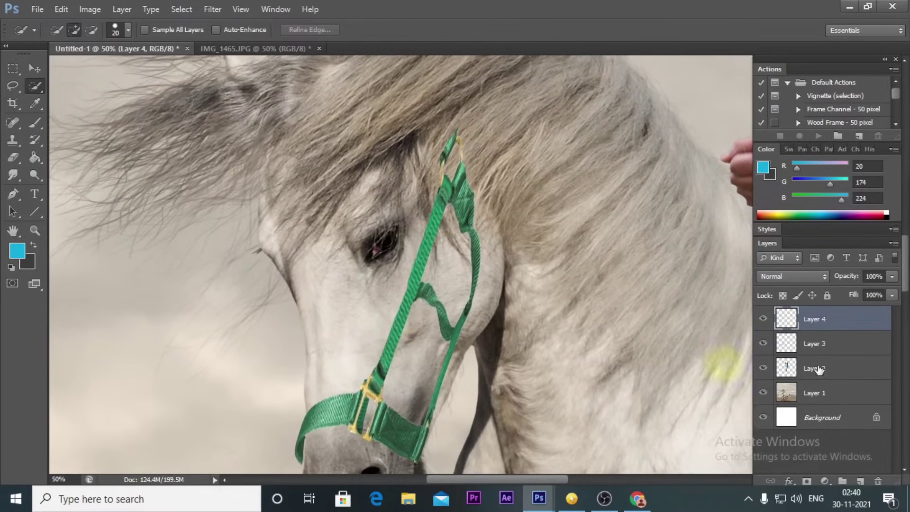
{"action": "key", "text": "ctrl+j"}
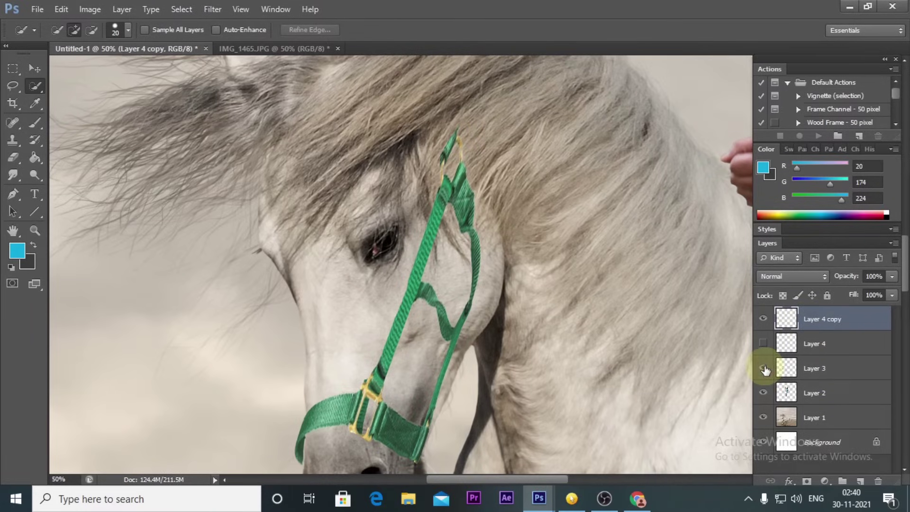
- Move the strap copy onto the face and rotate it across the forehead
{"action": "key", "text": "v"}
{"action": "left_click_drag", "start_coordinate": [425, 273], "coordinate": [399, 261]}
{"action": "key", "text": "ctrl+minus"}
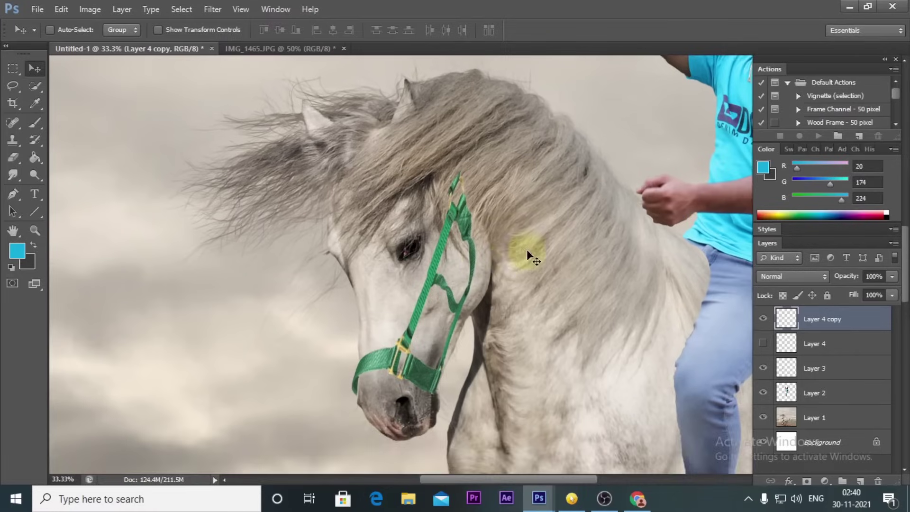
{"action": "key", "text": "ctrl+t"}
{"action": "mouse_move", "coordinate": [533, 199]}
{"action": "left_mouse_down"}
{"action": "mouse_move", "coordinate": [428, 283]}
{"action": "mouse_move", "coordinate": [418, 203]}
{"action": "mouse_move", "coordinate": [434, 220]}
{"action": "mouse_move", "coordinate": [433, 237]}
{"action": "left_mouse_up"}
{"action": "key", "text": "Return"}
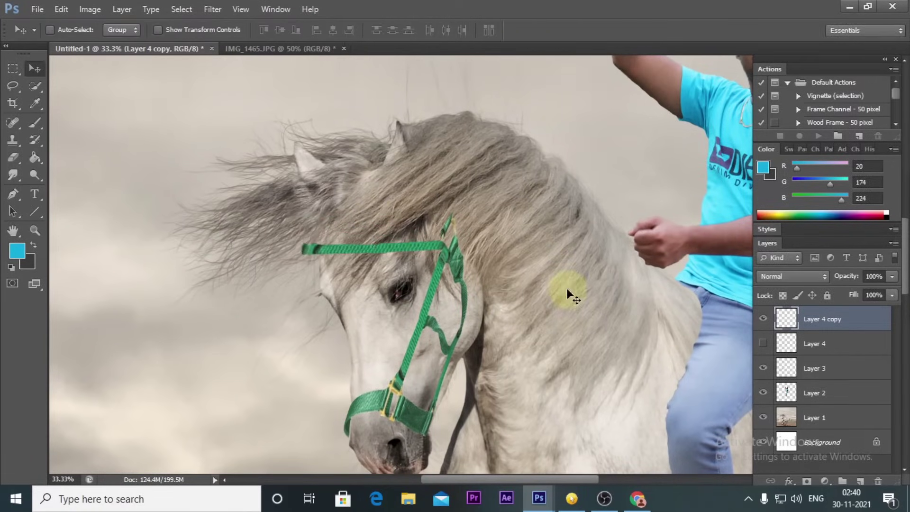
- Smudge the brow band smooth at 28% strength with a smaller brush
{"action": "key", "text": "ctrl+plus"}
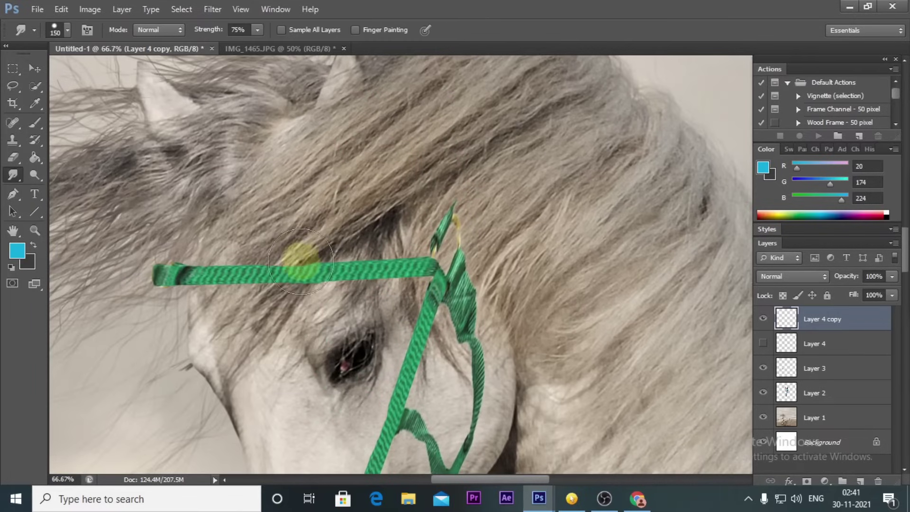
{"action": "mouse_move", "coordinate": [255, 252]}
{"action": "left_mouse_down"}
{"action": "mouse_move", "coordinate": [259, 239]}
{"action": "mouse_move", "coordinate": [290, 245]}
{"action": "mouse_move", "coordinate": [287, 239]}
{"action": "left_mouse_up"}
{"action": "key", "text": "bracketleft"}
{"action": "key", "text": "bracketleft"}
{"action": "key", "text": "bracketleft"}
{"action": "key", "text": "bracketleft"}
{"action": "key", "text": "bracketleft"}
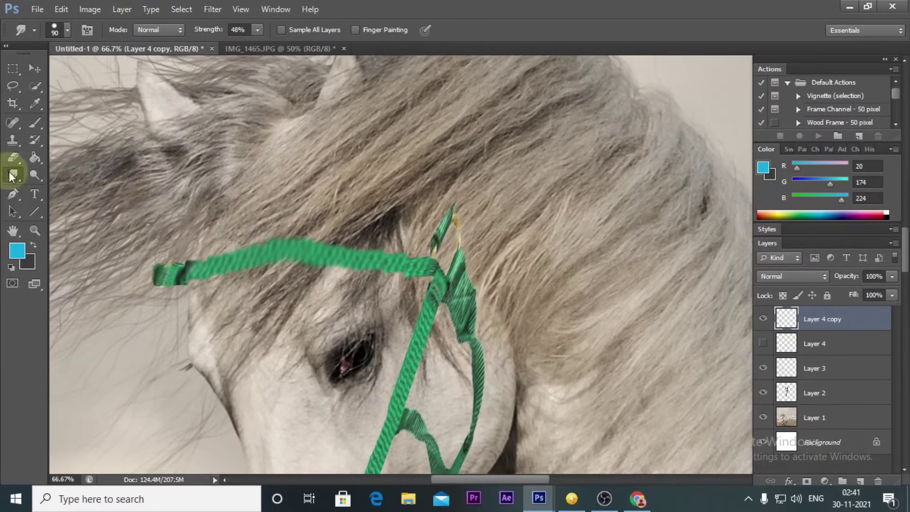
{"action": "left_click_drag", "start_coordinate": [254, 44], "coordinate": [245, 44]}
{"action": "key", "text": "bracketleft"}
{"action": "mouse_move", "coordinate": [173, 270]}
{"action": "left_mouse_down"}
{"action": "mouse_move", "coordinate": [376, 256]}
{"action": "mouse_move", "coordinate": [405, 290]}
{"action": "left_mouse_up"}
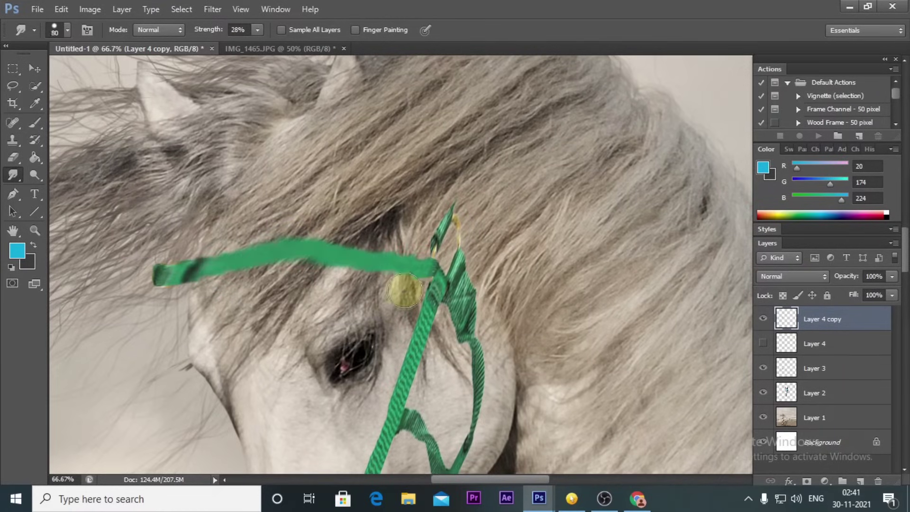
- Erase the brow band's left end and middle sections where the mane covers it
{"action": "left_click", "coordinate": [18, 164]}
{"action": "left_click_drag", "start_coordinate": [156, 275], "coordinate": [180, 266]}
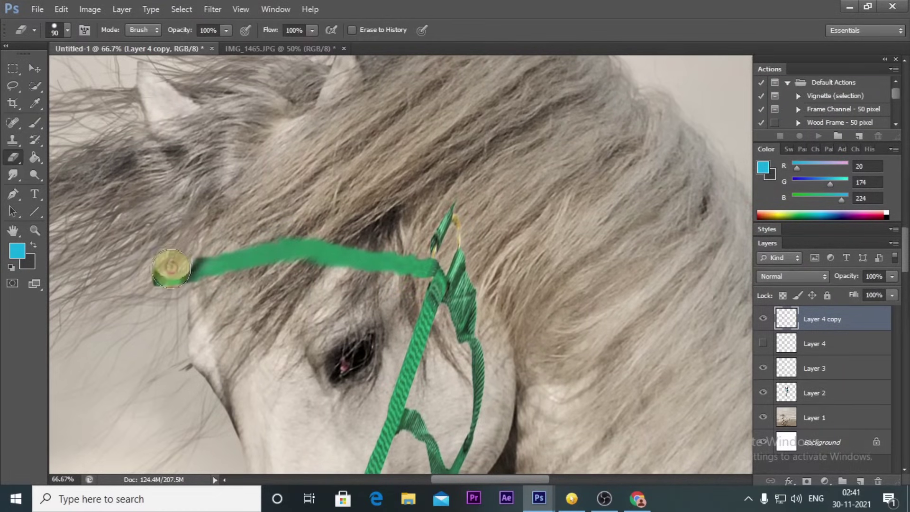
{"action": "left_click_drag", "start_coordinate": [303, 251], "coordinate": [332, 256]}
{"action": "mouse_move", "coordinate": [295, 280]}
{"action": "left_mouse_down"}
{"action": "mouse_move", "coordinate": [265, 279]}
{"action": "mouse_move", "coordinate": [305, 265]}
{"action": "left_mouse_up"}
- Smudge-soften the cut ends of the left and right brow band pieces
{"action": "left_click", "coordinate": [13, 175]}
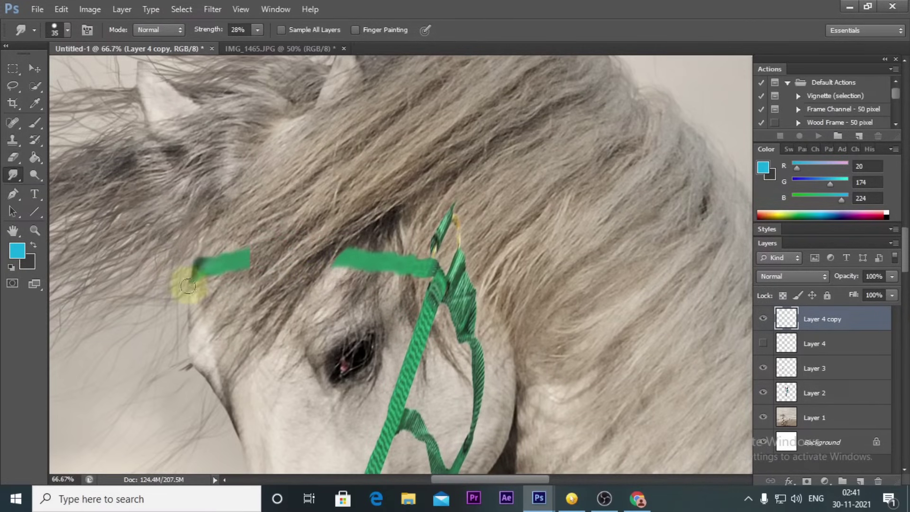
{"action": "left_click", "coordinate": [335, 261]}
{"action": "left_click", "coordinate": [344, 263]}
{"action": "scroll", "coordinate": [275, 278], "scroll_direction": "down", "scroll_amount": 1}
{"action": "scroll", "coordinate": [368, 270], "scroll_direction": "down", "scroll_amount": 2}
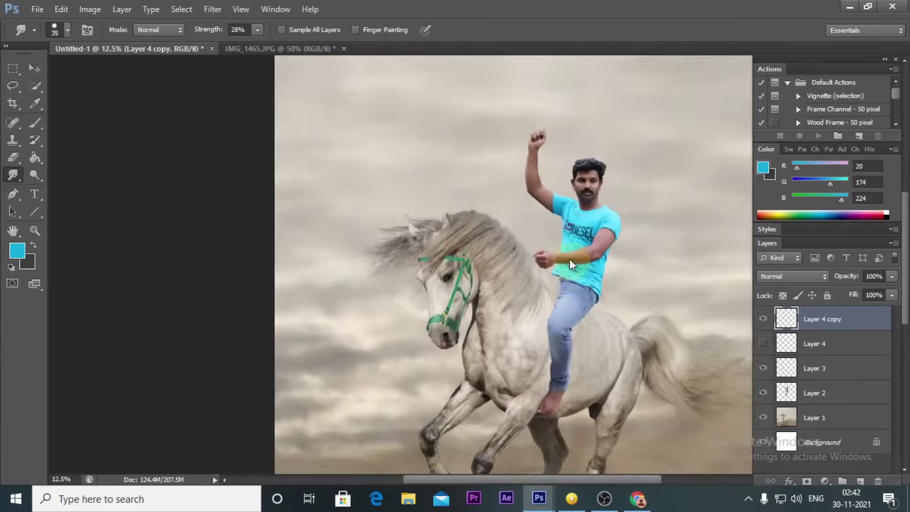
{"action": "scroll", "coordinate": [552, 209], "scroll_direction": "up", "scroll_amount": 2}
- Show Layer 4, duplicate its strap, and rotate the copy upright onto the mane
{"action": "key", "text": "v"}
{"action": "left_click", "coordinate": [815, 344]}
{"action": "left_click", "coordinate": [763, 344]}
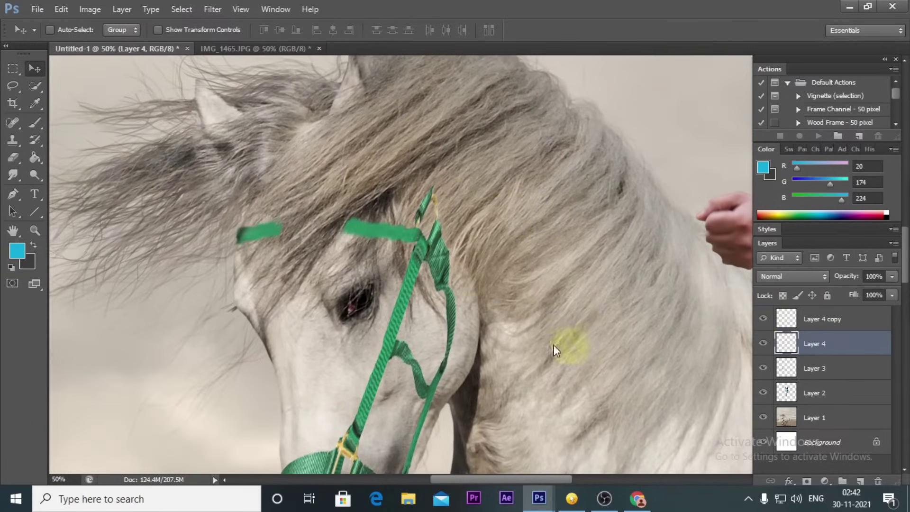
{"action": "left_click_drag", "start_coordinate": [488, 307], "coordinate": [488, 149], "text": "alt"}
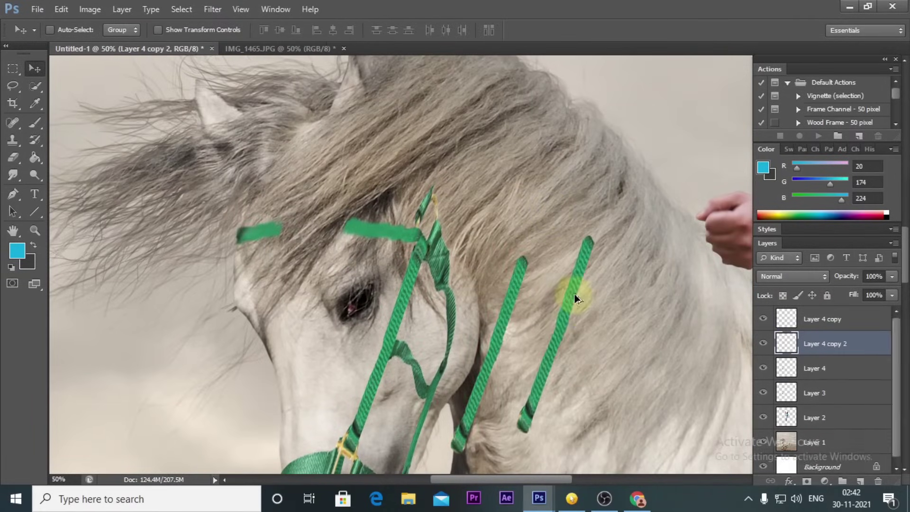
{"action": "scroll", "coordinate": [487, 149], "scroll_direction": "down", "scroll_amount": 1}
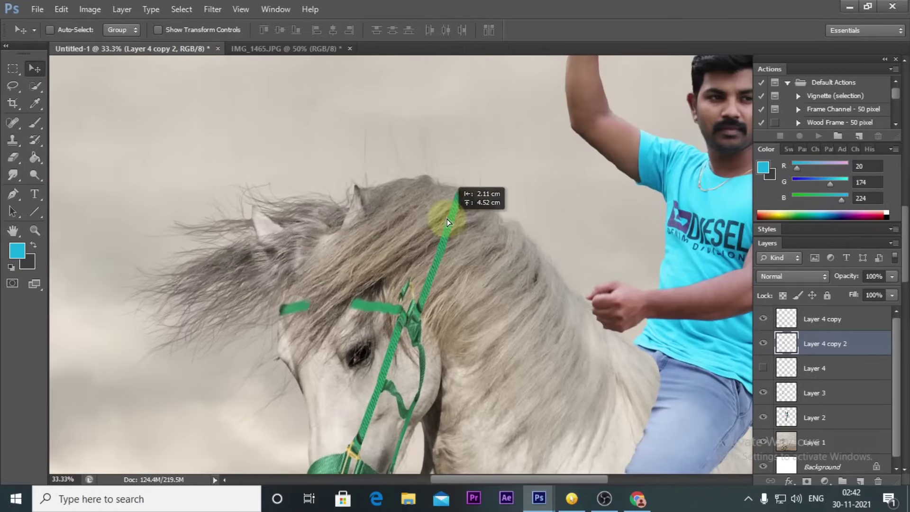
{"action": "left_click_drag", "start_coordinate": [488, 148], "coordinate": [517, 361]}
{"action": "key", "text": "ctrl+t"}
{"action": "left_click_drag", "start_coordinate": [560, 291], "coordinate": [522, 256]}
{"action": "left_click_drag", "start_coordinate": [511, 401], "coordinate": [414, 249]}
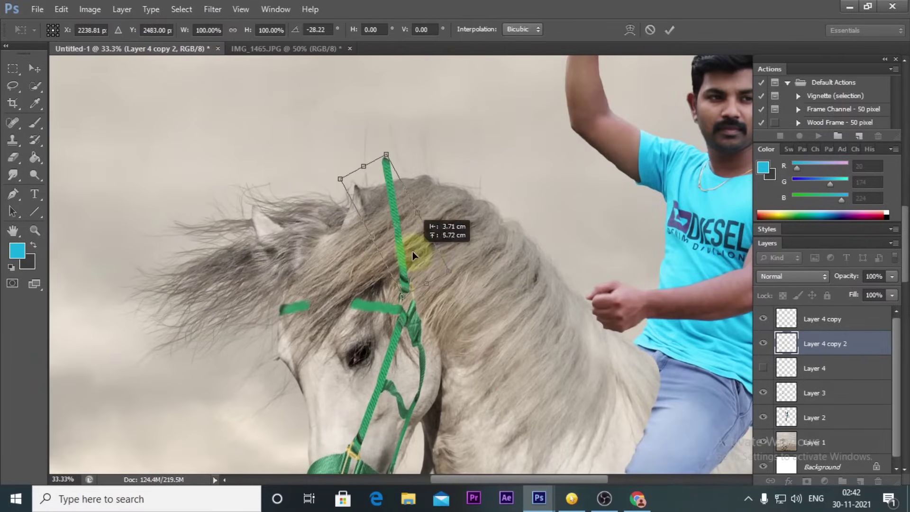
{"action": "key", "text": "Return"}
- Smudge the crown strap into the mane with a size-100 brush, then reshow Layer 4
{"action": "left_click", "coordinate": [13, 159]}
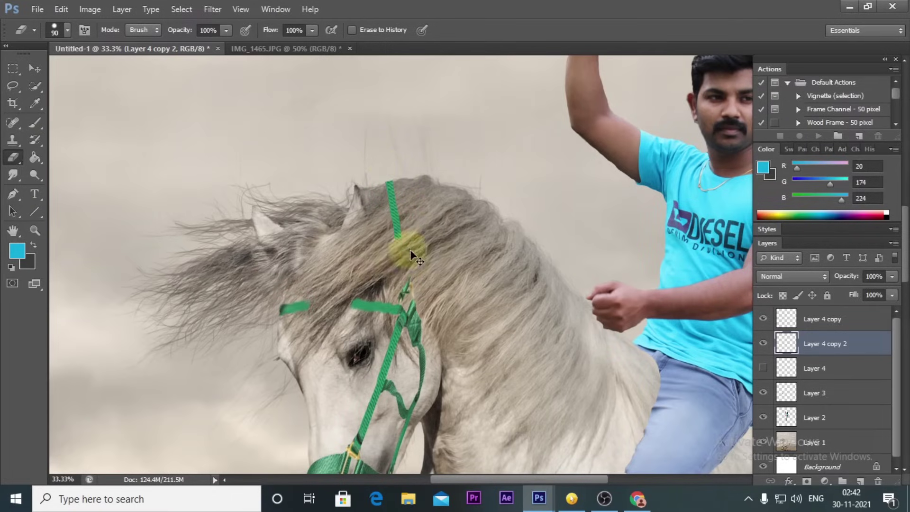
{"action": "left_click", "coordinate": [13, 174]}
{"action": "key", "text": "bracketright"}
{"action": "key", "text": "bracketright"}
{"action": "key", "text": "bracketright"}
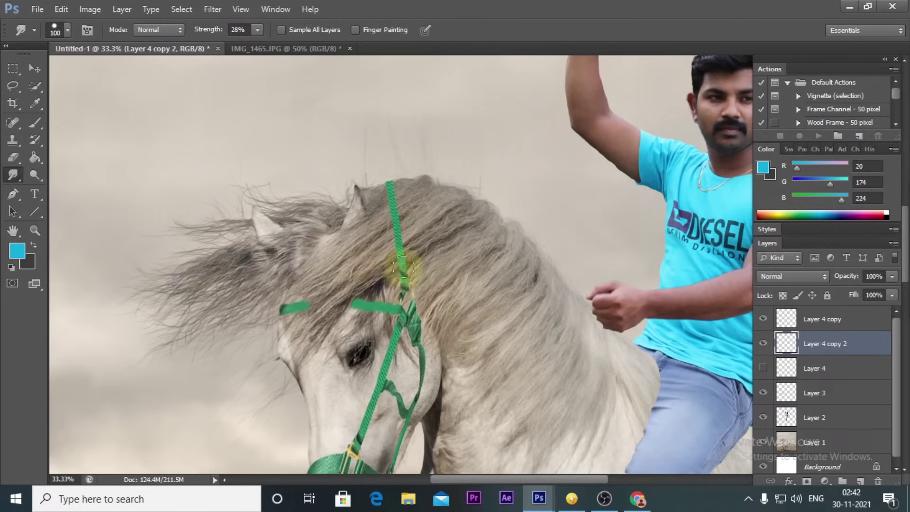
{"action": "left_click_drag", "start_coordinate": [393, 231], "coordinate": [404, 285]}
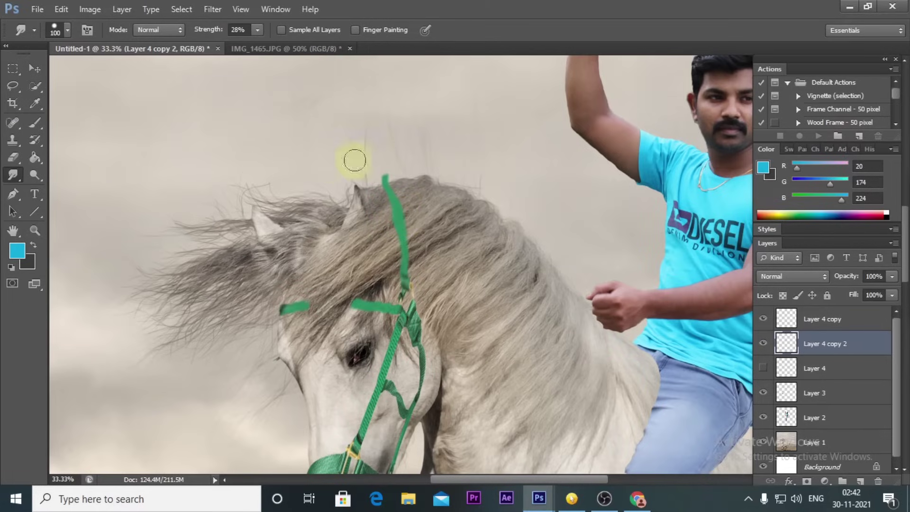
{"action": "left_click", "coordinate": [13, 157]}
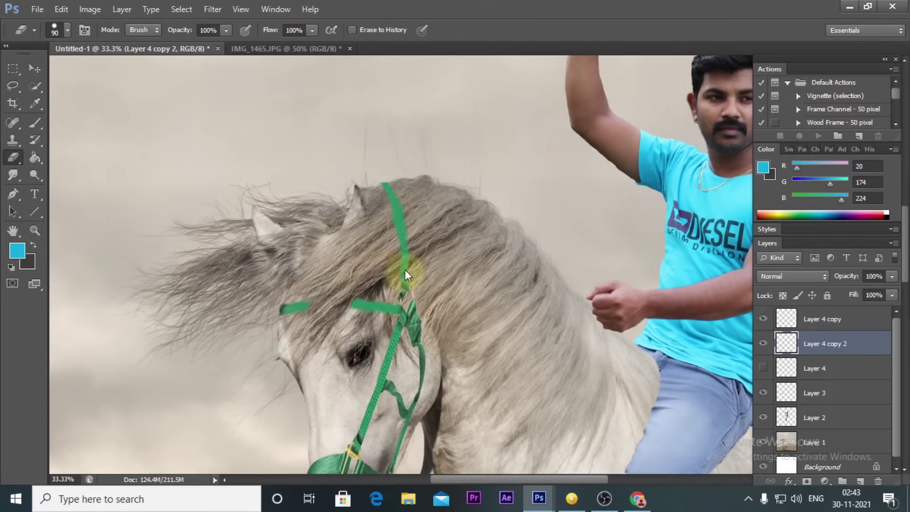
{"action": "left_click", "coordinate": [13, 175]}
{"action": "key", "text": "ctrl+plus"}
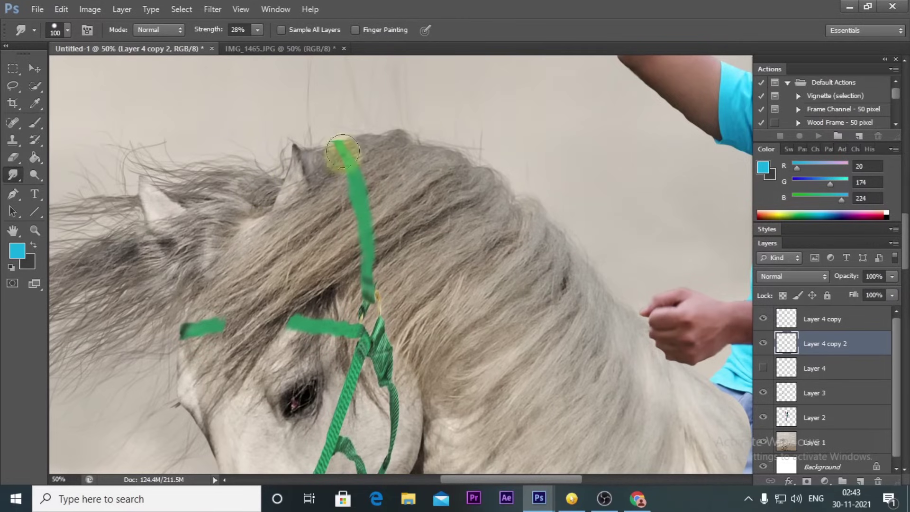
{"action": "key", "text": "v"}
{"action": "left_click", "coordinate": [763, 369]}
{"action": "key", "text": "ctrl+minus"}
- Duplicate the strap, hide the Layer 4 original, and rotate the copy toward horizontal
{"action": "key", "text": "f"}
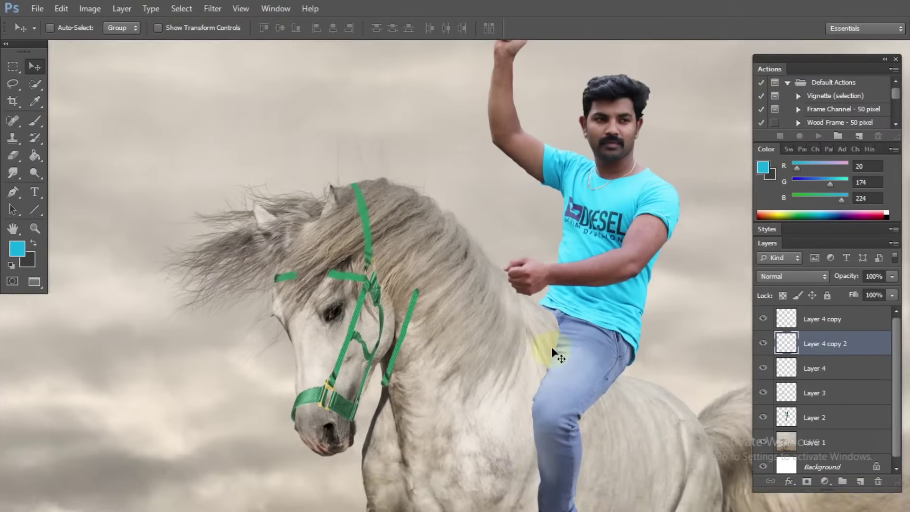
{"action": "scroll", "coordinate": [474, 327], "scroll_direction": "up", "scroll_amount": 5}
{"action": "left_click_drag", "start_coordinate": [325, 333], "coordinate": [402, 217]}
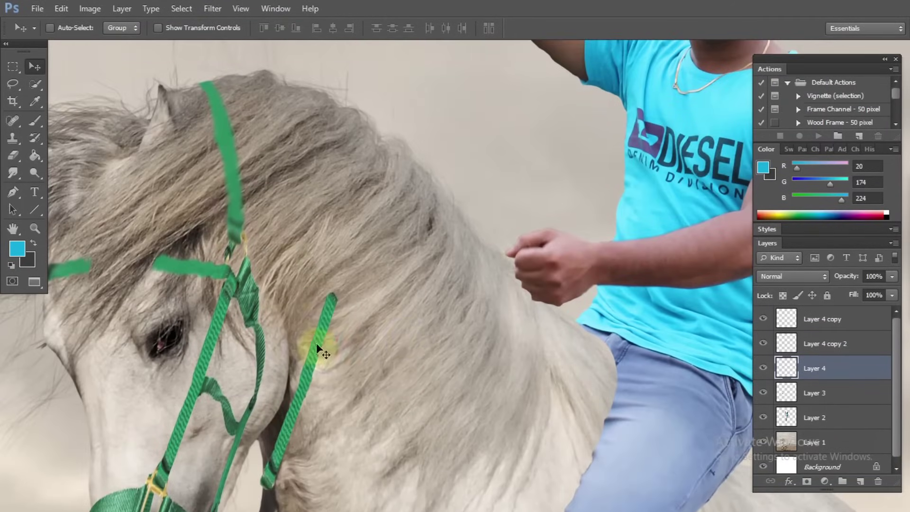
{"action": "left_click", "coordinate": [763, 393]}
{"action": "key", "text": "ctrl+t"}
{"action": "mouse_move", "coordinate": [417, 304]}
{"action": "left_mouse_down"}
{"action": "mouse_move", "coordinate": [392, 200]}
{"action": "mouse_move", "coordinate": [406, 194]}
{"action": "left_mouse_up"}
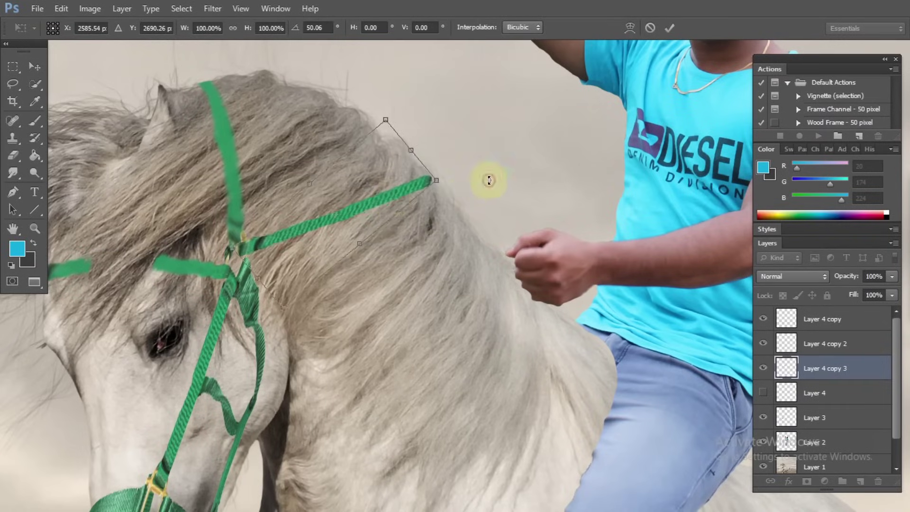
{"action": "key", "text": "Return"}
- Smudge the rein's end at 57% strength into the rider's hand and toward his jeans
{"action": "key", "text": "r"}
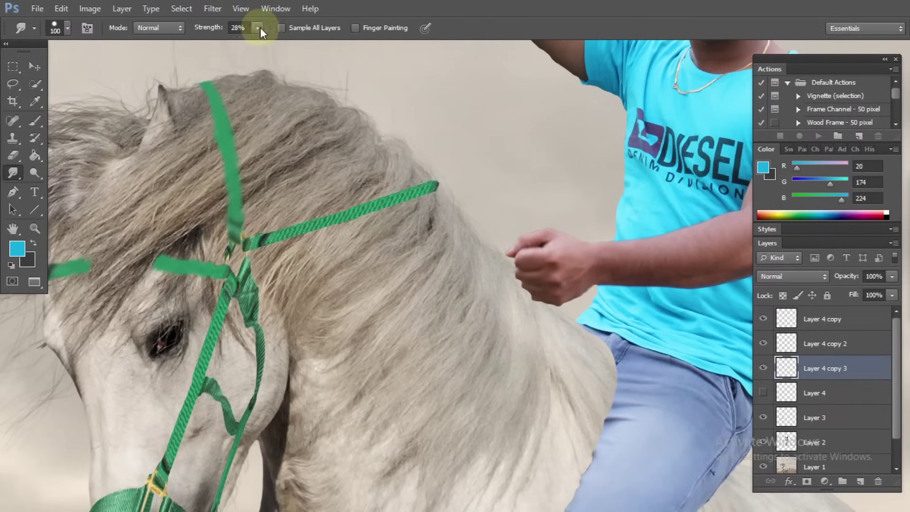
{"action": "left_click_drag", "start_coordinate": [316, 240], "coordinate": [426, 197]}
{"action": "mouse_move", "coordinate": [355, 220]}
{"action": "left_mouse_down"}
{"action": "mouse_move", "coordinate": [437, 213]}
{"action": "mouse_move", "coordinate": [470, 192]}
{"action": "left_mouse_up"}
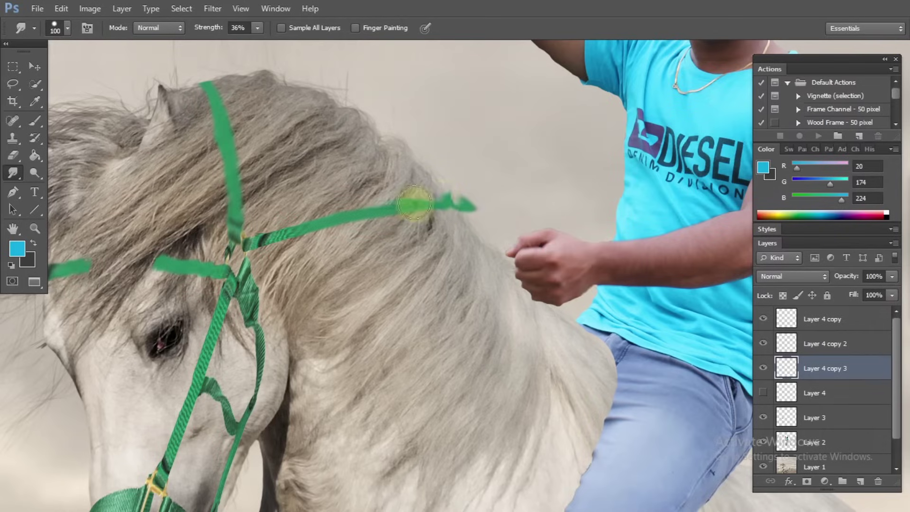
{"action": "left_click_drag", "start_coordinate": [266, 45], "coordinate": [272, 44]}
{"action": "left_click_drag", "start_coordinate": [427, 204], "coordinate": [531, 235]}
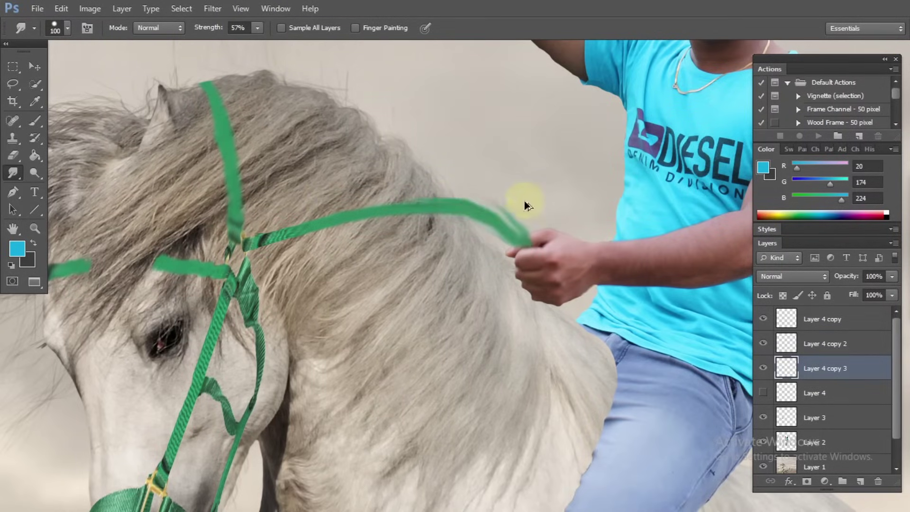
{"action": "left_click_drag", "start_coordinate": [304, 224], "coordinate": [547, 255]}
{"action": "left_click_drag", "start_coordinate": [602, 325], "coordinate": [384, 334]}
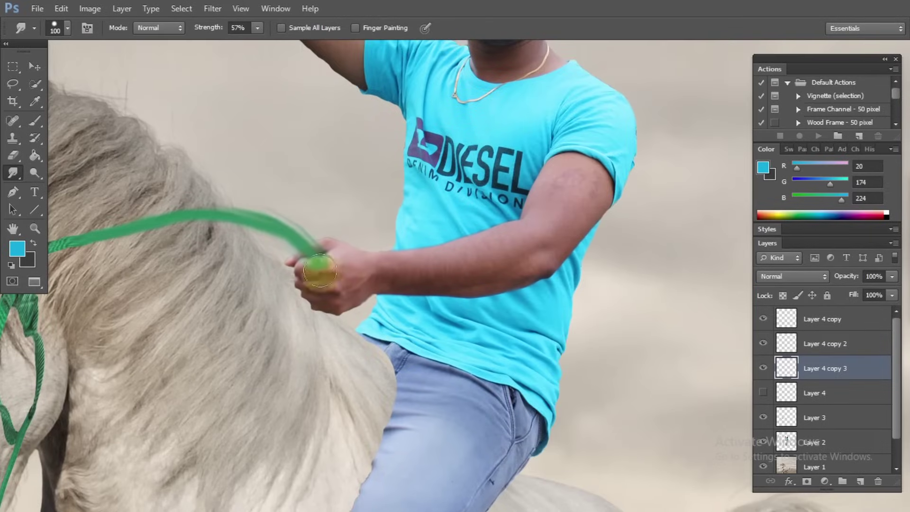
{"action": "mouse_move", "coordinate": [240, 229]}
{"action": "left_mouse_down"}
{"action": "mouse_move", "coordinate": [315, 258]}
{"action": "mouse_move", "coordinate": [451, 430]}
{"action": "left_mouse_up"}
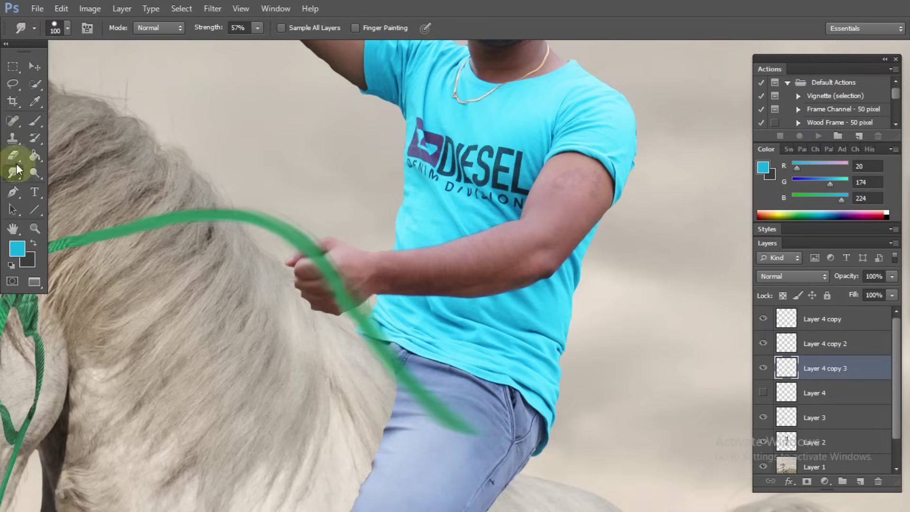
- Erase the rein where it crosses the back of the rider's hand
{"action": "left_click", "coordinate": [13, 155]}
{"action": "right_click", "coordinate": [301, 193]}
{"action": "double_click", "coordinate": [300, 193]}
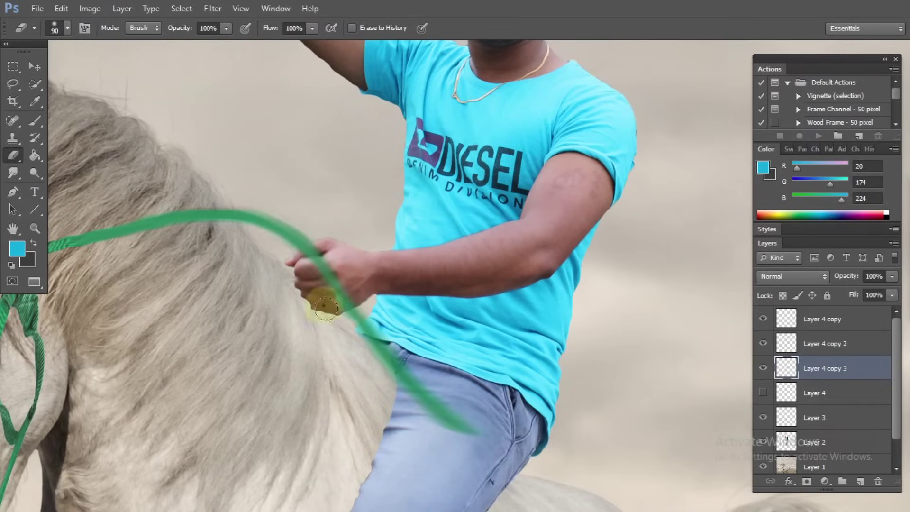
{"action": "key", "text": "ctrl+plus"}
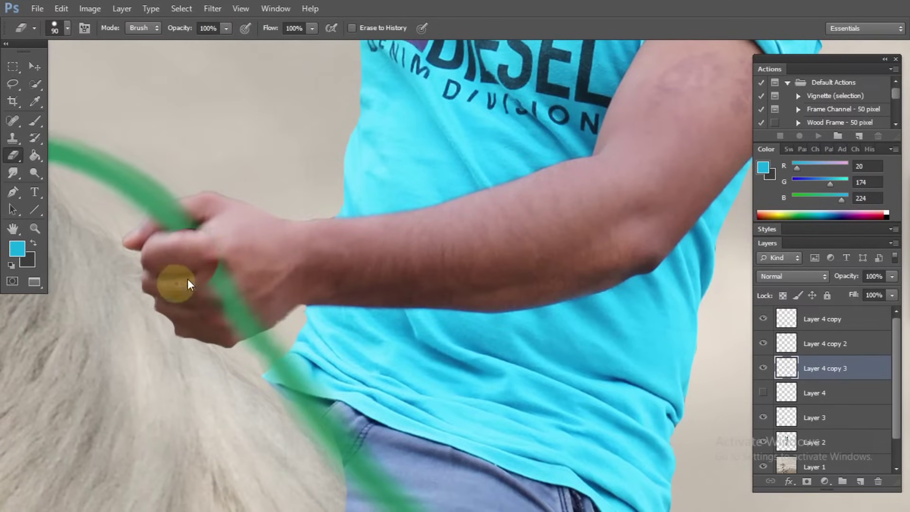
{"action": "left_click_drag", "start_coordinate": [234, 316], "coordinate": [212, 277]}
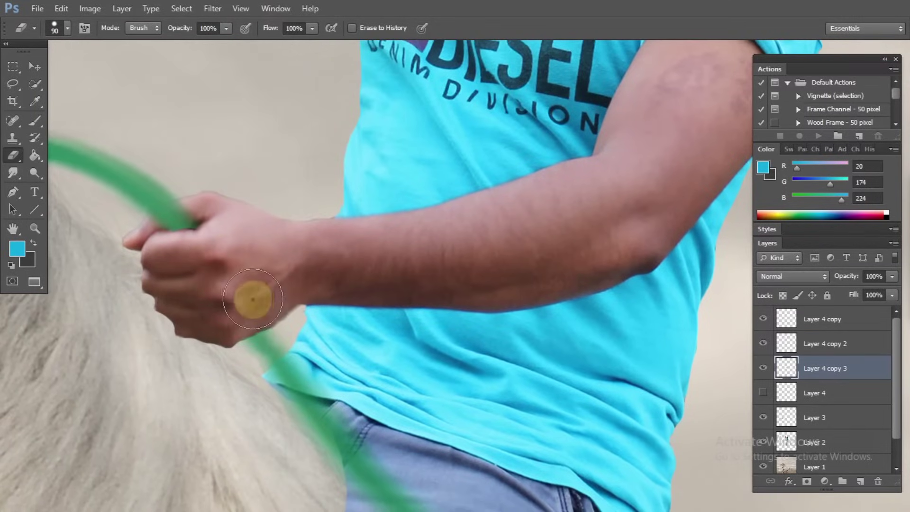
{"action": "left_click", "coordinate": [13, 173]}
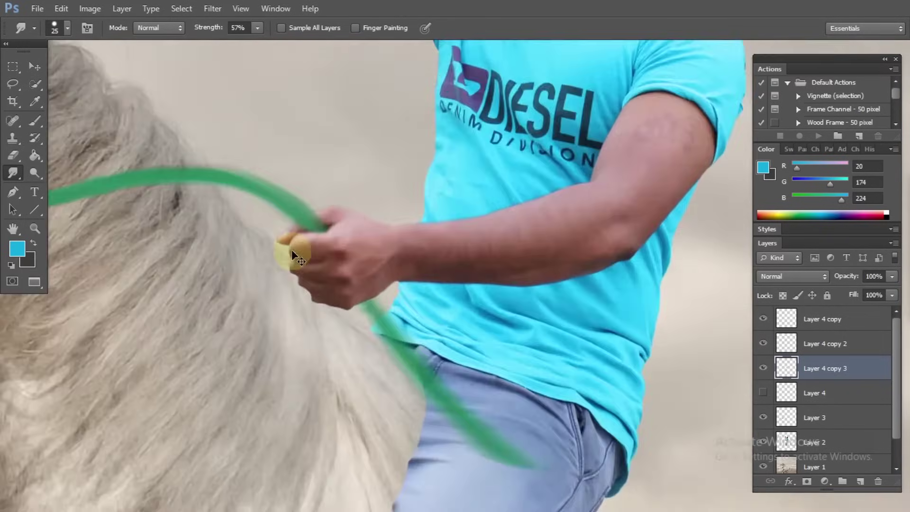
- Show the Layer 4 strap again and move it upward
{"action": "scroll", "coordinate": [330, 197], "scroll_direction": "down", "scroll_amount": 3}
{"action": "left_click", "coordinate": [768, 396]}
{"action": "left_click", "coordinate": [35, 67]}
{"action": "left_click_drag", "start_coordinate": [304, 260], "coordinate": [315, 147]}
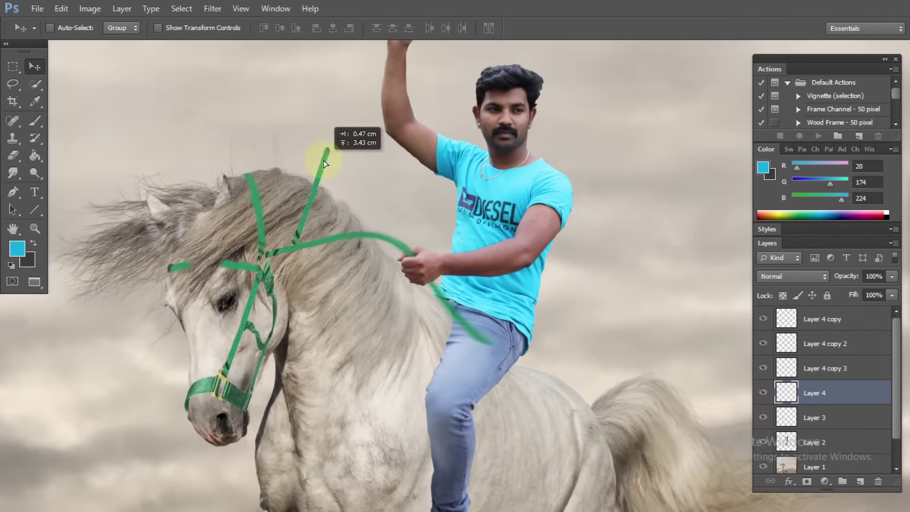
- Rotate the Layer 4 strap toward the rider's hand and commit the transform
{"action": "key", "text": "ctrl+t"}
{"action": "mouse_move", "coordinate": [386, 132]}
{"action": "left_mouse_down"}
{"action": "mouse_move", "coordinate": [350, 179]}
{"action": "mouse_move", "coordinate": [399, 215]}
{"action": "left_mouse_up"}
{"action": "scroll", "coordinate": [399, 215], "scroll_direction": "up", "scroll_amount": 2}
{"action": "key", "text": "Return"}
- Smudge the strap downward from the hand and bend it into a curve toward the mane
{"action": "key", "text": "e"}
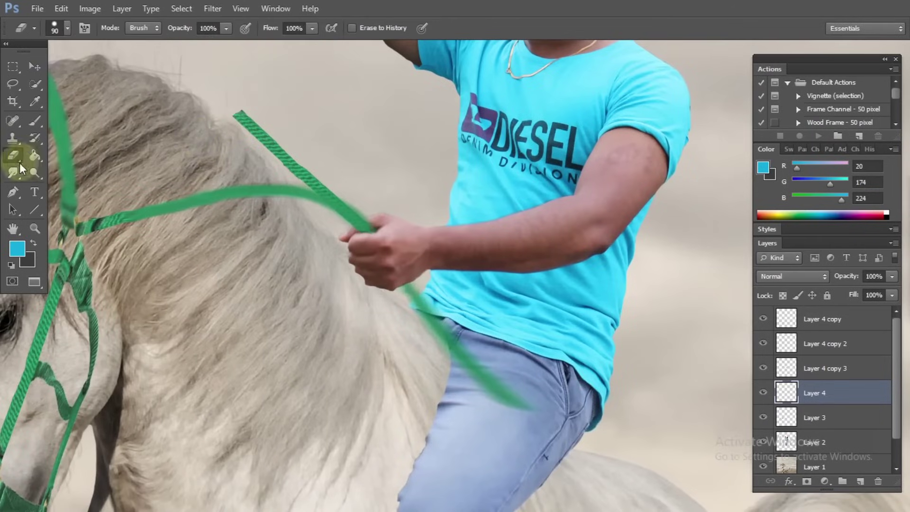
{"action": "left_click", "coordinate": [12, 172]}
{"action": "left_click_drag", "start_coordinate": [375, 237], "coordinate": [438, 403]}
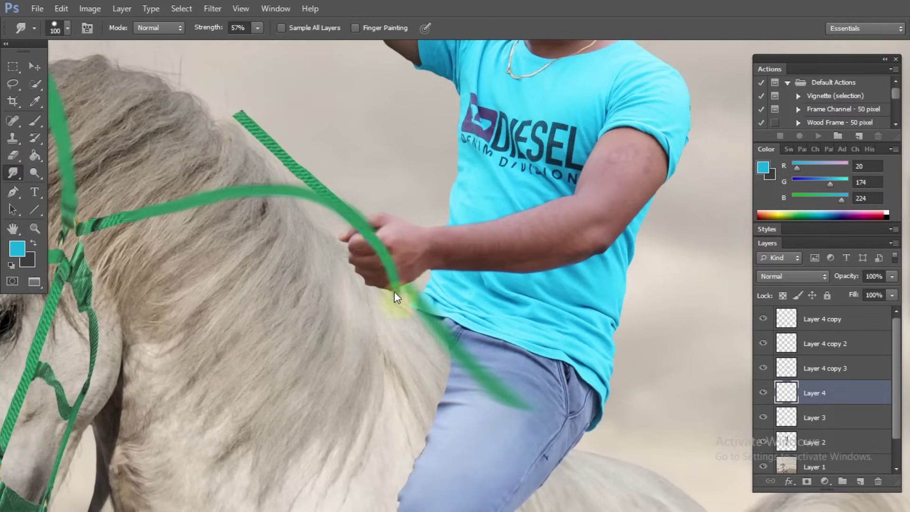
{"action": "mouse_move", "coordinate": [348, 216]}
{"action": "left_mouse_down"}
{"action": "mouse_move", "coordinate": [135, 85]}
{"action": "mouse_move", "coordinate": [61, 154]}
{"action": "left_mouse_up"}
- Erase the strap where it overlaps the rider's knuckles so his fist wraps it
{"action": "left_click", "coordinate": [12, 156]}
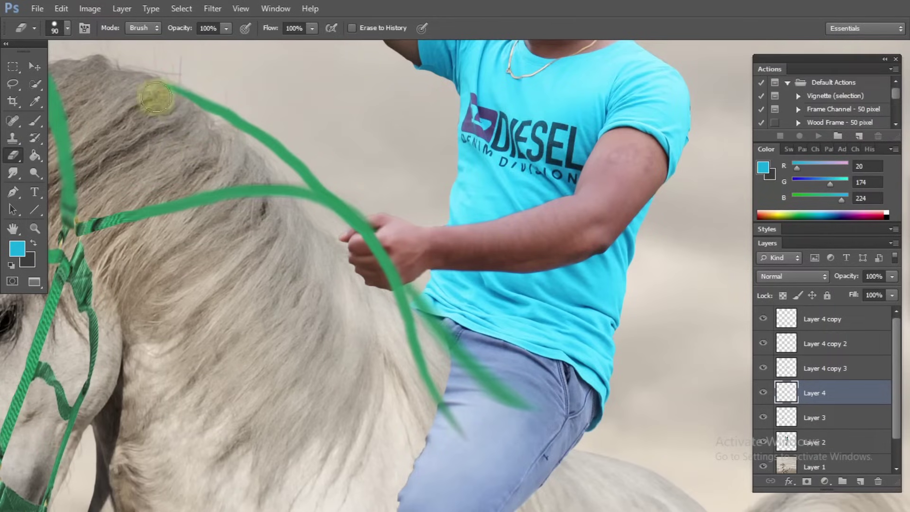
{"action": "left_click", "coordinate": [384, 267]}
{"action": "left_click_drag", "start_coordinate": [362, 249], "coordinate": [388, 278]}
{"action": "scroll", "coordinate": [402, 280], "scroll_direction": "up", "scroll_amount": 5}
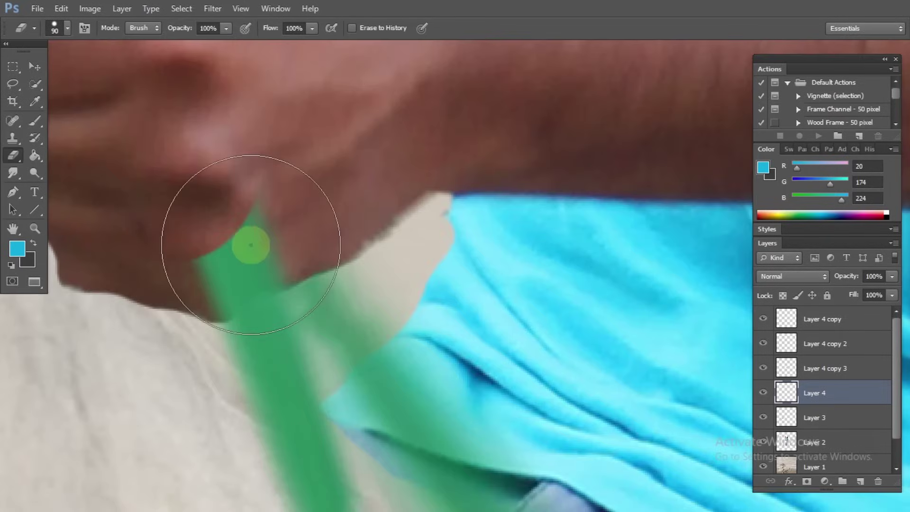
{"action": "mouse_move", "coordinate": [212, 274]}
{"action": "left_mouse_down"}
{"action": "mouse_move", "coordinate": [212, 285]}
{"action": "mouse_move", "coordinate": [250, 258]}
{"action": "mouse_move", "coordinate": [211, 288]}
{"action": "mouse_move", "coordinate": [298, 259]}
{"action": "mouse_move", "coordinate": [360, 180]}
{"action": "left_mouse_up"}
{"action": "scroll", "coordinate": [363, 175], "scroll_direction": "down", "scroll_amount": 3}
{"action": "scroll", "coordinate": [366, 168], "scroll_direction": "down", "scroll_amount": 3}
{"action": "scroll", "coordinate": [437, 167], "scroll_direction": "up", "scroll_amount": 2}
{"action": "scroll", "coordinate": [516, 240], "scroll_direction": "up", "scroll_amount": 4}
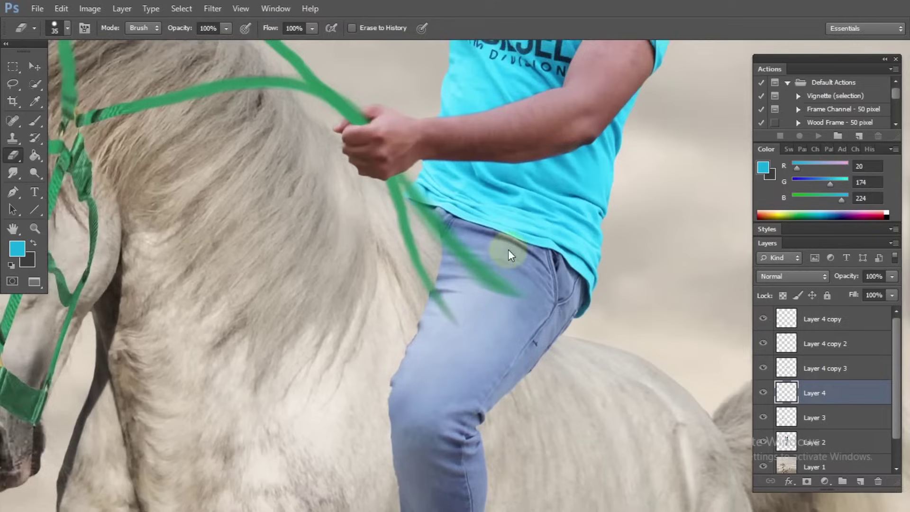
{"action": "scroll", "coordinate": [899, 398], "scroll_direction": "down", "scroll_amount": 1}
- Add a new layer above Layer 2 and sample the horse's beige coat colour
{"action": "left_click", "coordinate": [859, 429]}
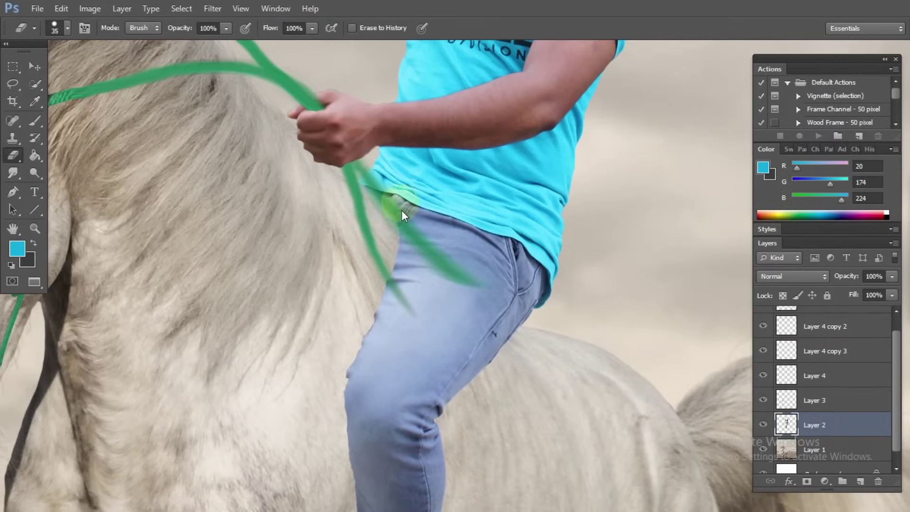
{"action": "left_click", "coordinate": [816, 449]}
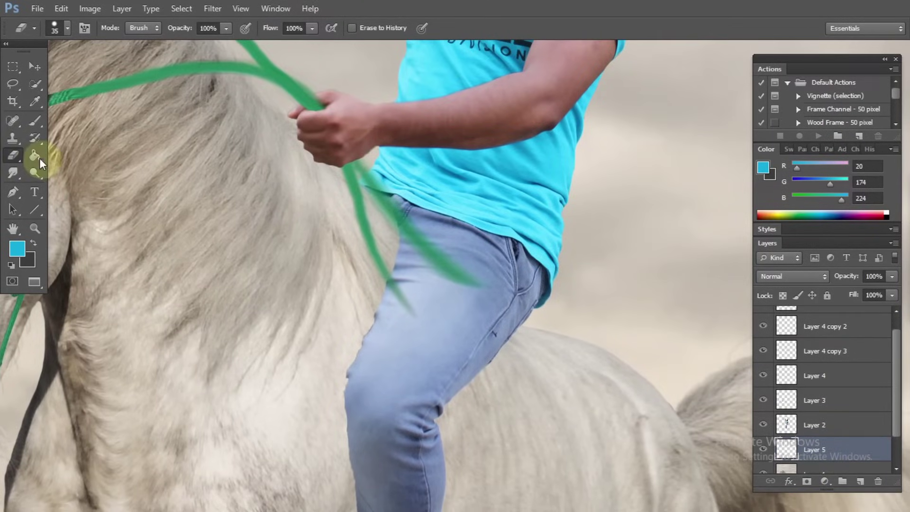
{"action": "key", "text": "i"}
{"action": "left_click", "coordinate": [17, 248]}
{"action": "left_click", "coordinate": [343, 200]}
{"action": "left_click", "coordinate": [839, 221]}
- Sample a darker beige from the horse and paint around the rein by the thigh
{"action": "key", "text": "b"}
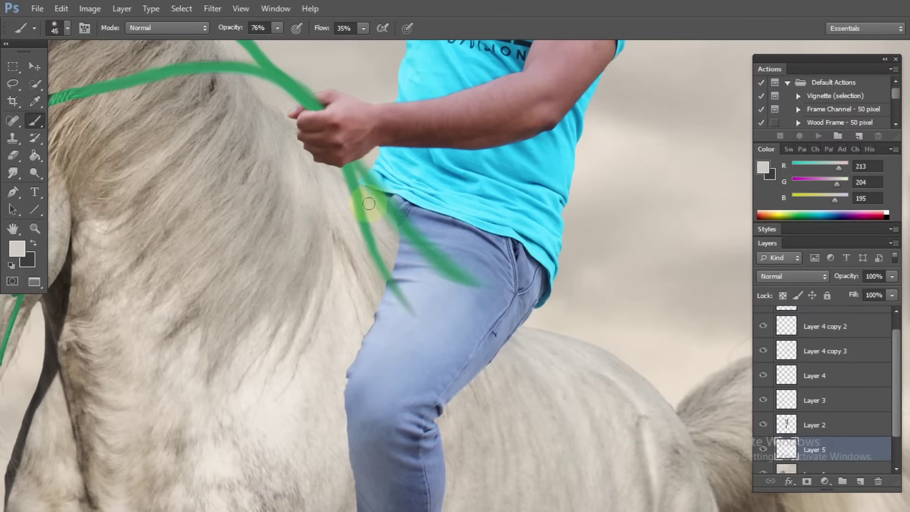
{"action": "key", "text": "i"}
{"action": "left_click", "coordinate": [17, 247]}
{"action": "left_click", "coordinate": [386, 238]}
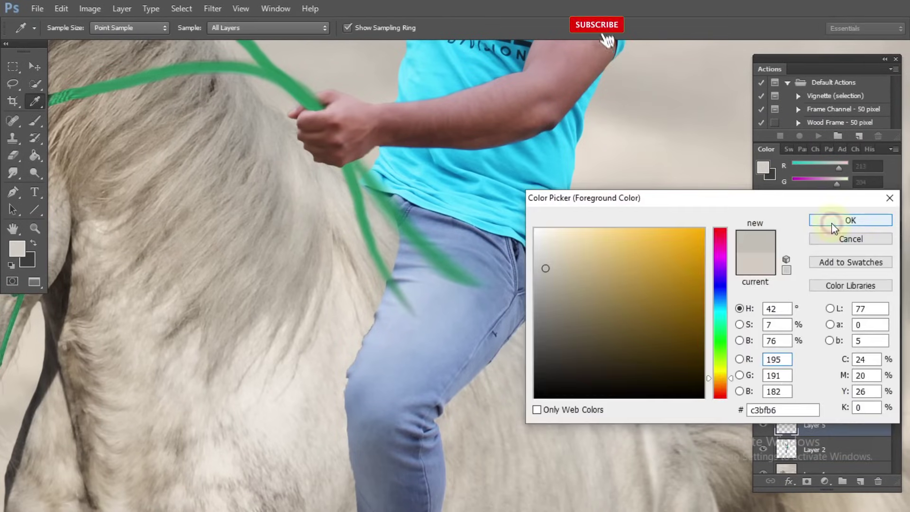
{"action": "left_click", "coordinate": [834, 221]}
{"action": "key", "text": "b"}
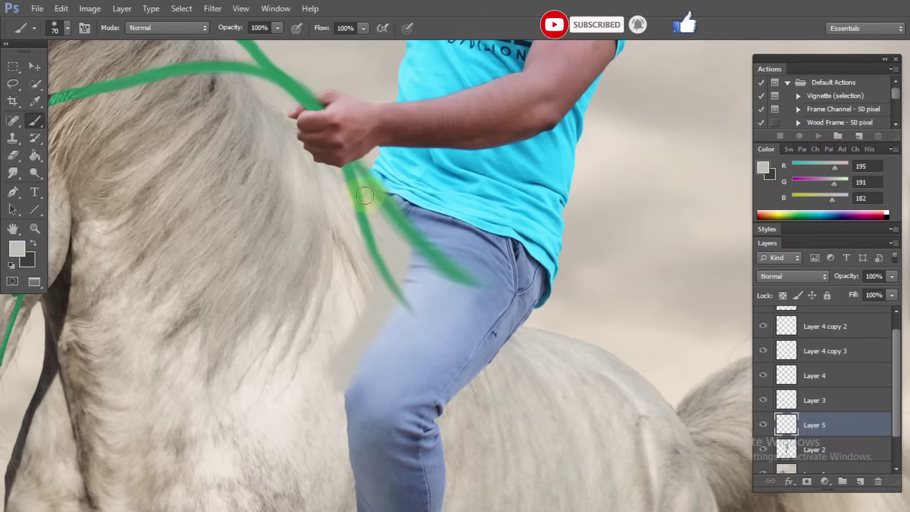
{"action": "left_click", "coordinate": [13, 173]}
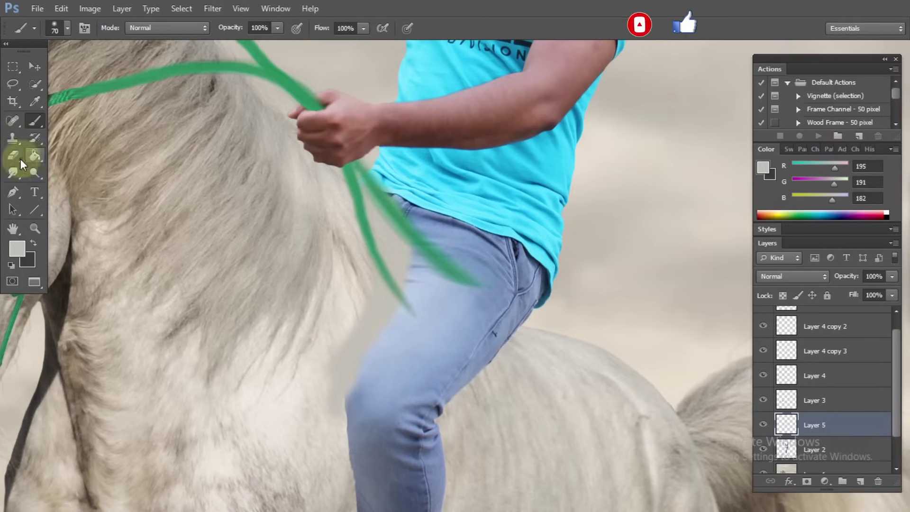
- Pick a smudge brush preset, raise strength, and smudge the rein end into the jeans
{"action": "right_click", "coordinate": [453, 90]}
{"action": "double_click", "coordinate": [484, 280]}
{"action": "left_click_drag", "start_coordinate": [268, 45], "coordinate": [269, 45]}
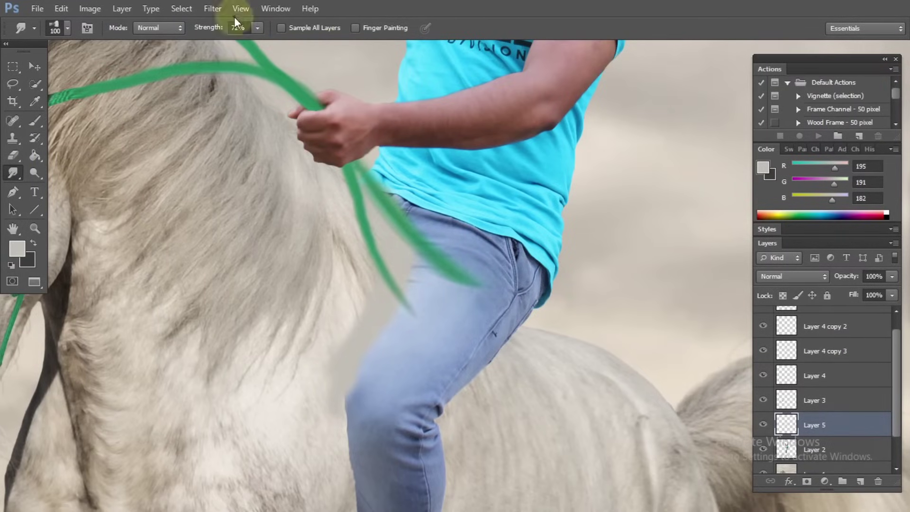
{"action": "left_click", "coordinate": [447, 279]}
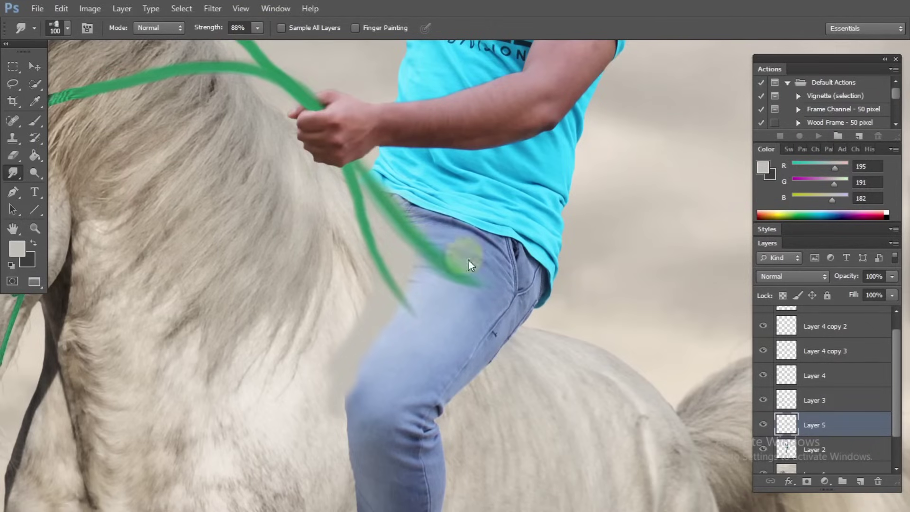
{"action": "left_click_drag", "start_coordinate": [394, 250], "coordinate": [467, 337]}
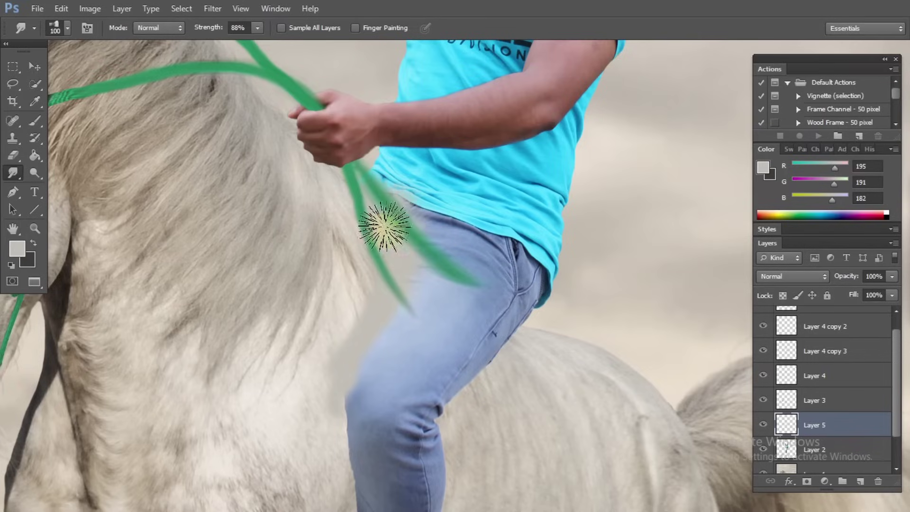
{"action": "left_click_drag", "start_coordinate": [420, 267], "coordinate": [467, 332]}
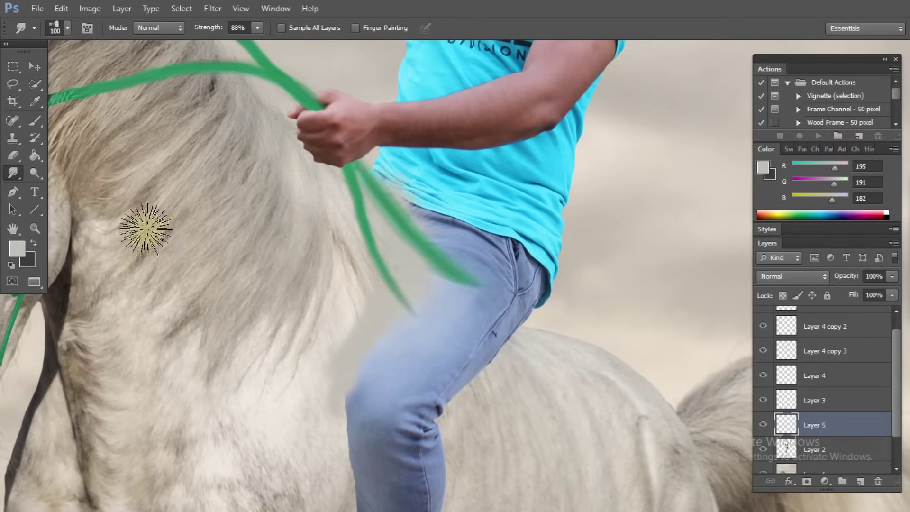
- Choose a smaller eraser preset, then smudge the jeans' edge and the rein over them
{"action": "key", "text": "e"}
{"action": "right_click", "coordinate": [331, 337]}
{"action": "double_click", "coordinate": [385, 225]}
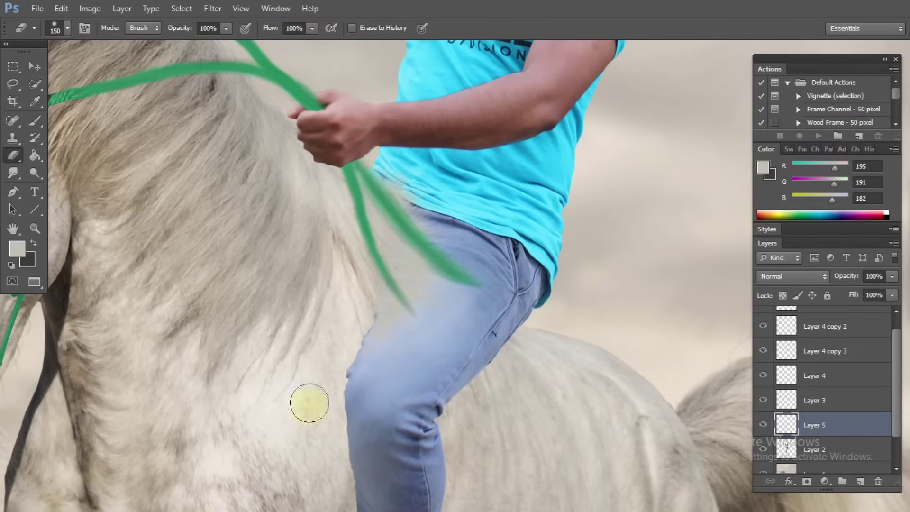
{"action": "key", "text": "r"}
{"action": "left_click_drag", "start_coordinate": [403, 319], "coordinate": [449, 368]}
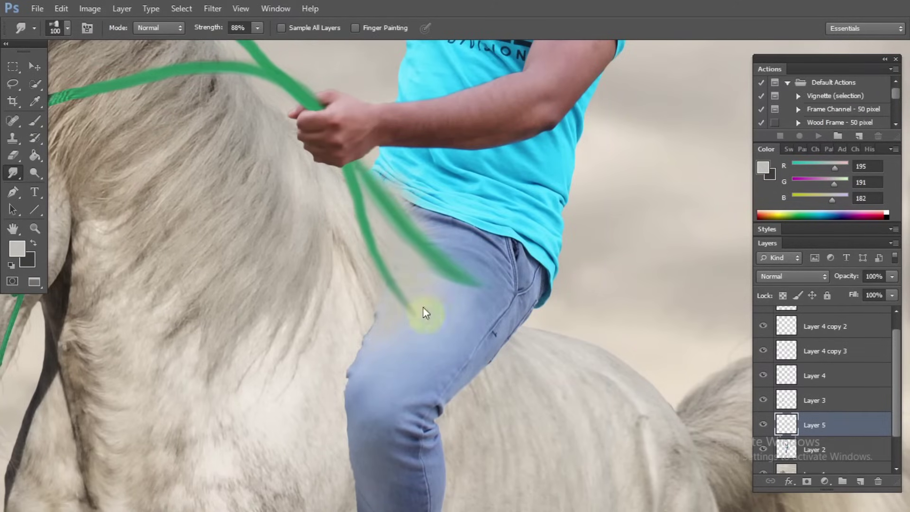
{"action": "left_click_drag", "start_coordinate": [416, 288], "coordinate": [379, 220]}
{"action": "left_click", "coordinate": [420, 268]}
{"action": "left_click_drag", "start_coordinate": [392, 346], "coordinate": [408, 294]}
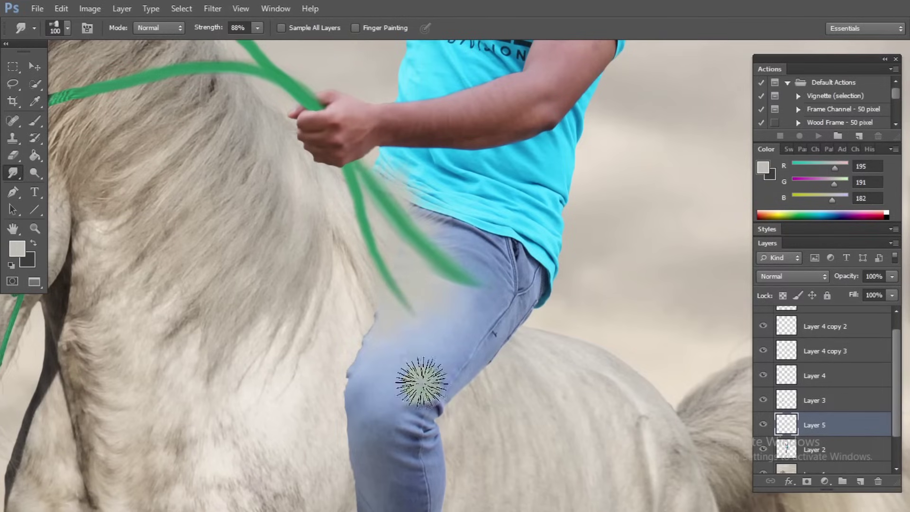
- Erase the rein tip over the jeans with a size-200 eraser and zoom out
{"action": "key", "text": "e"}
{"action": "key", "text": "bracketright"}
{"action": "key", "text": "bracketright"}
{"action": "key", "text": "bracketright"}
{"action": "left_click_drag", "start_coordinate": [400, 348], "coordinate": [418, 318]}
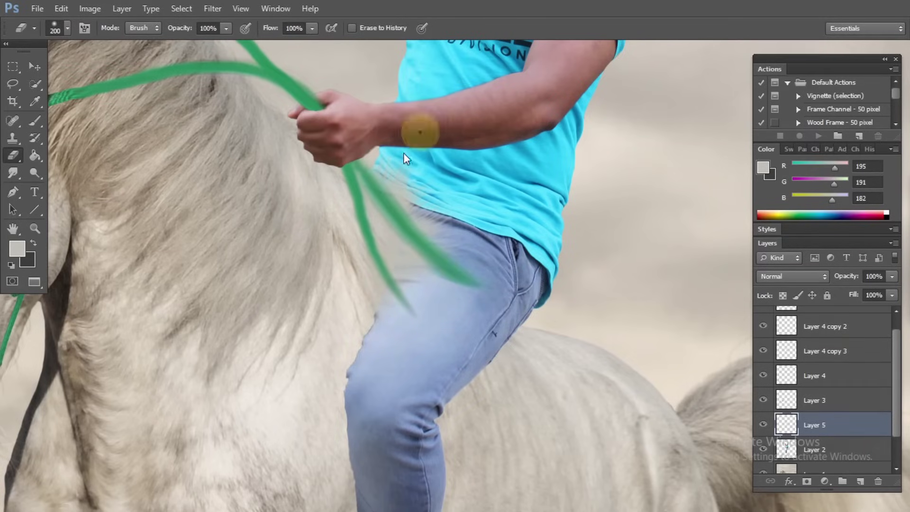
{"action": "scroll", "coordinate": [443, 234], "scroll_direction": "up", "scroll_amount": 1}
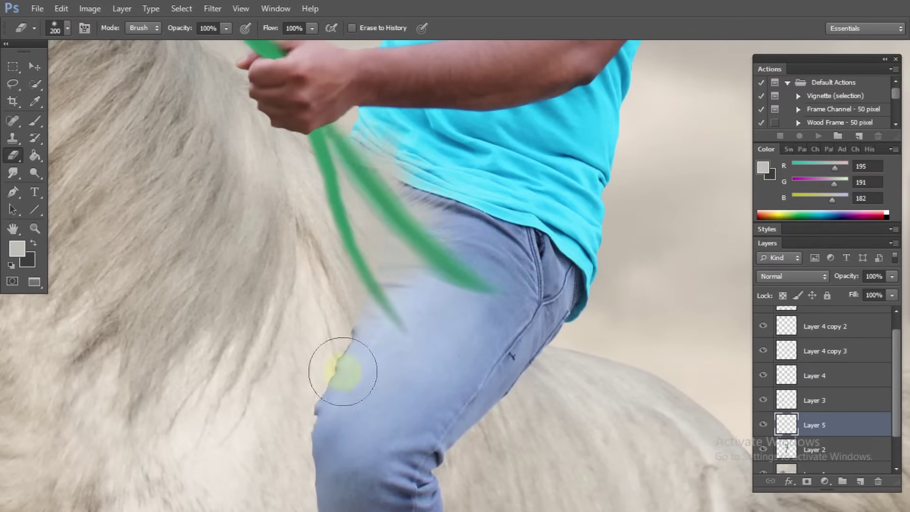
{"action": "scroll", "coordinate": [525, 411], "scroll_direction": "down", "scroll_amount": 1}
{"action": "scroll", "coordinate": [517, 396], "scroll_direction": "down", "scroll_amount": 4}
{"action": "scroll", "coordinate": [515, 394], "scroll_direction": "down", "scroll_amount": 1}
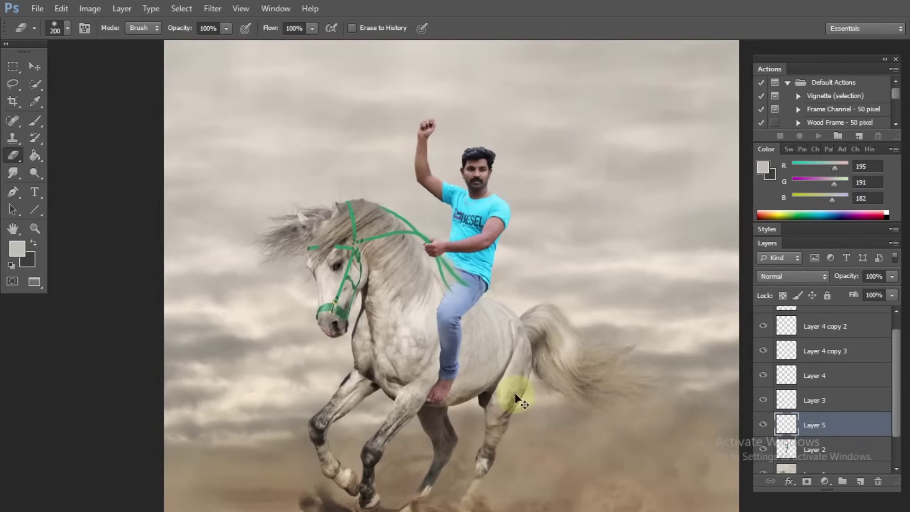
- Apply Hue/Saturation to Layer 2, cutting saturation to -40
{"action": "scroll", "coordinate": [509, 269], "scroll_direction": "down", "scroll_amount": 1}
{"action": "left_click", "coordinate": [35, 66]}
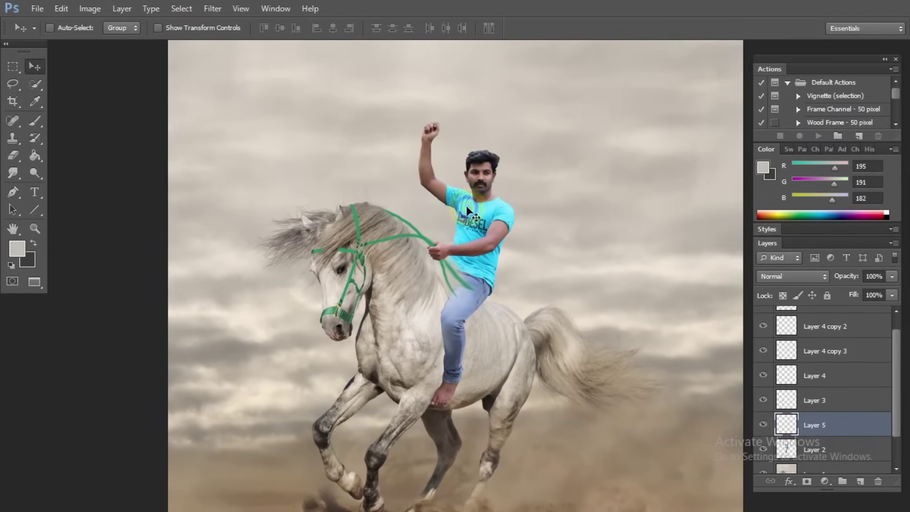
{"action": "left_click", "coordinate": [492, 215], "text": "ctrl"}
{"action": "left_click", "coordinate": [90, 9]}
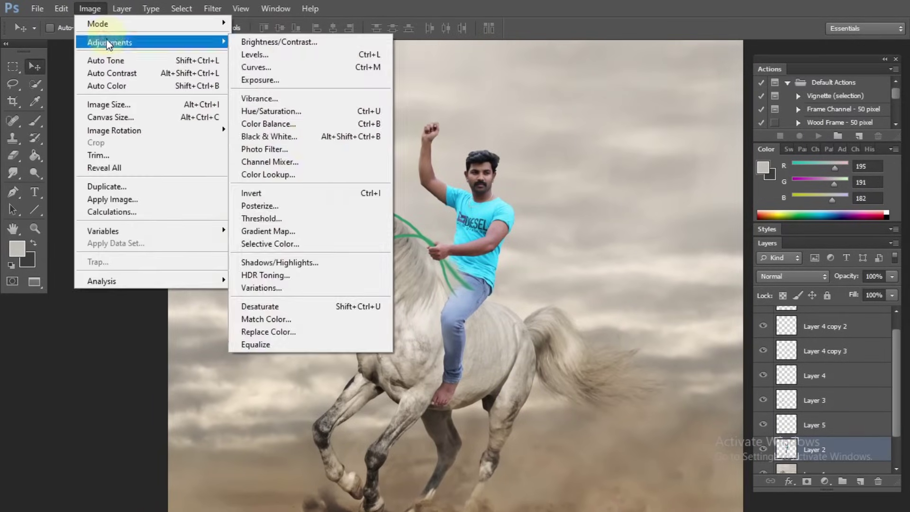
{"action": "left_click", "coordinate": [265, 111]}
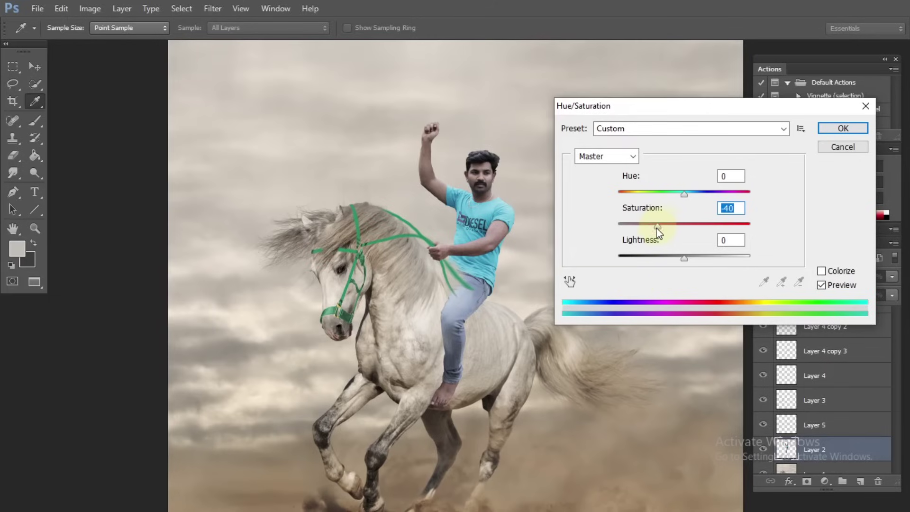
{"action": "left_click", "coordinate": [843, 128]}
{"action": "key", "text": "v"}
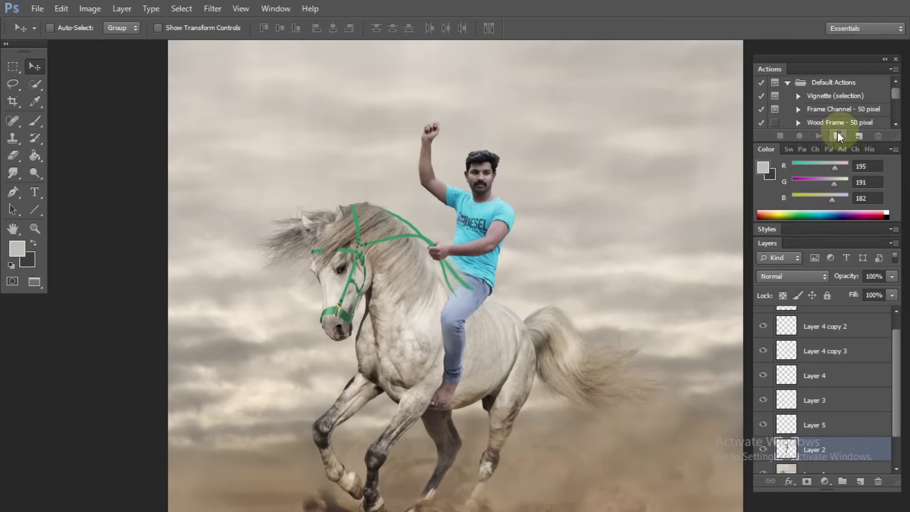
- Apply a Selective Color adjustment to Layer 2's Blacks
{"action": "left_click", "coordinate": [89, 9]}
{"action": "left_click", "coordinate": [288, 245]}
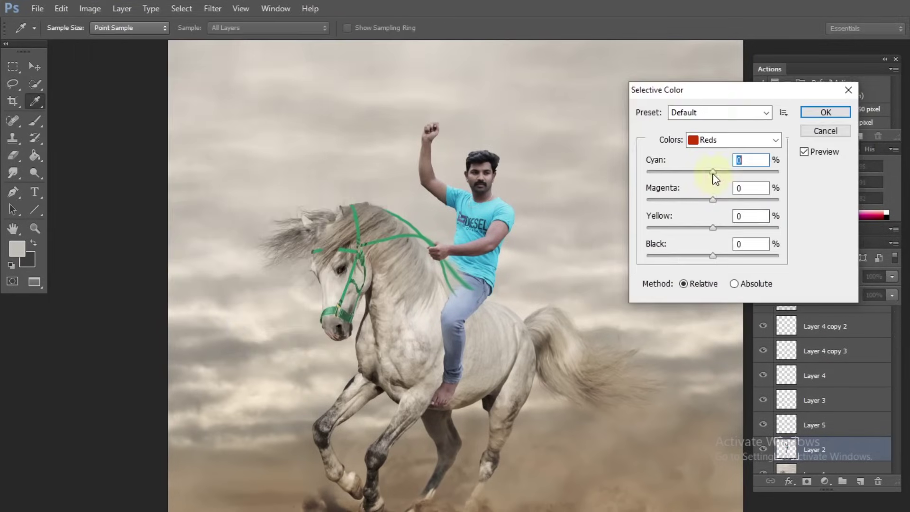
{"action": "left_click", "coordinate": [733, 139]}
{"action": "left_click", "coordinate": [716, 230]}
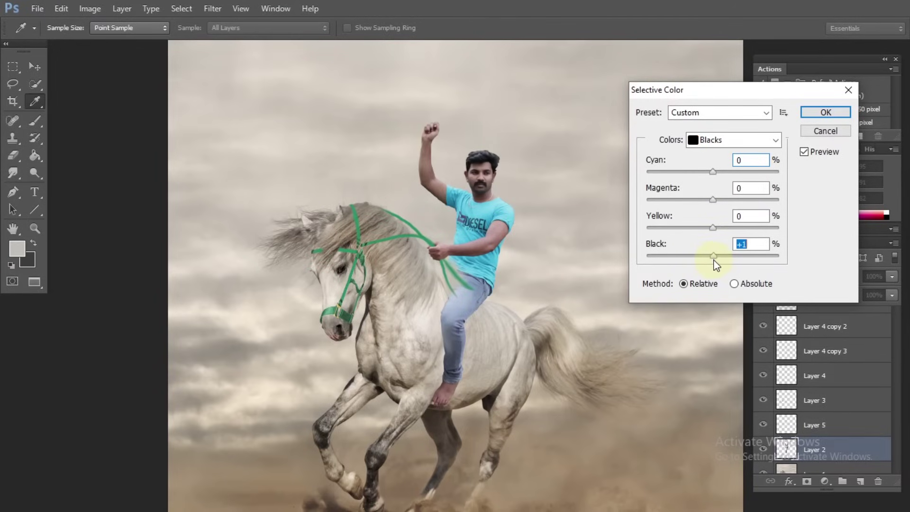
{"action": "left_click", "coordinate": [844, 113]}
{"action": "scroll", "coordinate": [503, 193], "scroll_direction": "up", "scroll_amount": 1}
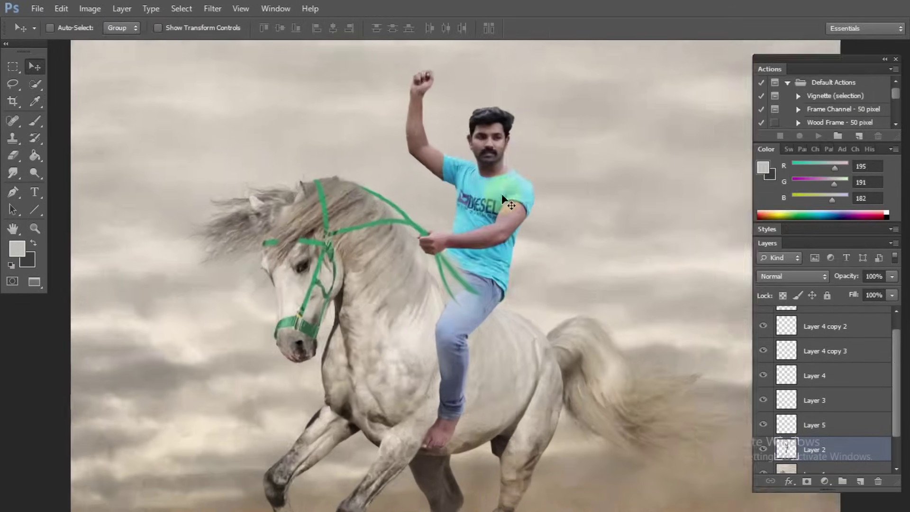
- Give the Layer 3 bridle strap a drop shadow with slightly increased distance
{"action": "scroll", "coordinate": [474, 194], "scroll_direction": "up", "scroll_amount": 1}
{"action": "scroll", "coordinate": [437, 199], "scroll_direction": "up", "scroll_amount": 1}
{"action": "right_click", "coordinate": [413, 202]}
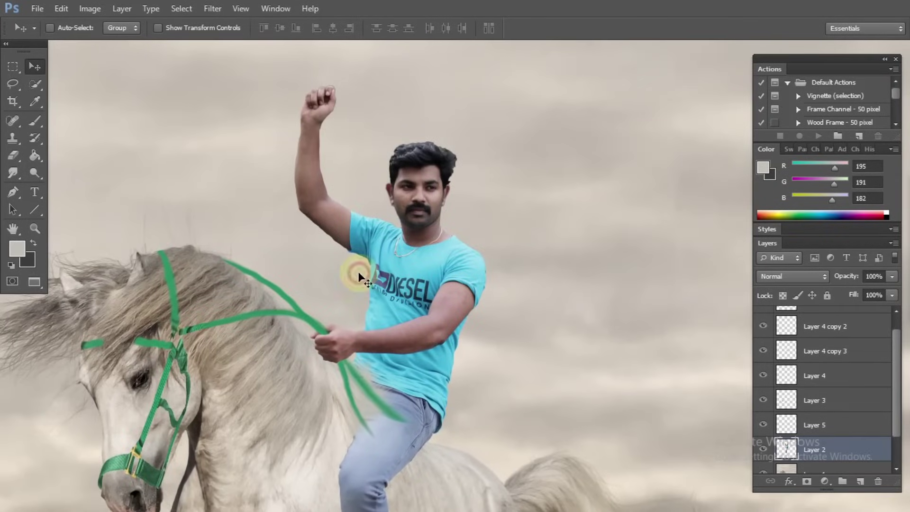
{"action": "left_click_drag", "start_coordinate": [359, 272], "coordinate": [421, 102]}
{"action": "scroll", "coordinate": [171, 247], "scroll_direction": "up", "scroll_amount": 1}
{"action": "right_click", "coordinate": [189, 245]}
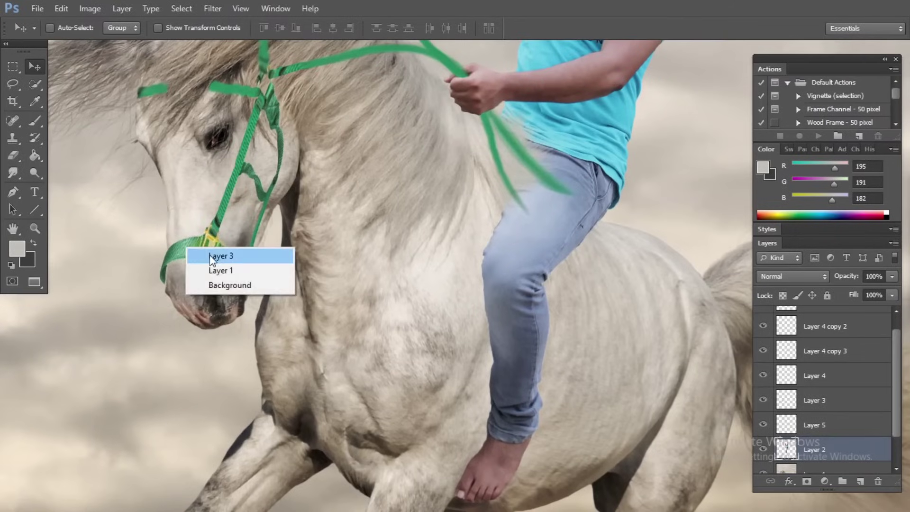
{"action": "left_click", "coordinate": [210, 254]}
{"action": "left_click", "coordinate": [789, 482]}
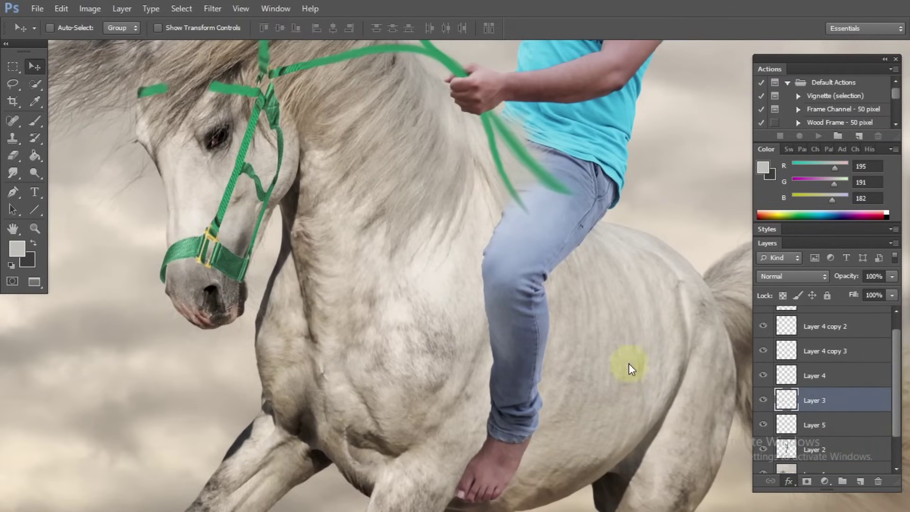
{"action": "left_click_drag", "start_coordinate": [679, 190], "coordinate": [681, 191]}
{"action": "left_click", "coordinate": [861, 115]}
- Add drop shadows to the Layer 4 copy and Layer 4 copy 2 strap layers
{"action": "right_click", "coordinate": [274, 94]}
{"action": "left_click", "coordinate": [304, 98]}
{"action": "left_click", "coordinate": [788, 481]}
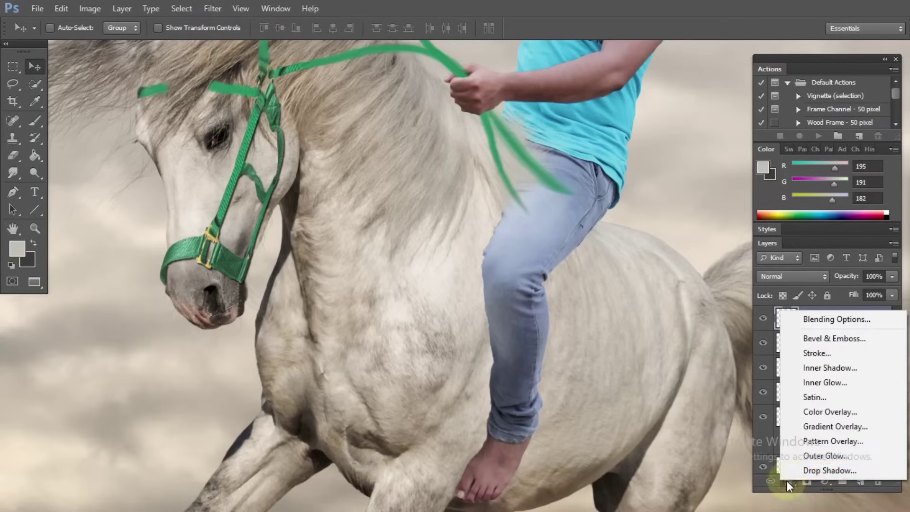
{"action": "left_click", "coordinate": [815, 469]}
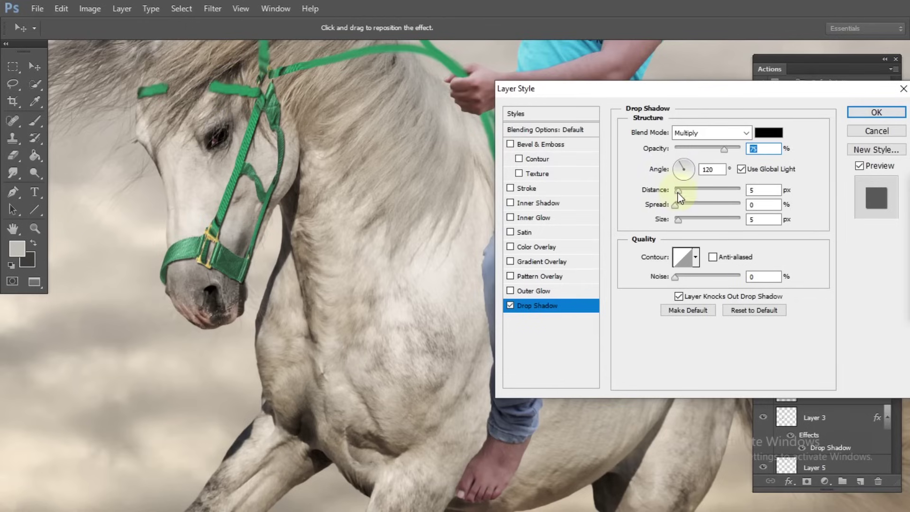
{"action": "left_click", "coordinate": [895, 116]}
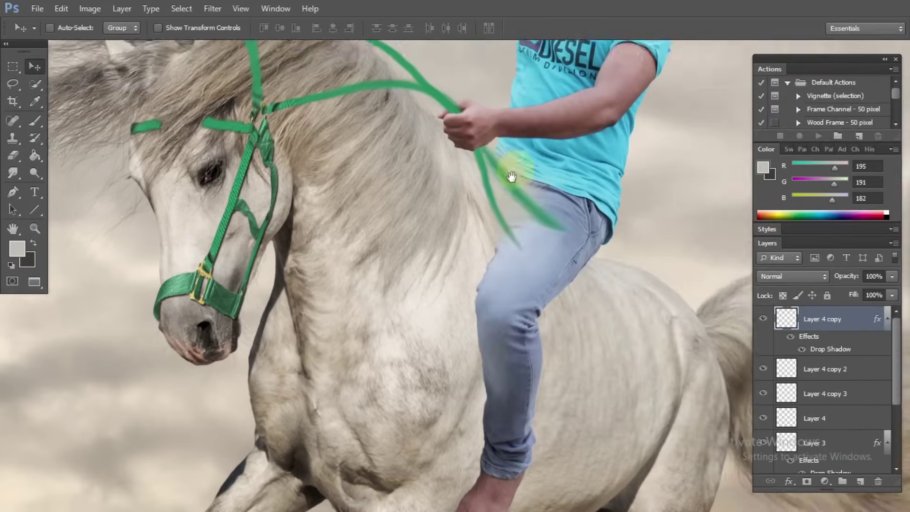
{"action": "right_click", "coordinate": [226, 150]}
{"action": "left_click", "coordinate": [256, 166]}
{"action": "left_click", "coordinate": [789, 481]}
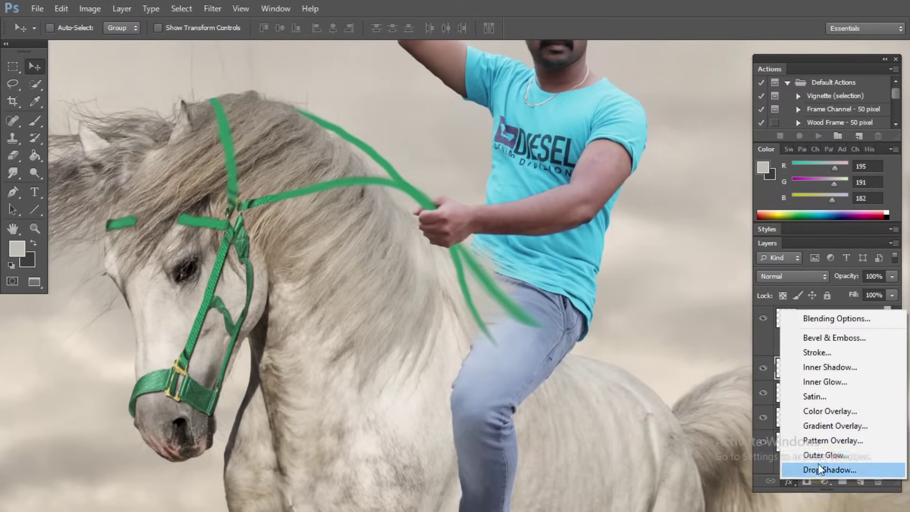
{"action": "left_click", "coordinate": [820, 468]}
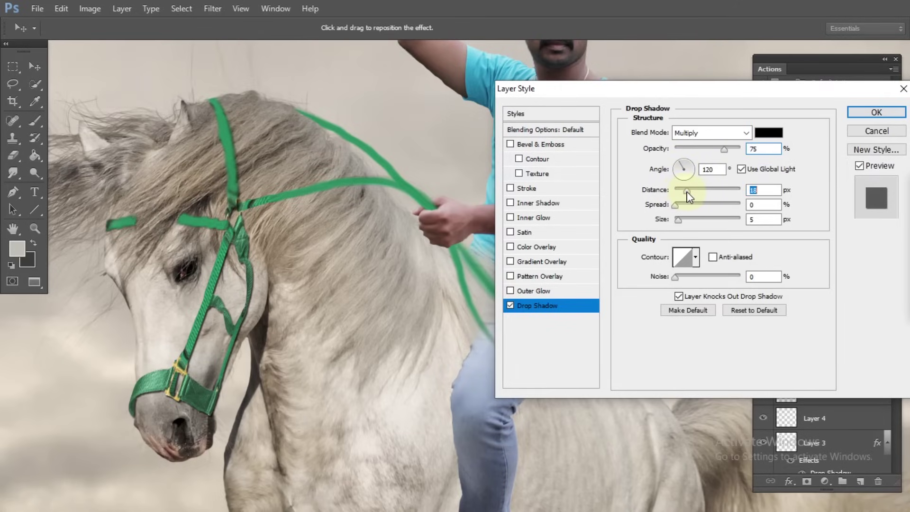
{"action": "left_click", "coordinate": [860, 114]}
- Add drop shadows to the Layer 4 copy 3 and Layer 4 strap layers
{"action": "right_click", "coordinate": [312, 189]}
{"action": "left_click", "coordinate": [327, 192]}
{"action": "left_click", "coordinate": [789, 481]}
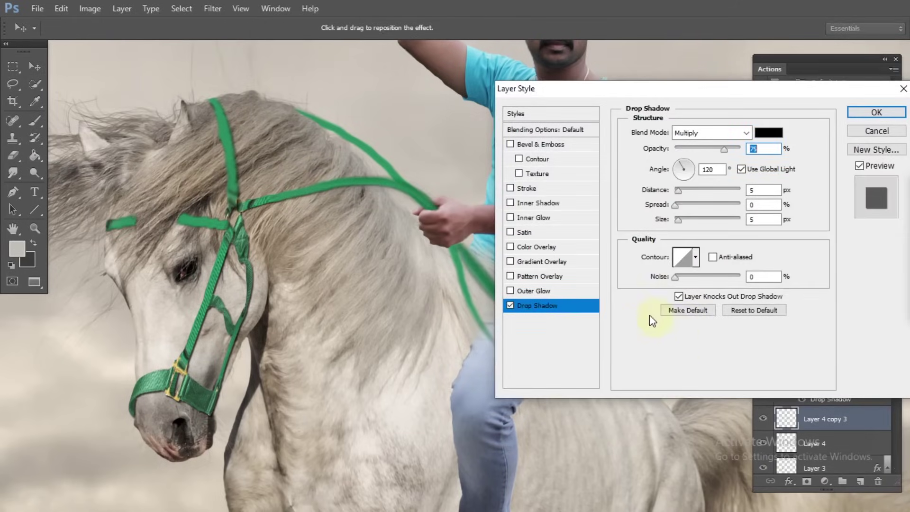
{"action": "left_click", "coordinate": [876, 113]}
{"action": "left_click", "coordinate": [834, 464]}
{"action": "left_click", "coordinate": [789, 481]}
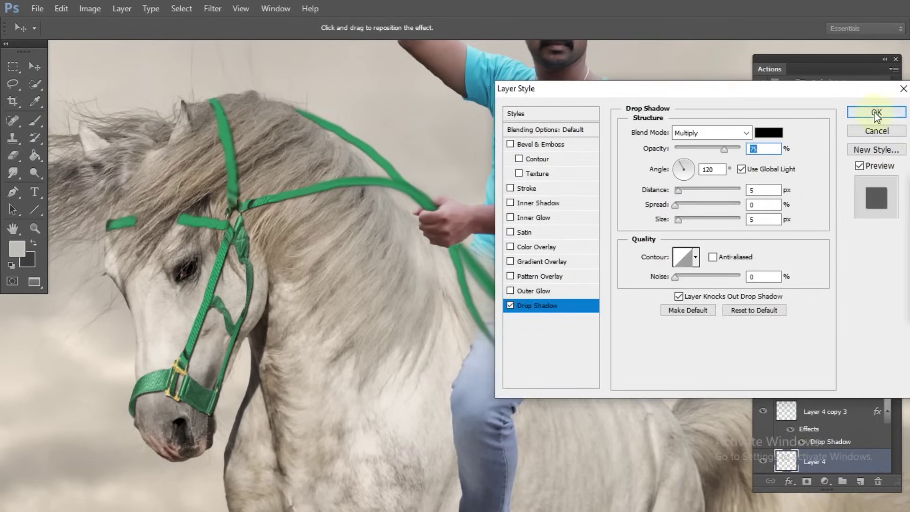
{"action": "left_click", "coordinate": [876, 112]}
- Open the watermarked cowboy hat photo as a separate document
{"action": "key", "text": "ctrl+minus"}
{"action": "key", "text": "ctrl+minus"}
{"action": "key", "text": "ctrl+minus"}
{"action": "key", "text": "ctrl+minus"}
{"action": "key", "text": "ctrl+plus"}
{"action": "key", "text": "ctrl+minus"}
{"action": "key", "text": "ctrl+plus"}
{"action": "key", "text": "ctrl+plus"}
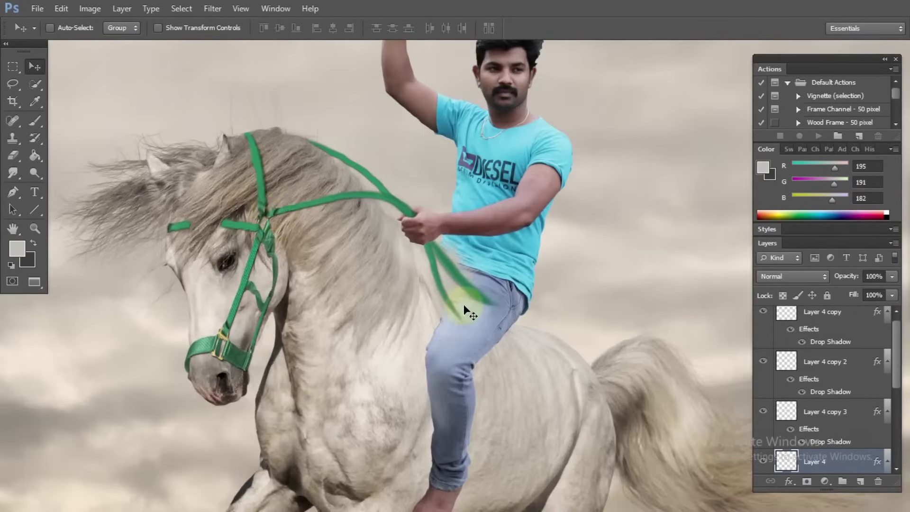
{"action": "scroll", "coordinate": [465, 308], "scroll_direction": "up", "scroll_amount": 2}
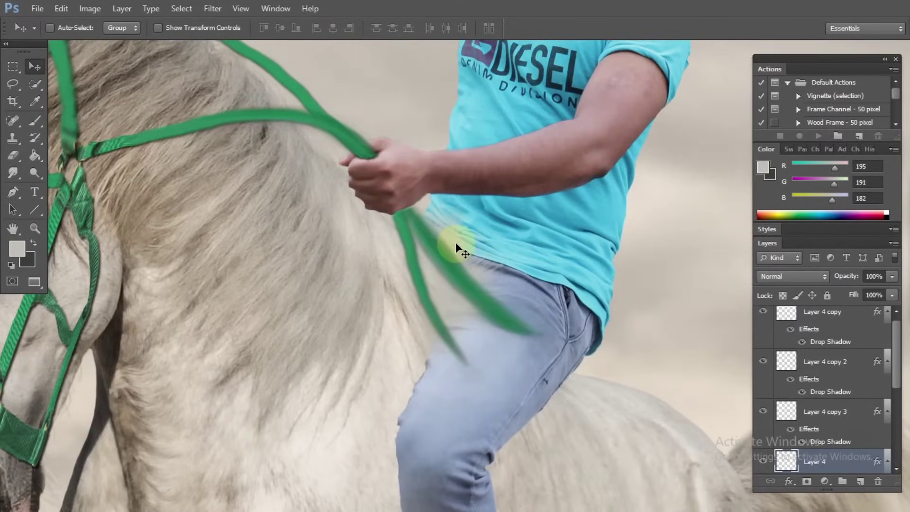
{"action": "scroll", "coordinate": [456, 242], "scroll_direction": "down", "scroll_amount": 3}
{"action": "scroll", "coordinate": [480, 249], "scroll_direction": "down", "scroll_amount": 2}
{"action": "scroll", "coordinate": [642, 323], "scroll_direction": "down", "scroll_amount": 1}
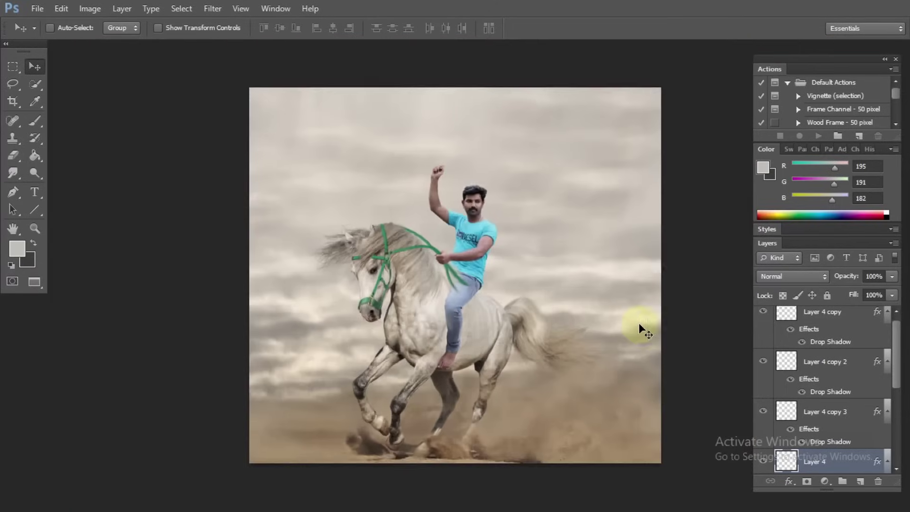
{"action": "key", "text": "ctrl+plus"}
{"action": "key", "text": "ctrl+plus"}
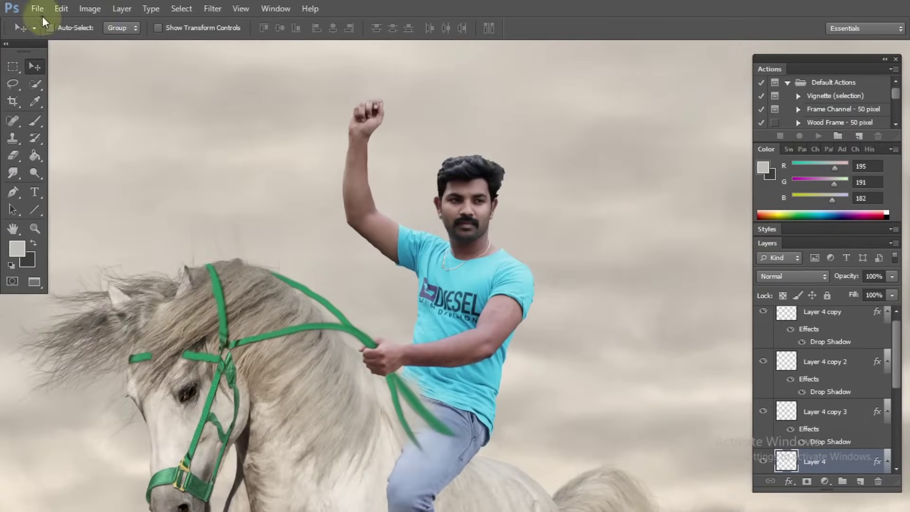
{"action": "left_click", "coordinate": [38, 9]}
{"action": "left_click", "coordinate": [49, 32]}
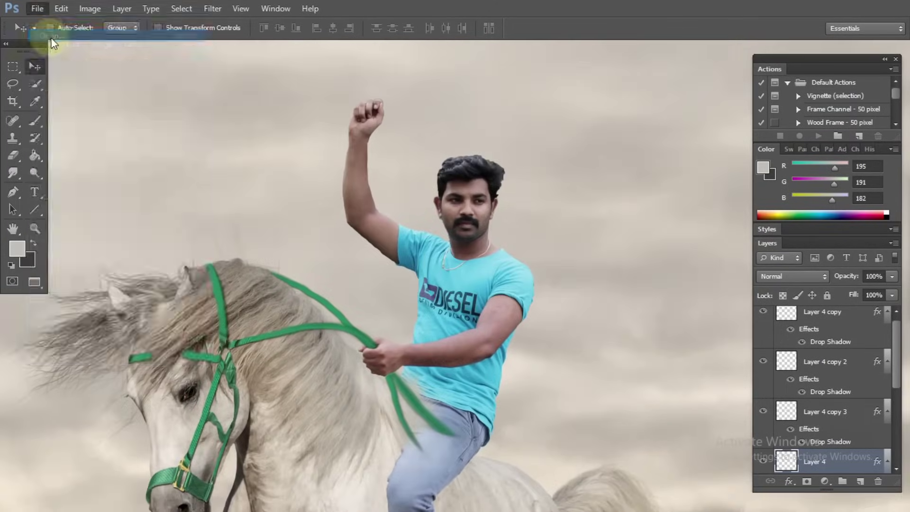
{"action": "double_click", "coordinate": [528, 84]}
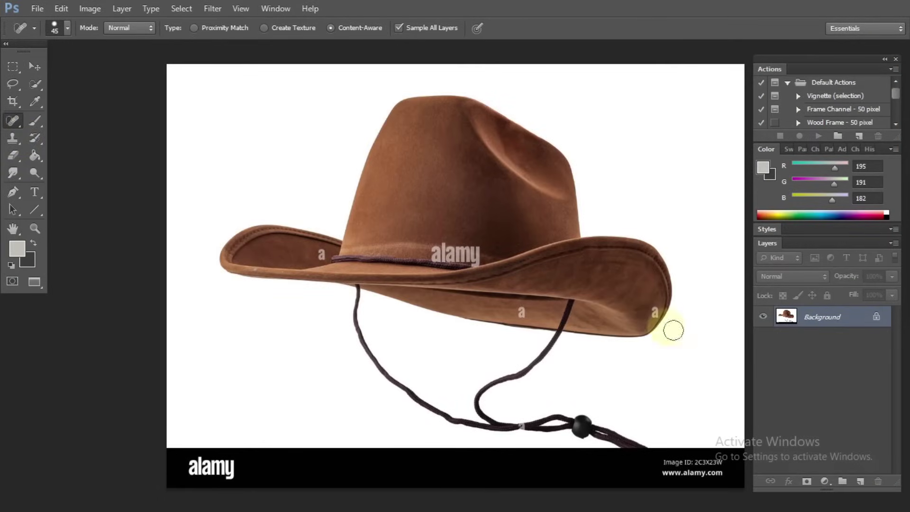
- Spot-heal the alamy watermarks off the hat brim and hat band
{"action": "left_click_drag", "start_coordinate": [655, 314], "coordinate": [652, 322]}
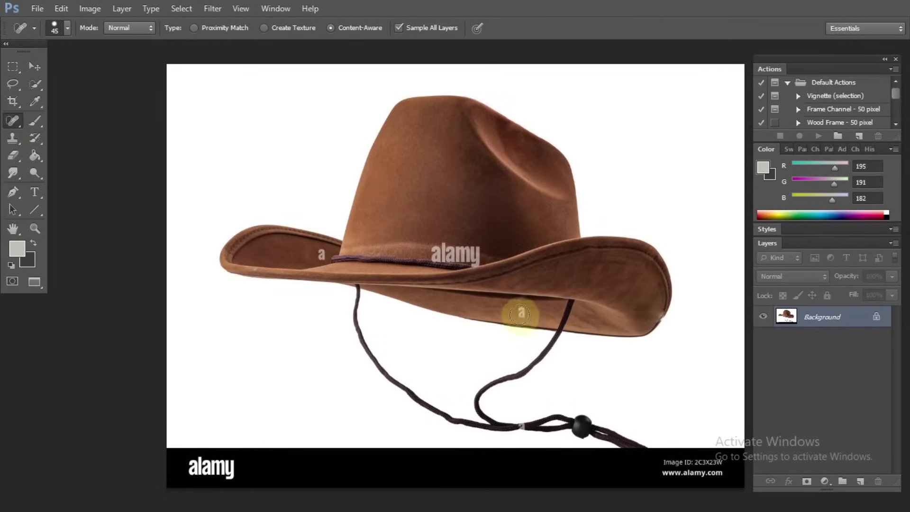
{"action": "left_click", "coordinate": [521, 314]}
{"action": "left_click_drag", "start_coordinate": [443, 252], "coordinate": [421, 266]}
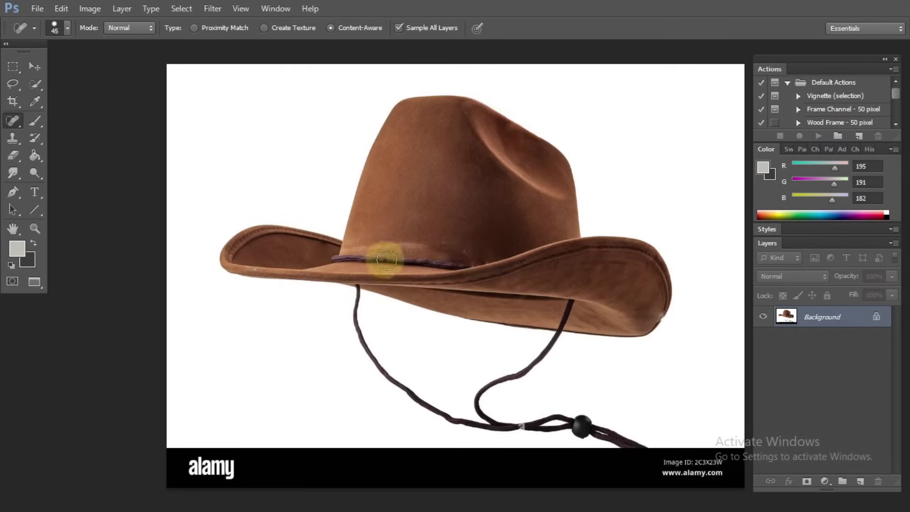
{"action": "left_click_drag", "start_coordinate": [427, 247], "coordinate": [467, 249]}
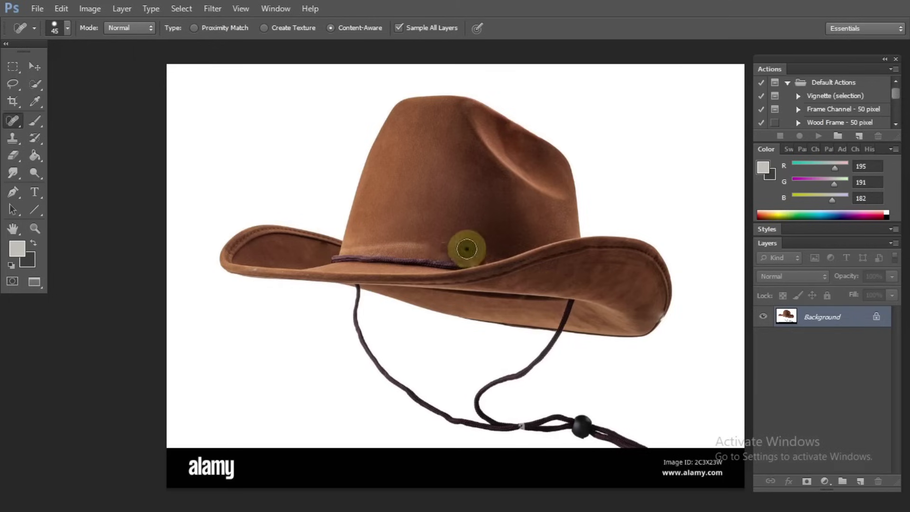
- Sample the white background, extend it with Select Similar, and invert to isolate the hat
{"action": "left_click", "coordinate": [16, 68]}
{"action": "left_click_drag", "start_coordinate": [219, 98], "coordinate": [260, 122]}
{"action": "left_click", "coordinate": [181, 8]}
{"action": "left_click", "coordinate": [216, 184]}
{"action": "key", "text": "f"}
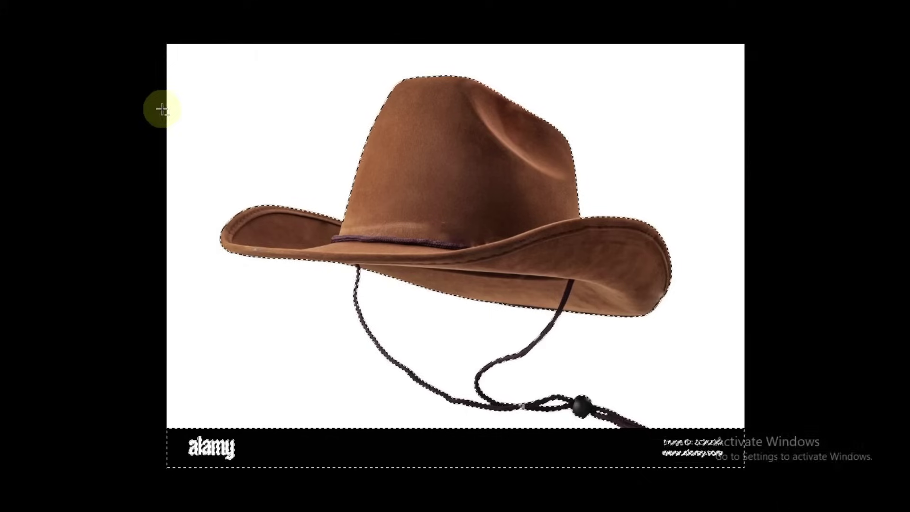
{"action": "key", "text": "f"}
{"action": "key", "text": "v"}
{"action": "key", "text": "ctrl+BackSpace"}
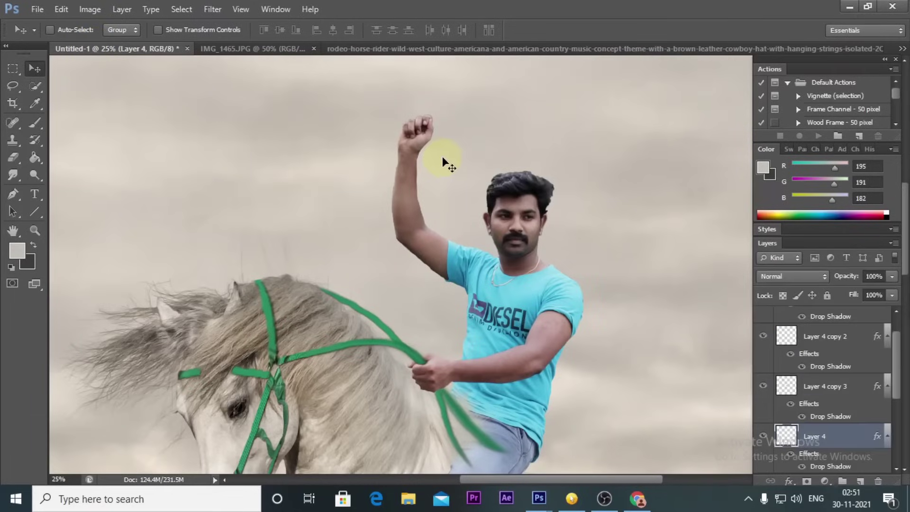
- Drag the hat into Untitled-1 and erase the watermark strip below it
{"action": "left_click_drag", "start_coordinate": [94, 46], "coordinate": [442, 159]}
{"action": "left_click", "coordinate": [13, 157]}
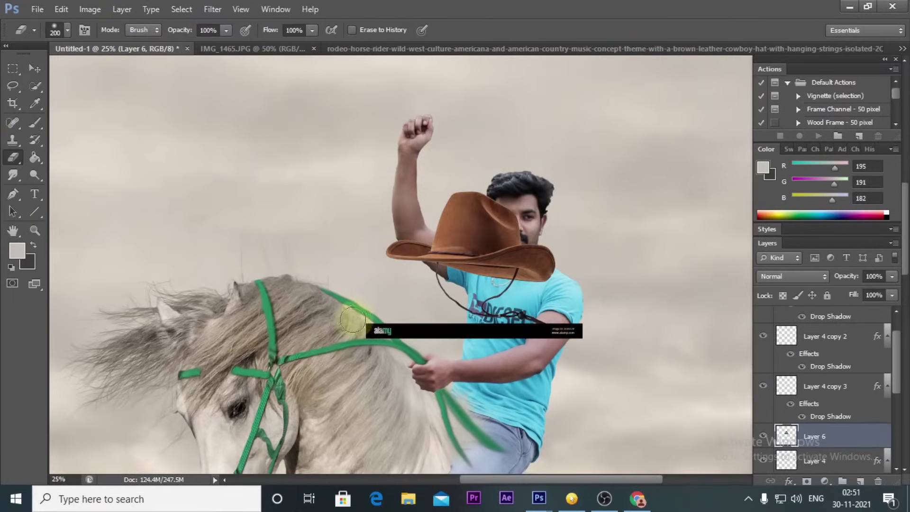
{"action": "left_click_drag", "start_coordinate": [337, 330], "coordinate": [594, 330]}
{"action": "right_click", "coordinate": [594, 329]}
{"action": "double_click", "coordinate": [555, 206]}
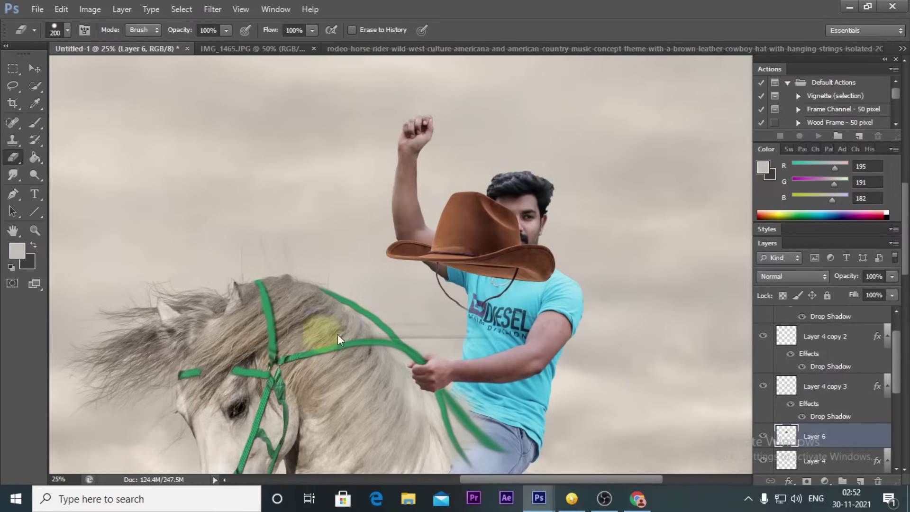
{"action": "right_click", "coordinate": [423, 194]}
{"action": "double_click", "coordinate": [444, 194]}
{"action": "left_click_drag", "start_coordinate": [351, 337], "coordinate": [437, 335]}
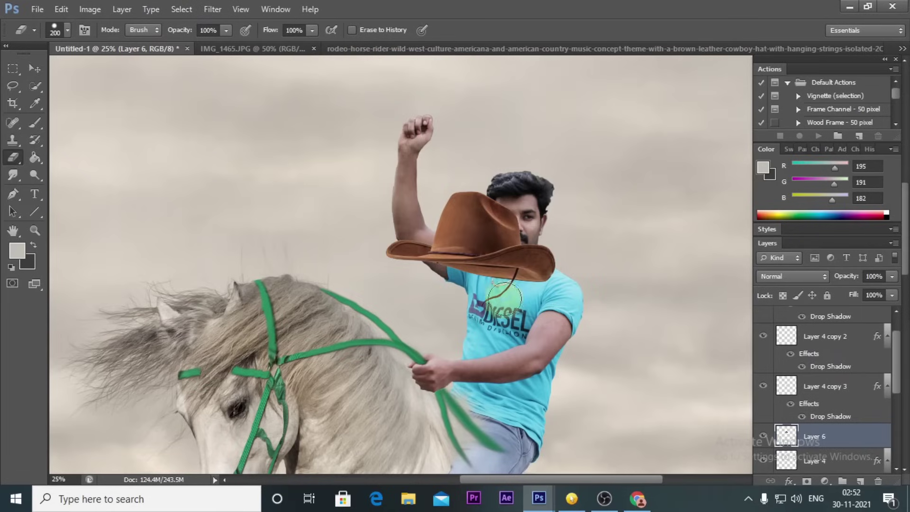
- Move the hat up and right, then erase the top of the rider's hair on Layer 2
{"action": "key", "text": "v"}
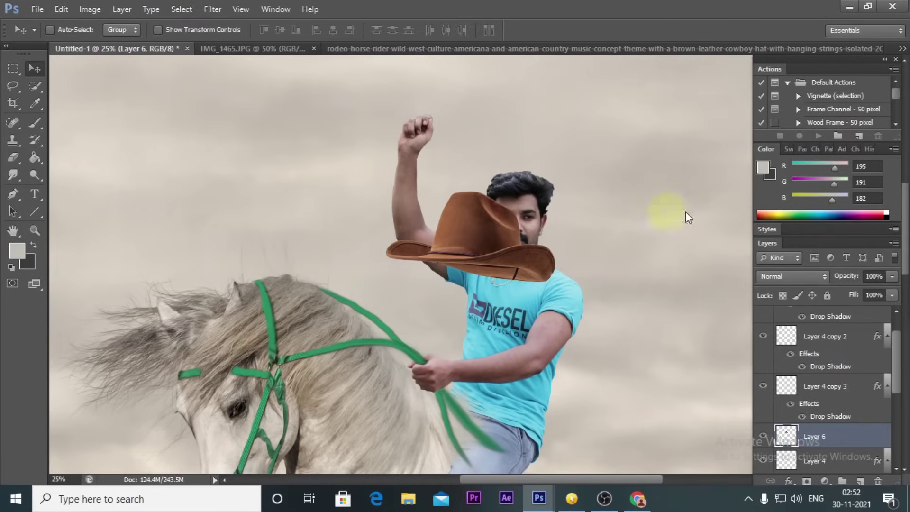
{"action": "left_click_drag", "start_coordinate": [499, 231], "coordinate": [665, 152]}
{"action": "key", "text": "ctrl+plus"}
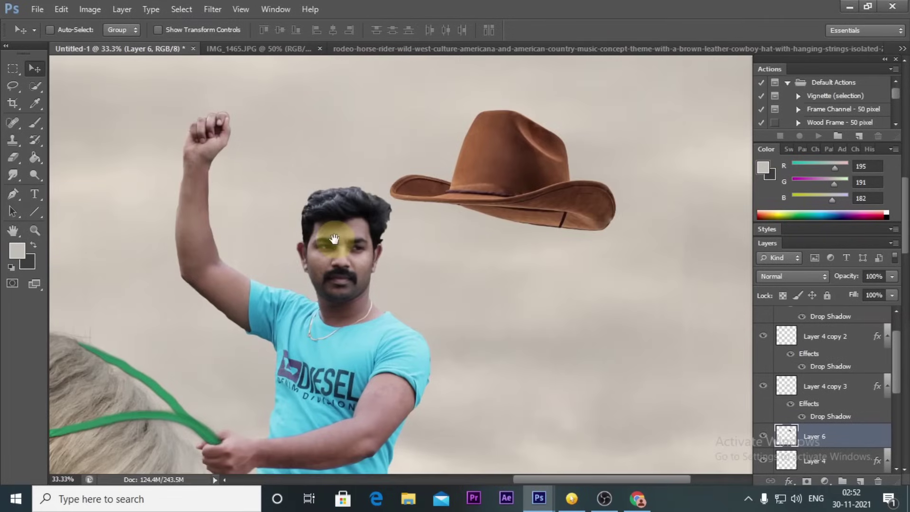
{"action": "left_click", "coordinate": [13, 157]}
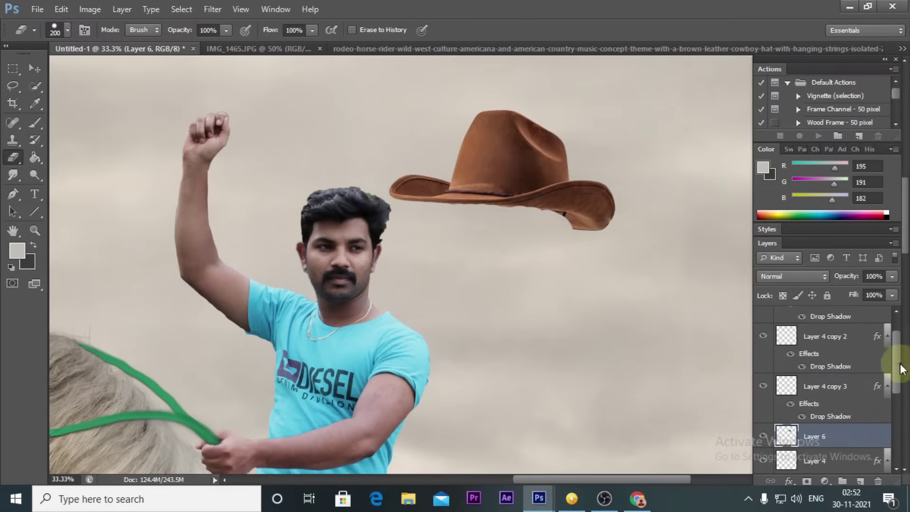
{"action": "scroll", "coordinate": [830, 427], "scroll_direction": "down", "scroll_amount": 5}
{"action": "left_click", "coordinate": [815, 462]}
{"action": "left_click_drag", "start_coordinate": [416, 220], "coordinate": [320, 183]}
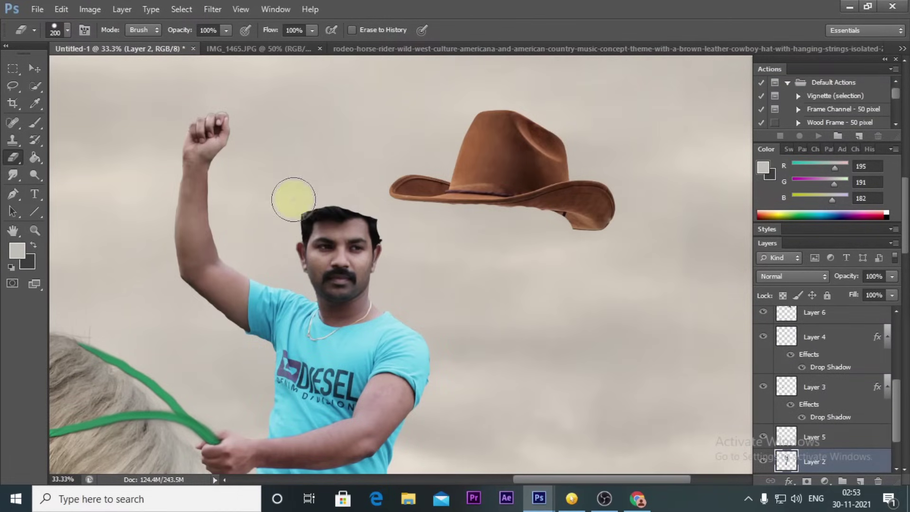
- Place Layer 6's hat on the rider's head, scaled to about 65% and slightly tilted
{"action": "left_click", "coordinate": [31, 72]}
{"action": "right_click", "coordinate": [517, 162]}
{"action": "left_click", "coordinate": [549, 173]}
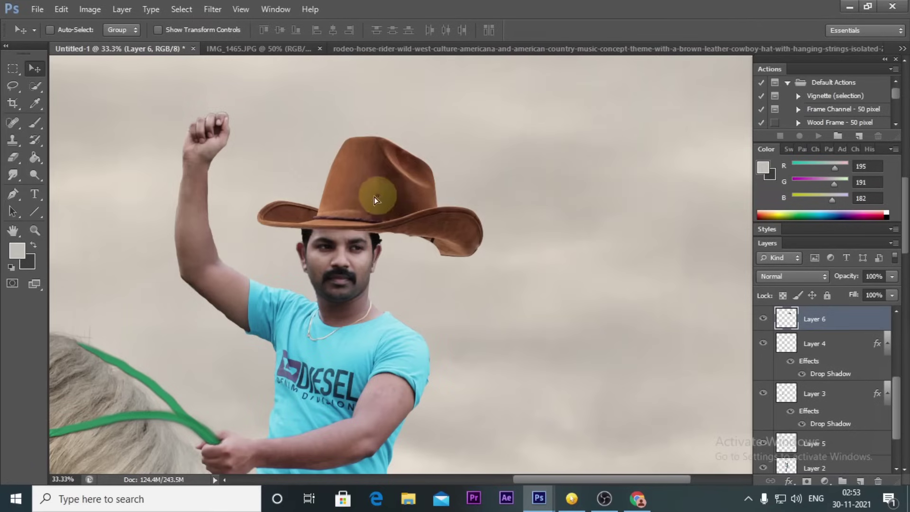
{"action": "left_click_drag", "start_coordinate": [520, 169], "coordinate": [333, 198]}
{"action": "key", "text": "ctrl+t"}
{"action": "mouse_move", "coordinate": [430, 258]}
{"action": "left_mouse_down"}
{"action": "mouse_move", "coordinate": [323, 203]}
{"action": "mouse_move", "coordinate": [371, 228]}
{"action": "left_mouse_up"}
{"action": "left_click_drag", "start_coordinate": [392, 187], "coordinate": [408, 167]}
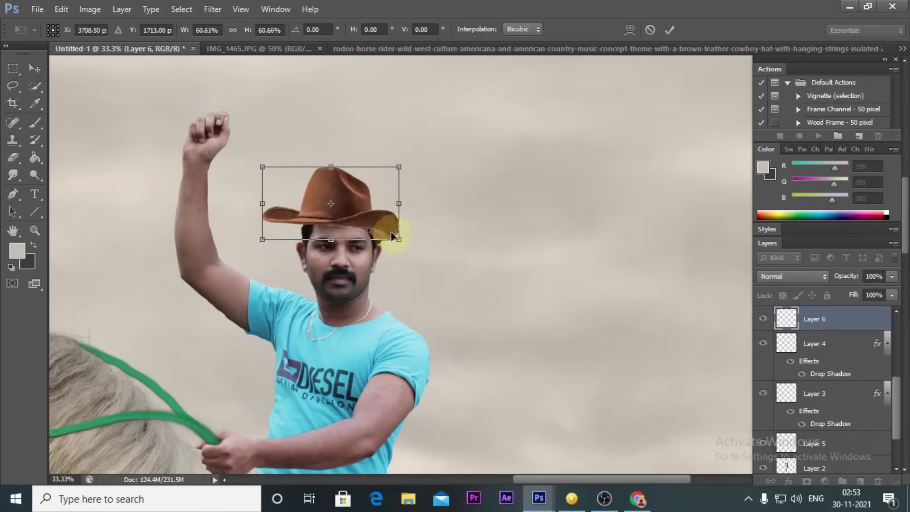
{"action": "left_click_drag", "start_coordinate": [429, 240], "coordinate": [408, 238]}
{"action": "key", "text": "Return"}
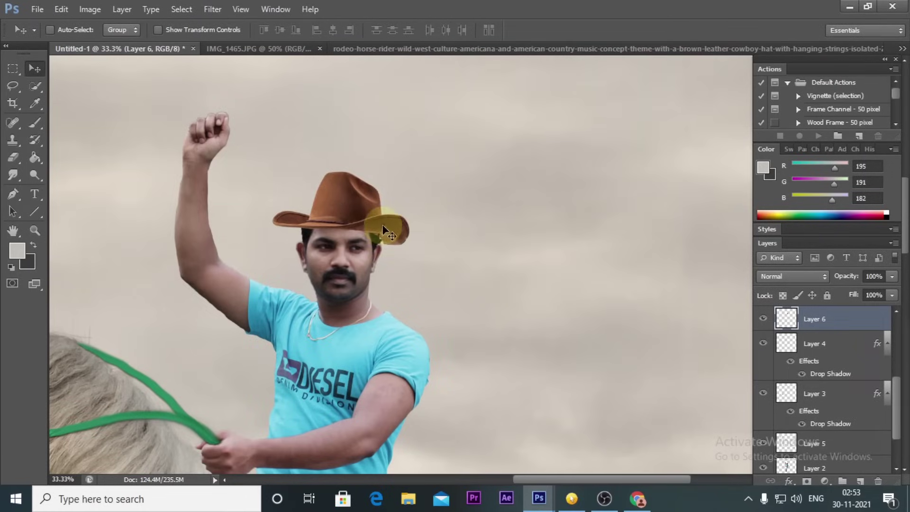
{"action": "key", "text": "shift+Left"}
{"action": "key", "text": "shift+Left"}
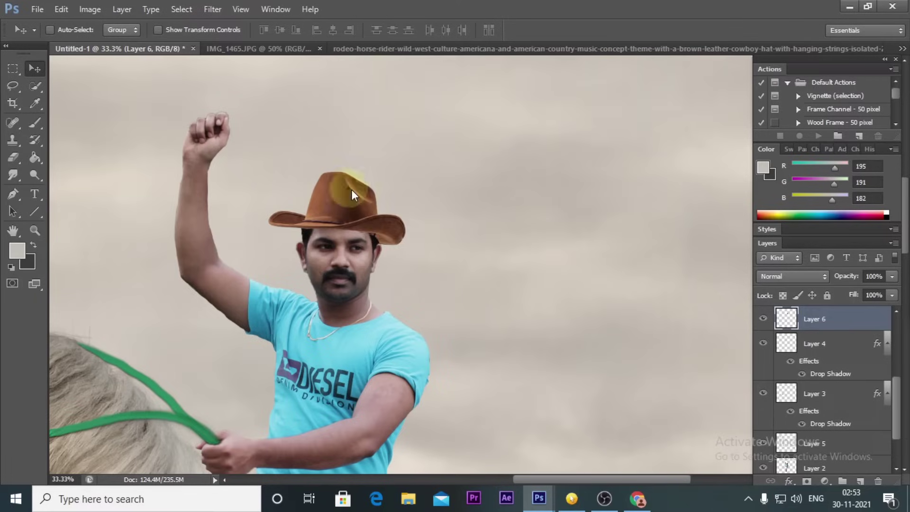
- Shorten the hat's height to 90% with Free Transform
{"action": "key", "text": "ctrl+t"}
{"action": "left_click_drag", "start_coordinate": [335, 172], "coordinate": [336, 177]}
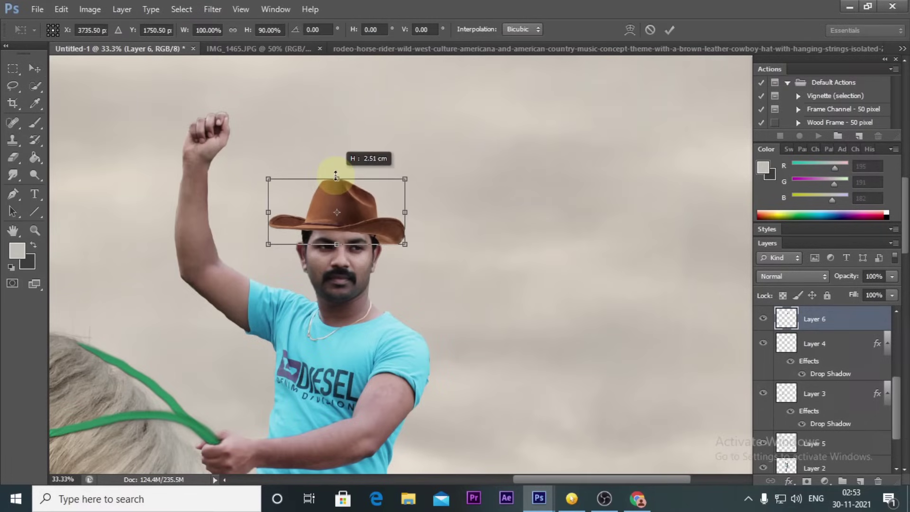
{"action": "key", "text": "Return"}
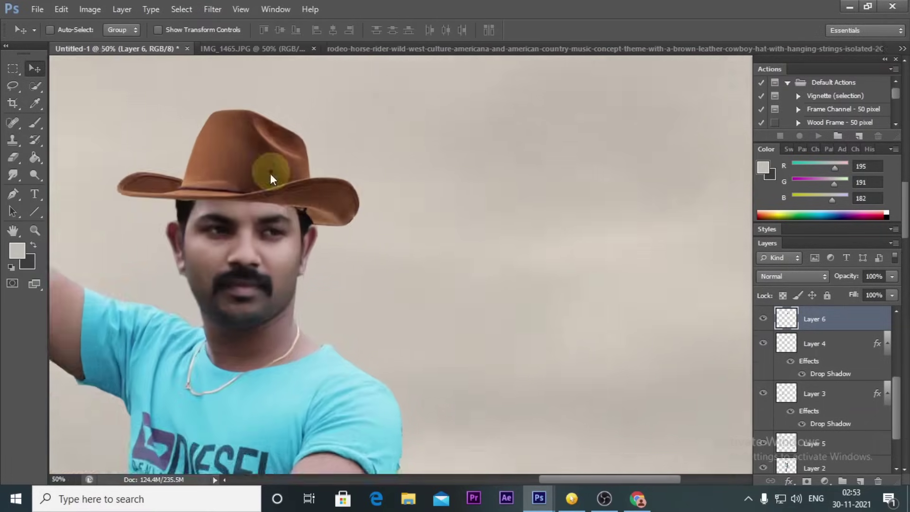
{"action": "scroll", "coordinate": [278, 173], "scroll_direction": "up", "scroll_amount": 5}
{"action": "left_click", "coordinate": [14, 125]}
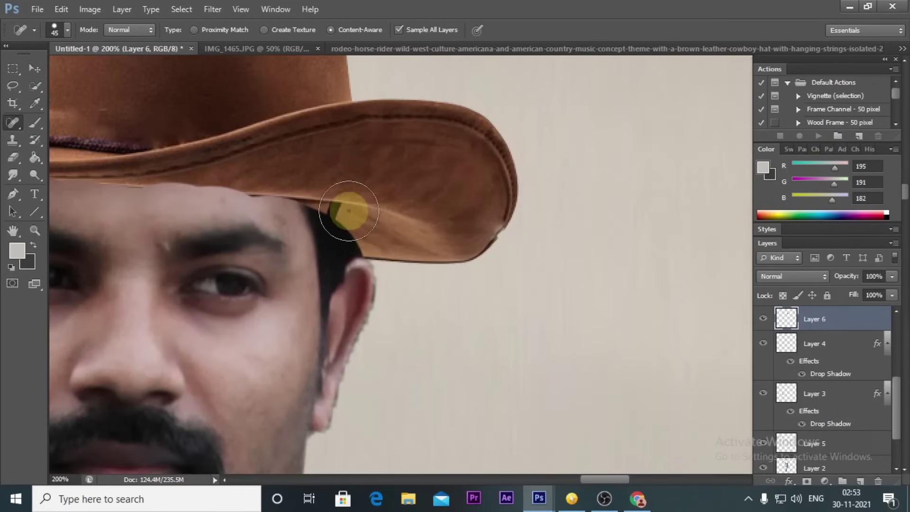
- Spot-heal the dark spot at the hat brim's edge, undoing the last heal
{"action": "left_click", "coordinate": [332, 211]}
{"action": "key", "text": "bracketright"}
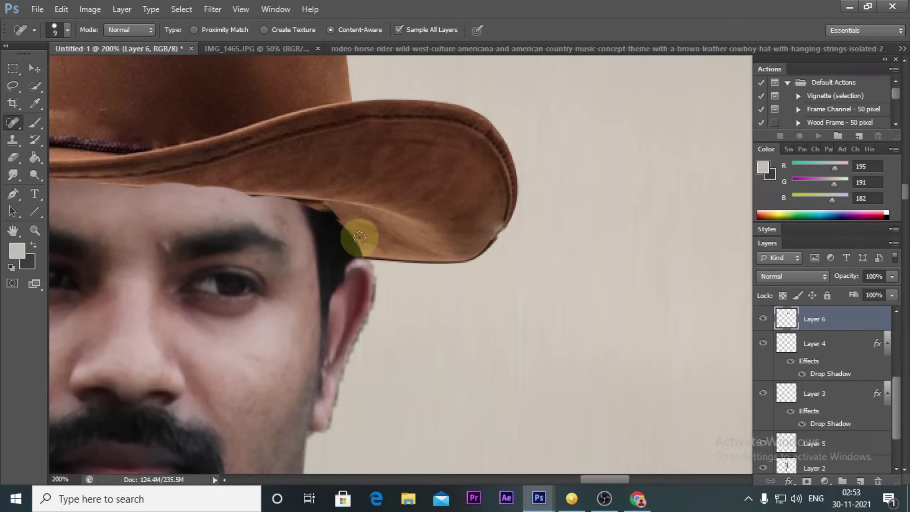
{"action": "key", "text": "ctrl+z"}
{"action": "scroll", "coordinate": [280, 249], "scroll_direction": "down", "scroll_amount": 4}
{"action": "scroll", "coordinate": [658, 248], "scroll_direction": "down", "scroll_amount": 1}
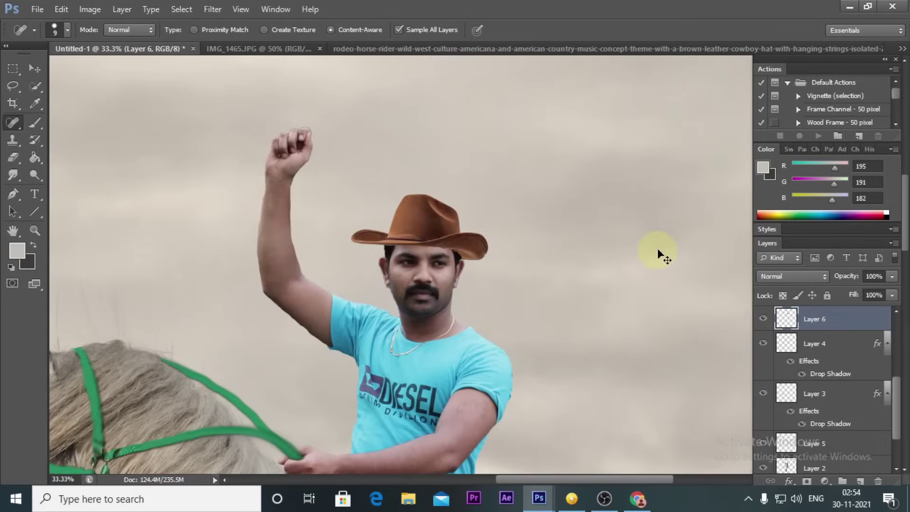
{"action": "scroll", "coordinate": [658, 249], "scroll_direction": "down", "scroll_amount": 1}
{"action": "scroll", "coordinate": [659, 256], "scroll_direction": "down", "scroll_amount": 1}
{"action": "scroll", "coordinate": [574, 152], "scroll_direction": "up", "scroll_amount": 1}
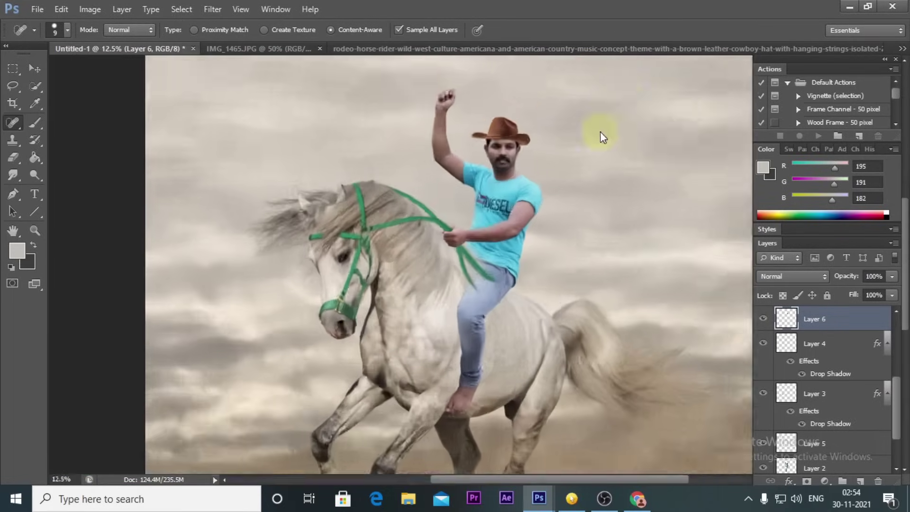
- Open the cowboy rope image file
{"action": "scroll", "coordinate": [602, 136], "scroll_direction": "up", "scroll_amount": 1}
{"action": "scroll", "coordinate": [435, 400], "scroll_direction": "up", "scroll_amount": 2}
{"action": "scroll", "coordinate": [435, 400], "scroll_direction": "up", "scroll_amount": 1}
{"action": "scroll", "coordinate": [304, 306], "scroll_direction": "up", "scroll_amount": 1}
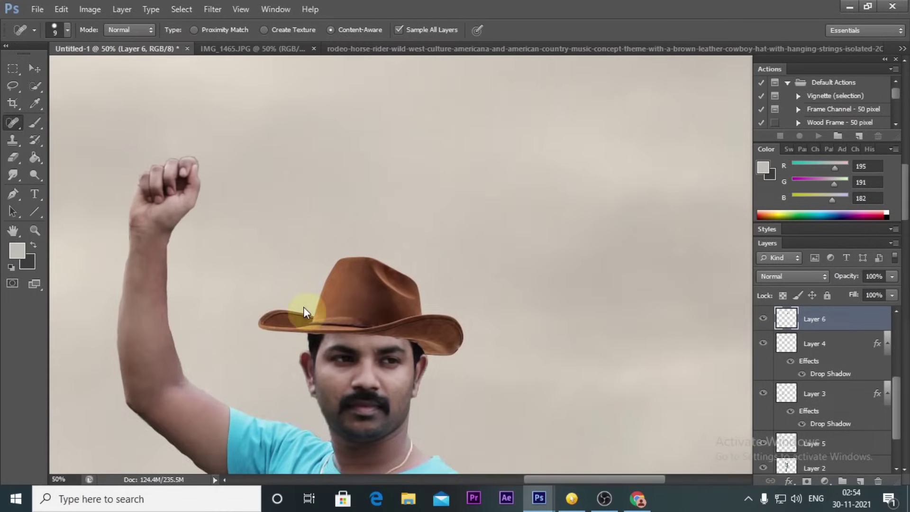
{"action": "scroll", "coordinate": [388, 315], "scroll_direction": "up", "scroll_amount": 1}
{"action": "scroll", "coordinate": [344, 361], "scroll_direction": "up", "scroll_amount": 2}
{"action": "left_click", "coordinate": [38, 9]}
{"action": "left_click", "coordinate": [28, 32]}
{"action": "left_click", "coordinate": [252, 101]}
{"action": "left_click", "coordinate": [866, 417]}
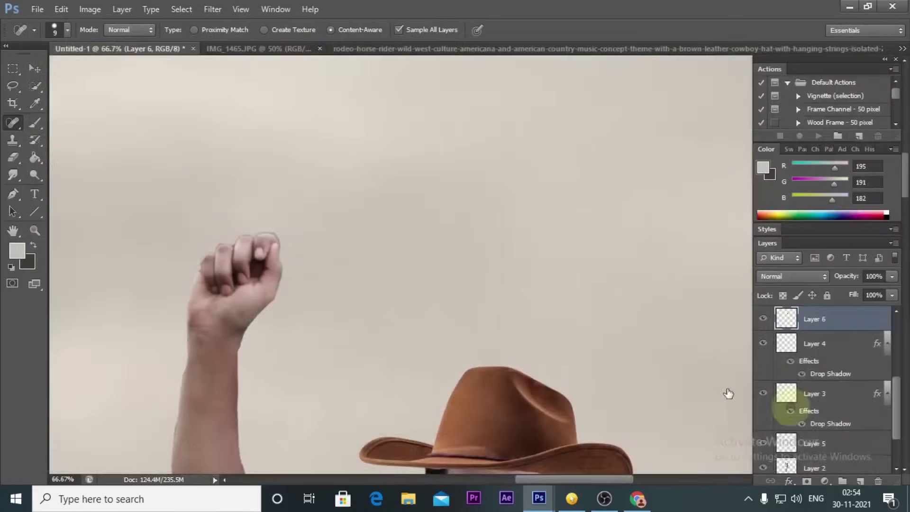
- Select the whole rope with Select Similar, cut it, and paste it into Untitled-1
{"action": "left_click", "coordinate": [13, 69]}
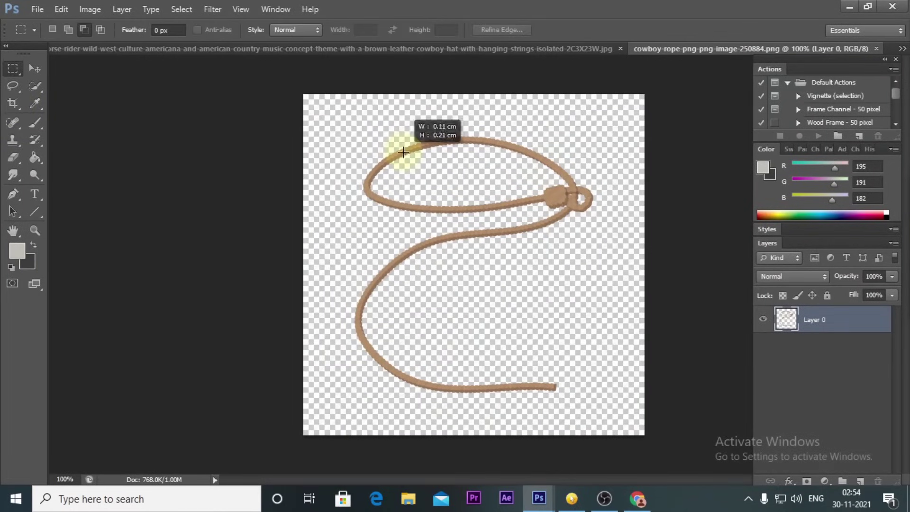
{"action": "left_click_drag", "start_coordinate": [404, 152], "coordinate": [404, 153]}
{"action": "left_click", "coordinate": [223, 9]}
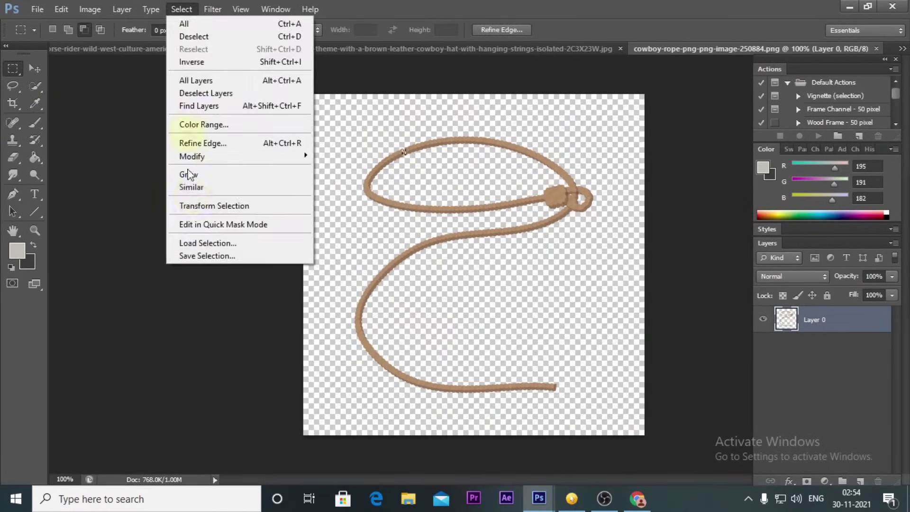
{"action": "left_click", "coordinate": [195, 188]}
{"action": "key", "text": "ctrl+x"}
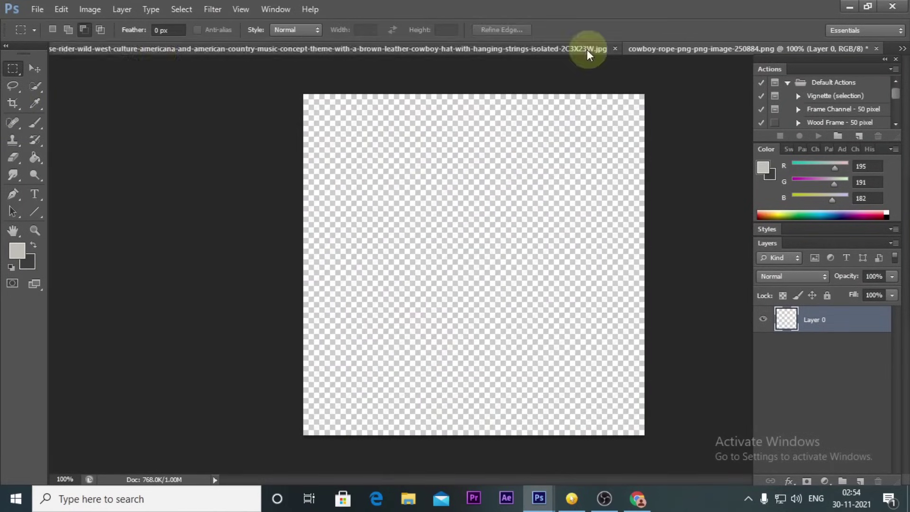
{"action": "left_click_drag", "start_coordinate": [587, 49], "coordinate": [454, 58]}
{"action": "left_click", "coordinate": [577, 73]}
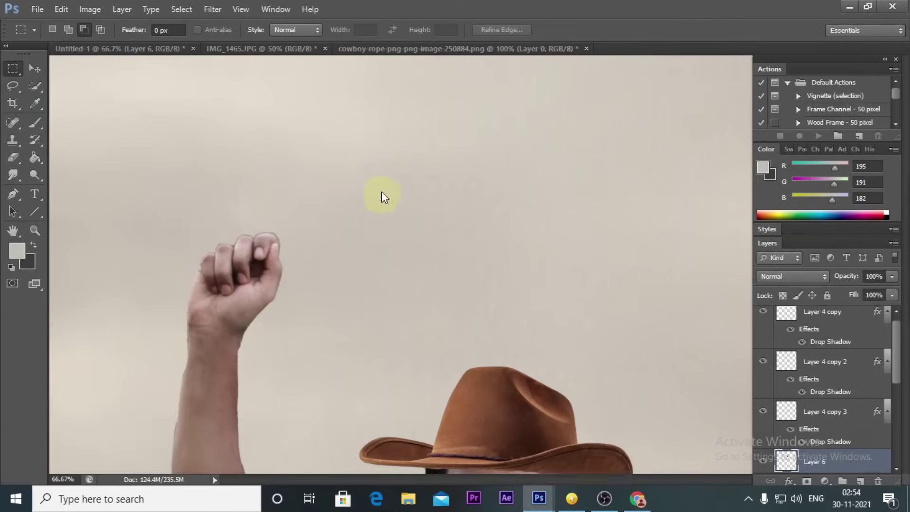
{"action": "key", "text": "ctrl+v"}
- Scale the pasted rope to roughly three times its size and move it onto the raised hand
{"action": "key", "text": "ctrl+minus"}
{"action": "key", "text": "ctrl+minus"}
{"action": "key", "text": "ctrl+minus"}
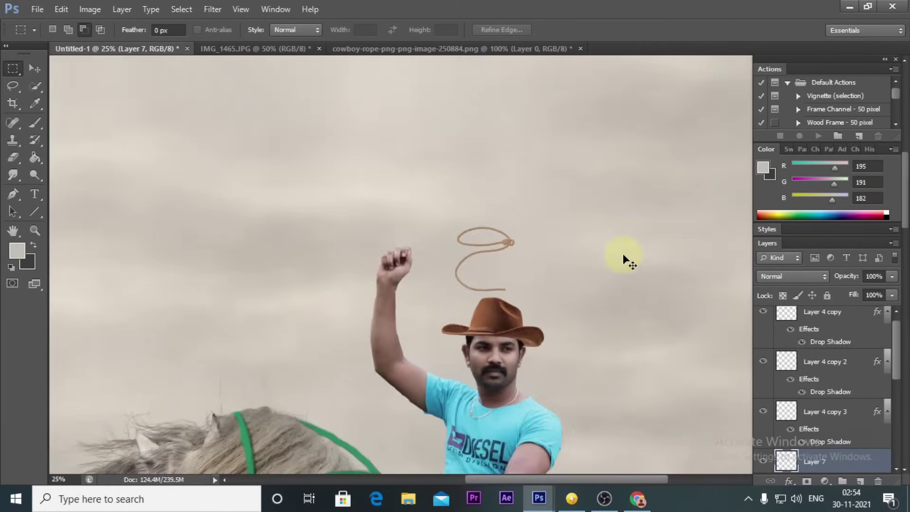
{"action": "key", "text": "ctrl+minus"}
{"action": "key", "text": "ctrl+minus"}
{"action": "key", "text": "ctrl+t"}
{"action": "left_click_drag", "start_coordinate": [504, 240], "coordinate": [563, 174]}
{"action": "left_click_drag", "start_coordinate": [551, 216], "coordinate": [447, 268]}
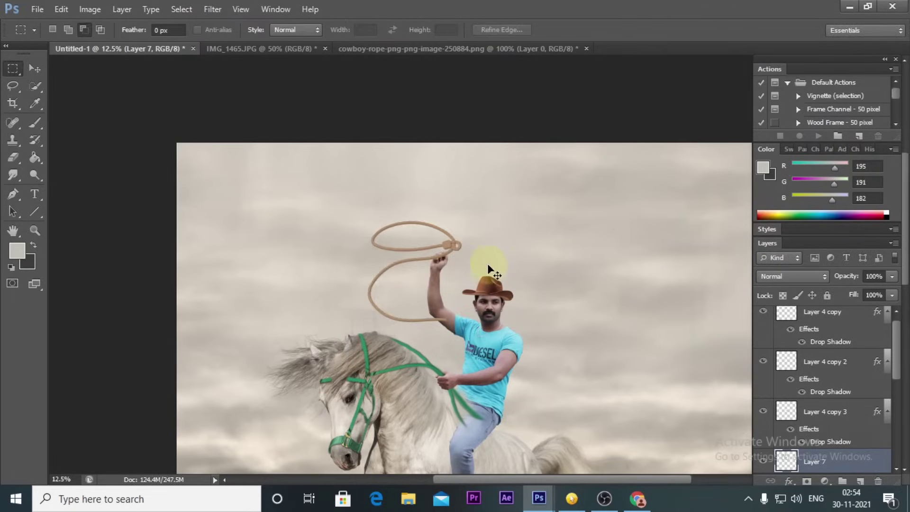
- Shrink the rope to about 88% and align its knot with the fist
{"action": "scroll", "coordinate": [421, 203], "scroll_direction": "up", "scroll_amount": 2}
{"action": "scroll", "coordinate": [421, 217], "scroll_direction": "up", "scroll_amount": 2}
{"action": "left_click_drag", "start_coordinate": [446, 77], "coordinate": [423, 96]}
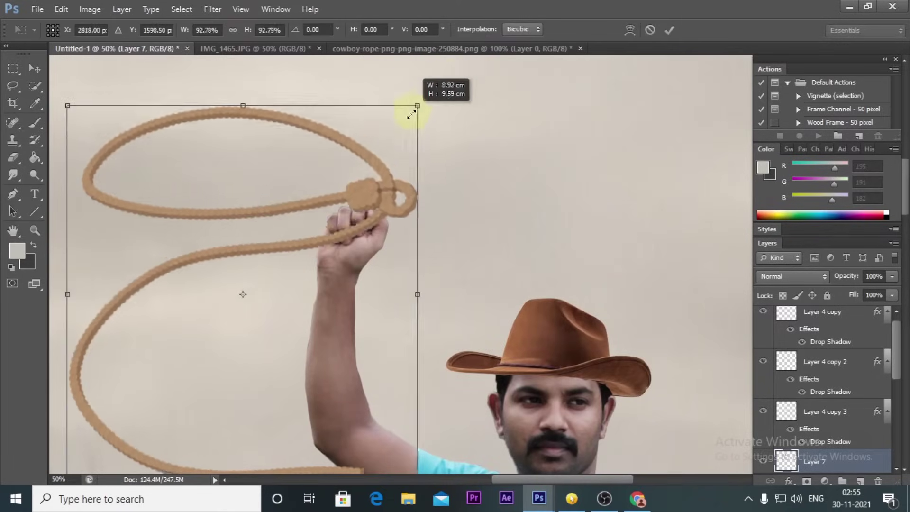
{"action": "left_click_drag", "start_coordinate": [385, 167], "coordinate": [379, 170]}
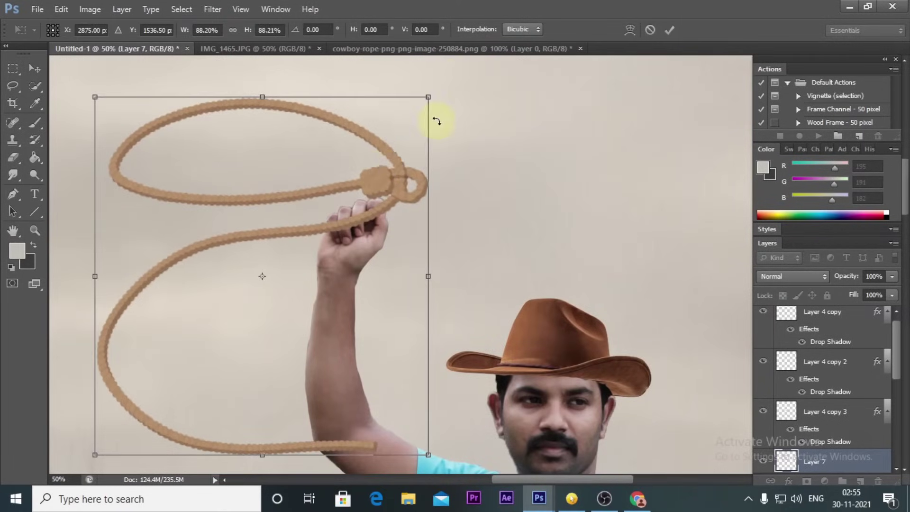
{"action": "scroll", "coordinate": [329, 163], "scroll_direction": "up", "scroll_amount": 2}
{"action": "scroll", "coordinate": [465, 192], "scroll_direction": "down", "scroll_amount": 3}
{"action": "scroll", "coordinate": [465, 192], "scroll_direction": "down", "scroll_amount": 5}
{"action": "scroll", "coordinate": [590, 218], "scroll_direction": "up", "scroll_amount": 1}
{"action": "key", "text": "Return"}
- Pan the view to bring the lasso and raised fist into view
{"action": "scroll", "coordinate": [474, 285], "scroll_direction": "up", "scroll_amount": 4}
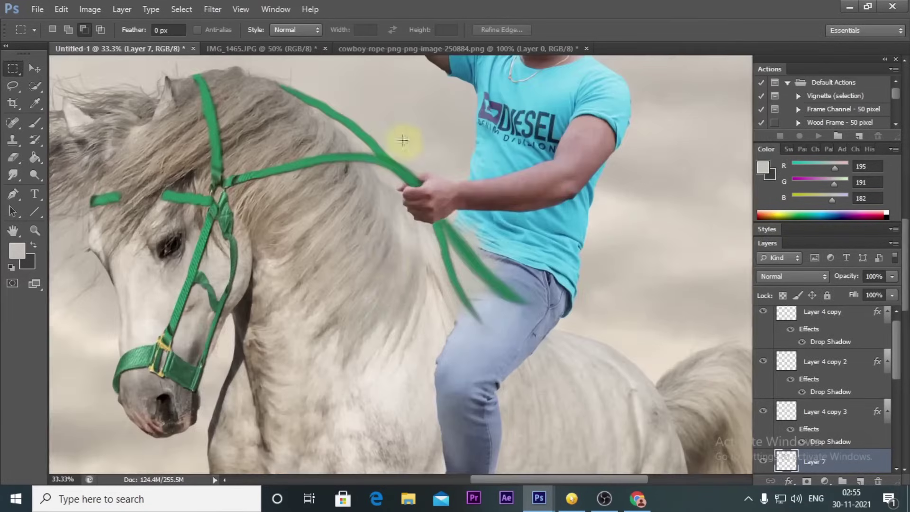
{"action": "left_click_drag", "start_coordinate": [396, 162], "coordinate": [346, 437]}
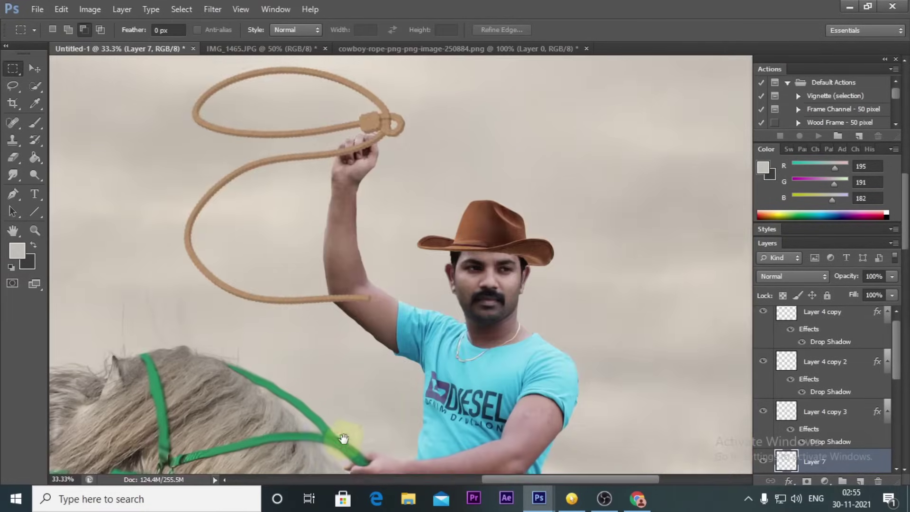
{"action": "scroll", "coordinate": [289, 187], "scroll_direction": "up", "scroll_amount": 2}
{"action": "left_click_drag", "start_coordinate": [289, 187], "coordinate": [184, 301]}
{"action": "left_click", "coordinate": [13, 157]}
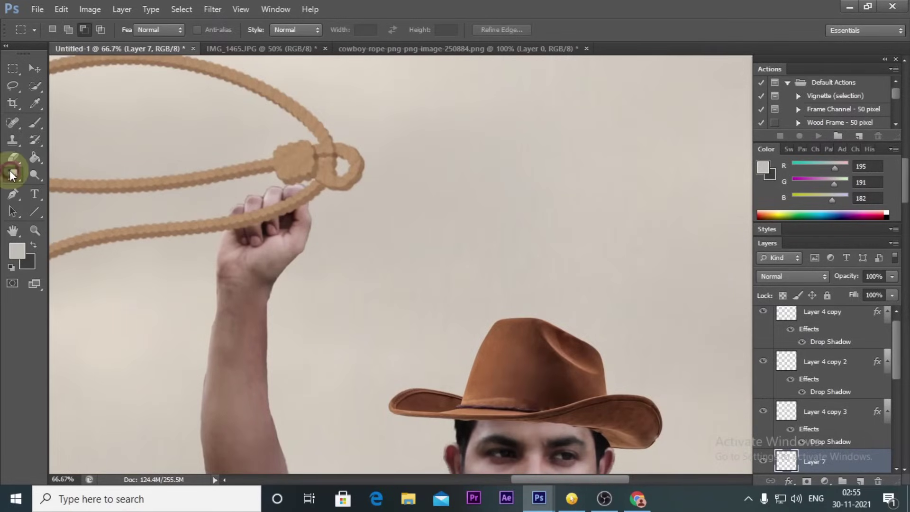
- Erase the rope over the fist and fingers with the eraser shrunk to size 25
{"action": "left_click", "coordinate": [261, 231]}
{"action": "key", "text": "bracketleft"}
{"action": "key", "text": "bracketleft"}
{"action": "key", "text": "bracketleft"}
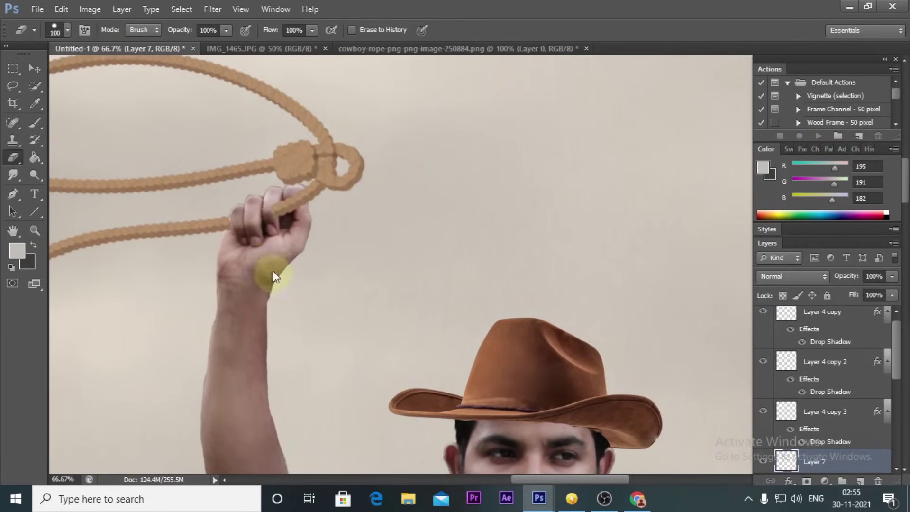
{"action": "left_click_drag", "start_coordinate": [254, 210], "coordinate": [302, 222]}
{"action": "scroll", "coordinate": [254, 214], "scroll_direction": "up", "scroll_amount": 1}
{"action": "scroll", "coordinate": [504, 356], "scroll_direction": "up", "scroll_amount": 1}
{"action": "key", "text": "bracketleft"}
{"action": "key", "text": "bracketleft"}
{"action": "key", "text": "bracketleft"}
{"action": "left_click", "coordinate": [296, 218]}
{"action": "left_click_drag", "start_coordinate": [295, 218], "coordinate": [294, 226]}
{"action": "left_click_drag", "start_coordinate": [335, 257], "coordinate": [296, 232]}
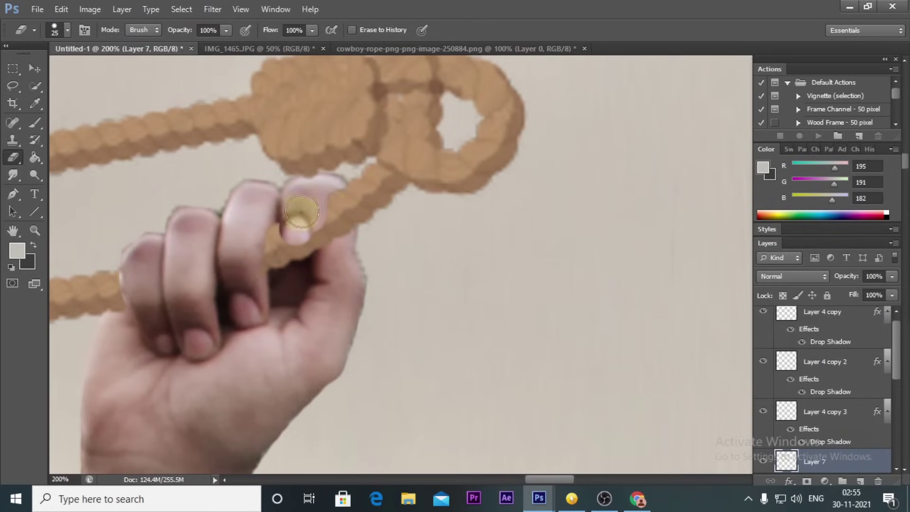
{"action": "mouse_move", "coordinate": [291, 238]}
{"action": "left_mouse_down"}
{"action": "mouse_move", "coordinate": [285, 224]}
{"action": "mouse_move", "coordinate": [254, 238]}
{"action": "mouse_move", "coordinate": [248, 271]}
{"action": "left_mouse_up"}
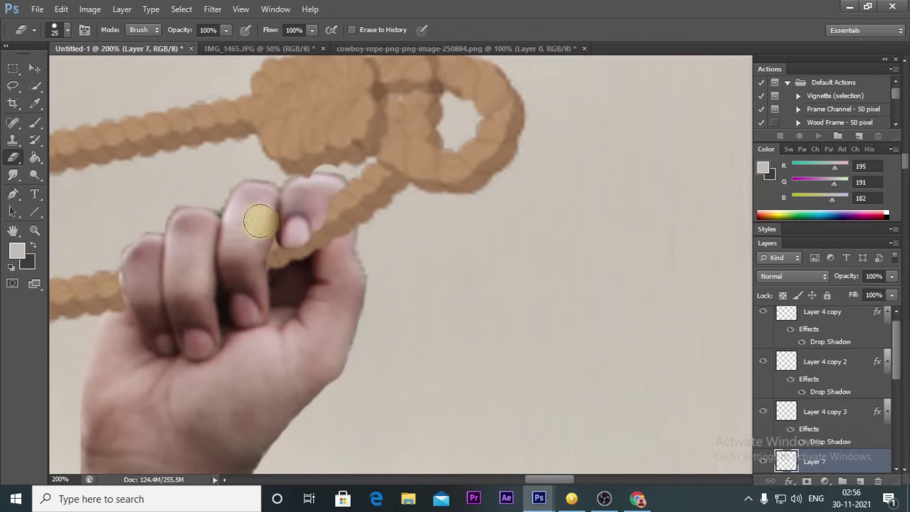
- Erase the rope end lying across the rider's upper arm
{"action": "key", "text": "ctrl+minus"}
{"action": "key", "text": "ctrl+minus"}
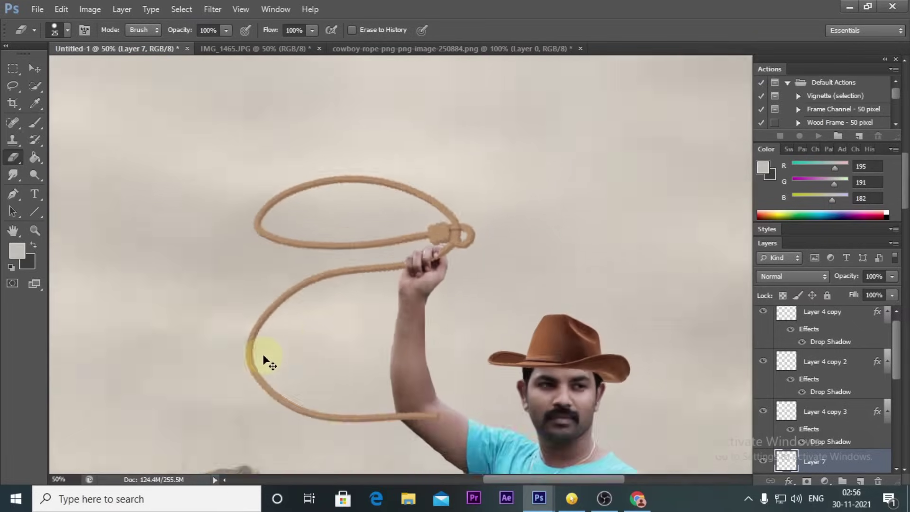
{"action": "scroll", "coordinate": [263, 354], "scroll_direction": "down", "scroll_amount": 2}
{"action": "scroll", "coordinate": [450, 223], "scroll_direction": "up", "scroll_amount": 2}
{"action": "scroll", "coordinate": [319, 350], "scroll_direction": "up", "scroll_amount": 1}
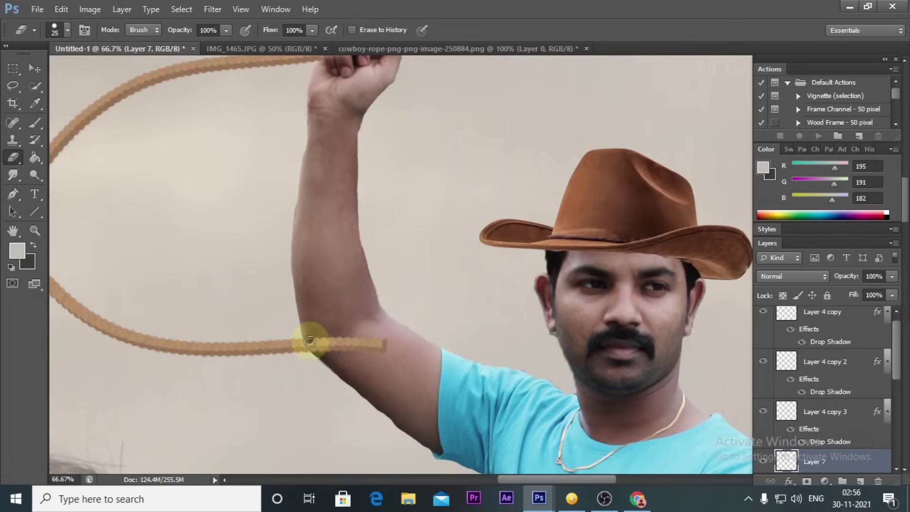
{"action": "scroll", "coordinate": [370, 237], "scroll_direction": "up", "scroll_amount": 2}
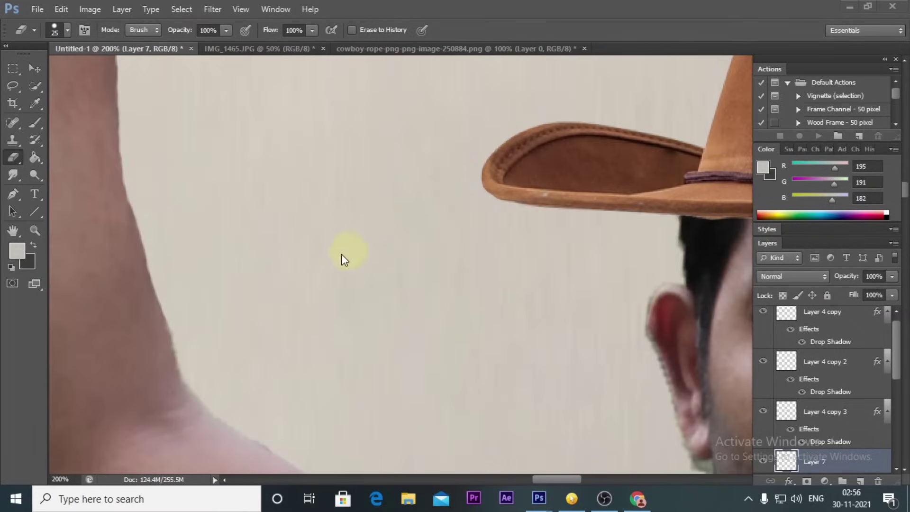
{"action": "left_click_drag", "start_coordinate": [244, 357], "coordinate": [428, 122]}
{"action": "mouse_move", "coordinate": [156, 242]}
{"action": "left_mouse_down"}
{"action": "mouse_move", "coordinate": [179, 270]}
{"action": "mouse_move", "coordinate": [250, 234]}
{"action": "mouse_move", "coordinate": [377, 248]}
{"action": "left_mouse_up"}
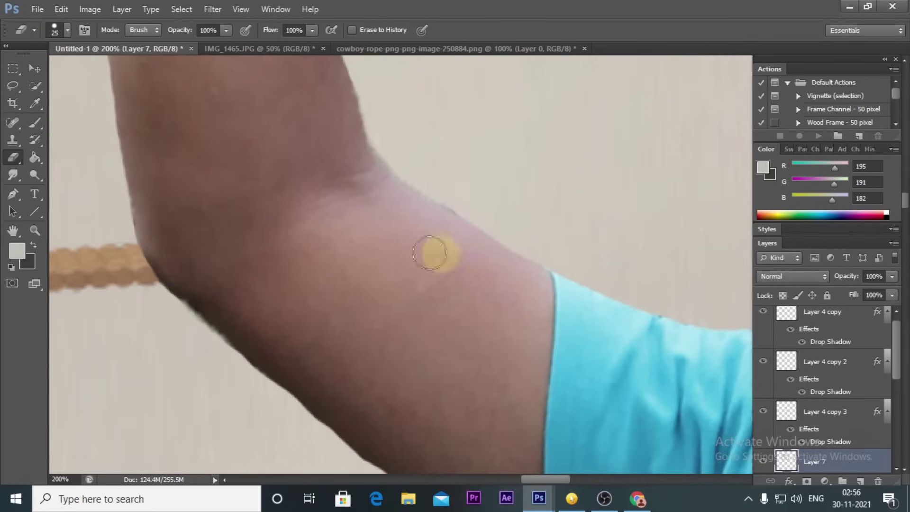
{"action": "scroll", "coordinate": [376, 254], "scroll_direction": "down", "scroll_amount": 3}
{"action": "scroll", "coordinate": [401, 251], "scroll_direction": "down", "scroll_amount": 1}
{"action": "left_click", "coordinate": [38, 72]}
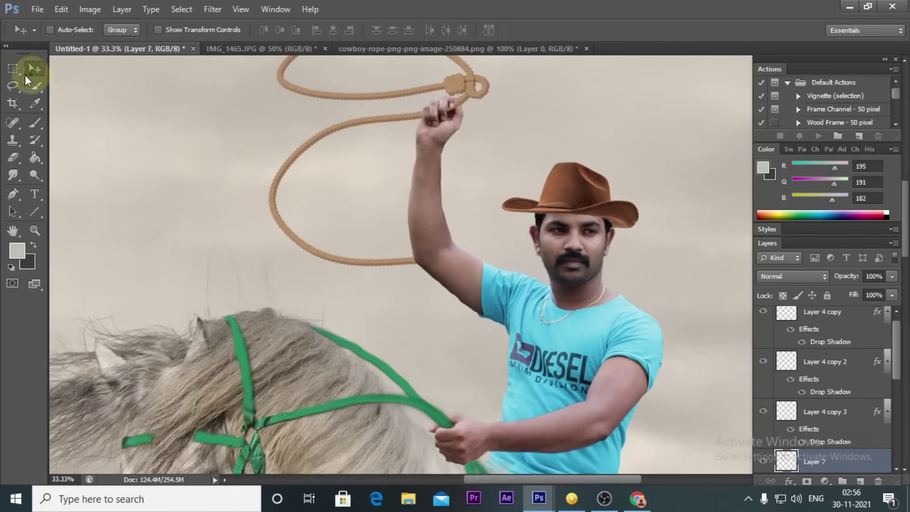
- Lasso the lower rope loop, copy it to a new layer, and move it toward the hand
{"action": "key", "text": "l"}
{"action": "left_click_drag", "start_coordinate": [322, 275], "coordinate": [451, 132]}
{"action": "key", "text": "ctrl+j"}
{"action": "key", "text": "v"}
{"action": "left_click_drag", "start_coordinate": [350, 159], "coordinate": [409, 197]}
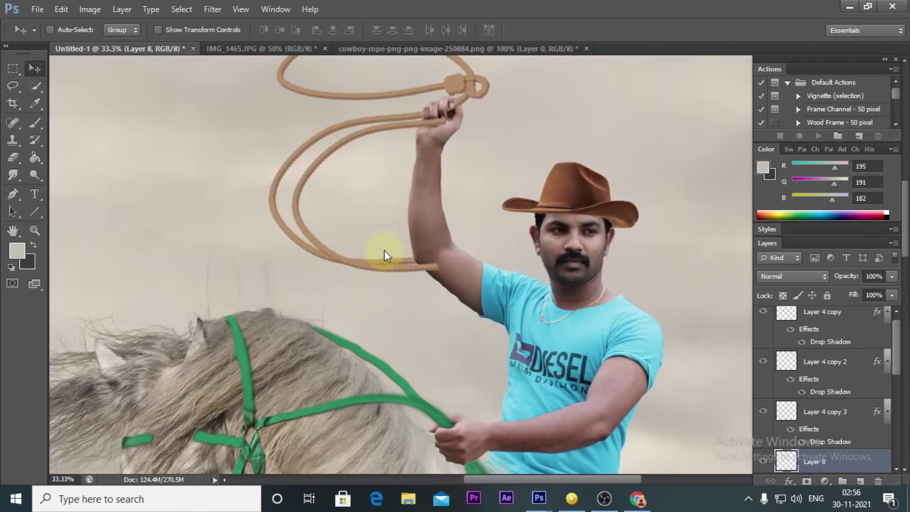
{"action": "left_click_drag", "start_coordinate": [384, 251], "coordinate": [406, 258]}
- Flip the rope copy vertically, then move and rotate it down across the shirt
{"action": "key", "text": "ctrl+t"}
{"action": "right_click", "coordinate": [411, 236]}
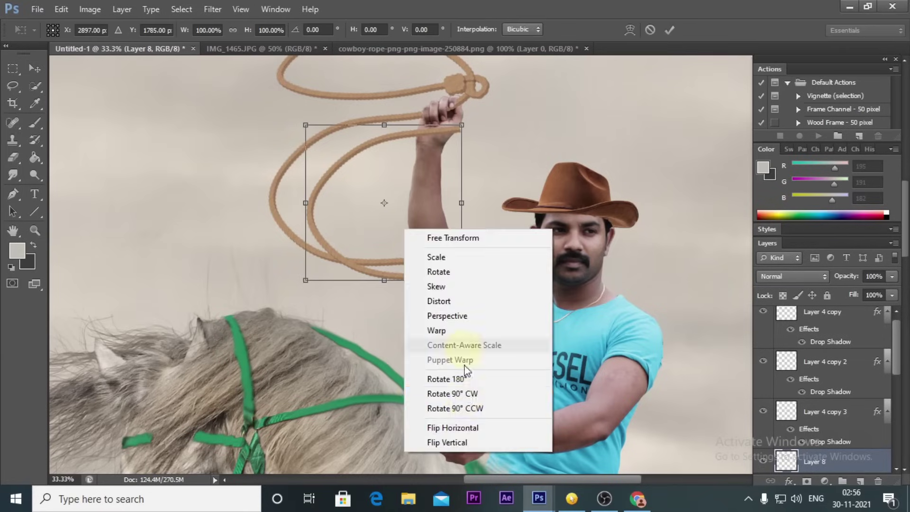
{"action": "left_click", "coordinate": [450, 440]}
{"action": "mouse_move", "coordinate": [414, 206]}
{"action": "left_mouse_down"}
{"action": "mouse_move", "coordinate": [521, 335]}
{"action": "mouse_move", "coordinate": [522, 312]}
{"action": "left_mouse_up"}
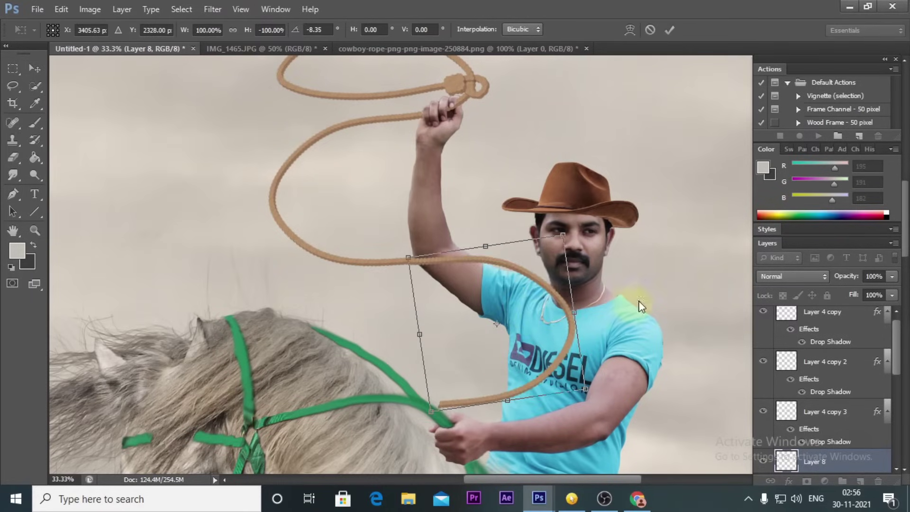
{"action": "left_click_drag", "start_coordinate": [522, 312], "coordinate": [542, 304]}
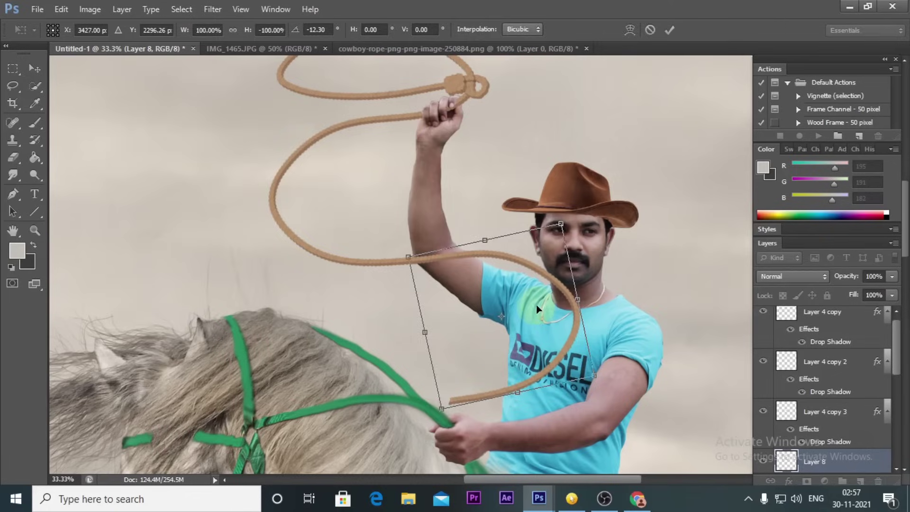
{"action": "key", "text": "Return"}
{"action": "left_click", "coordinate": [13, 159]}
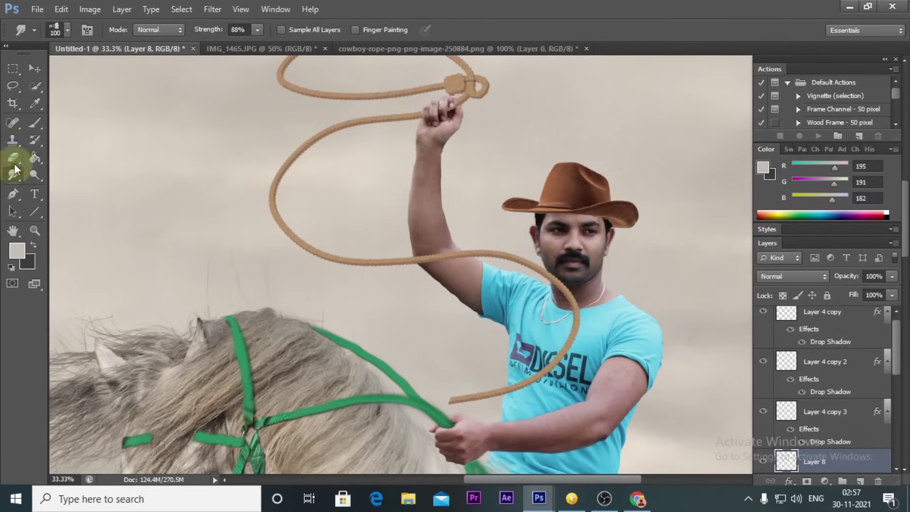
- Erase the rope piece's lower end over the shirt with a larger eraser
{"action": "key", "text": "bracketright"}
{"action": "key", "text": "bracketright"}
{"action": "key", "text": "bracketright"}
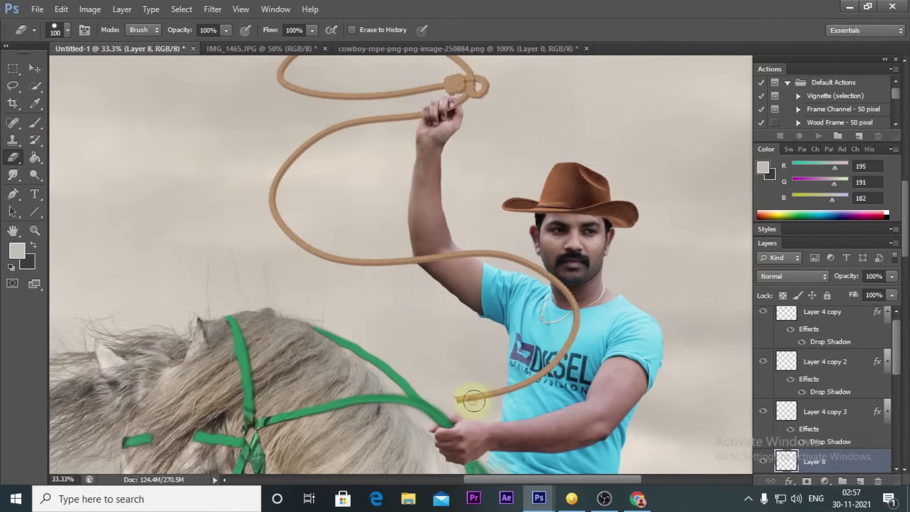
{"action": "left_click_drag", "start_coordinate": [501, 393], "coordinate": [564, 320]}
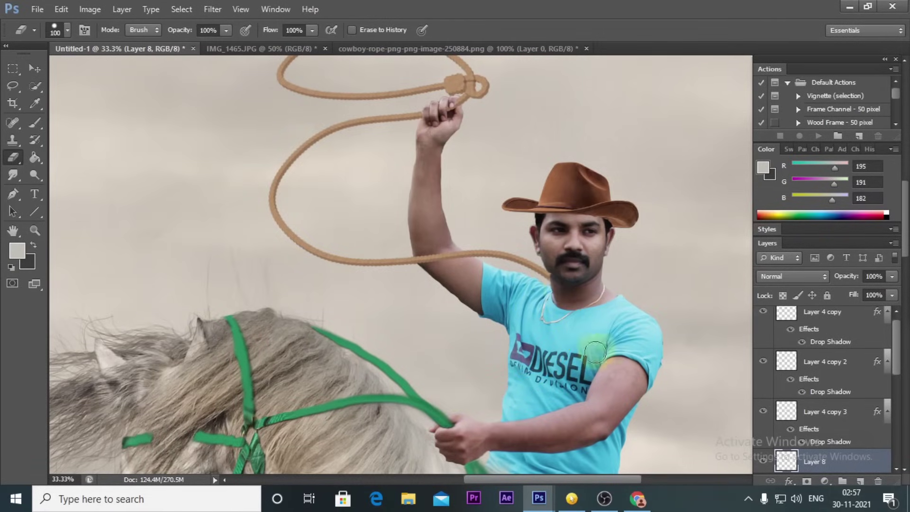
{"action": "scroll", "coordinate": [579, 260], "scroll_direction": "up", "scroll_amount": 2}
{"action": "key", "text": "ctrl+z"}
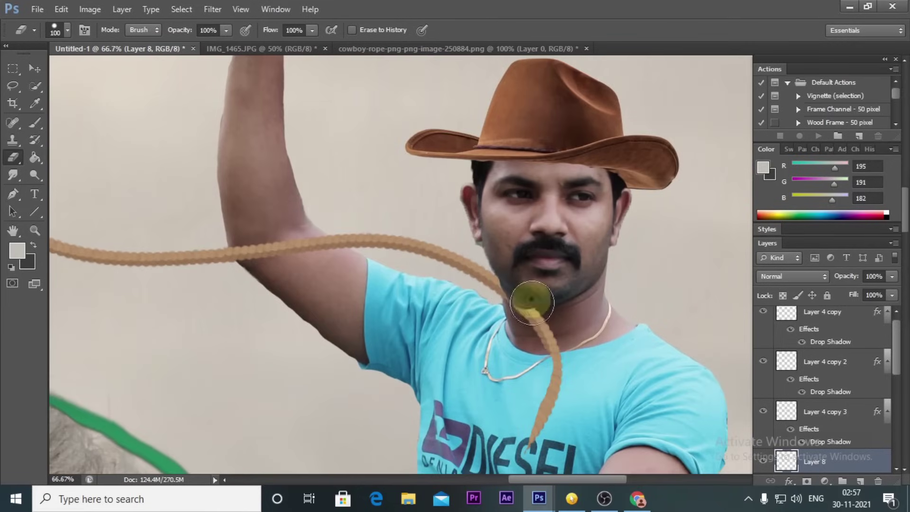
{"action": "left_click_drag", "start_coordinate": [525, 297], "coordinate": [555, 388]}
{"action": "scroll", "coordinate": [540, 386], "scroll_direction": "down", "scroll_amount": 2}
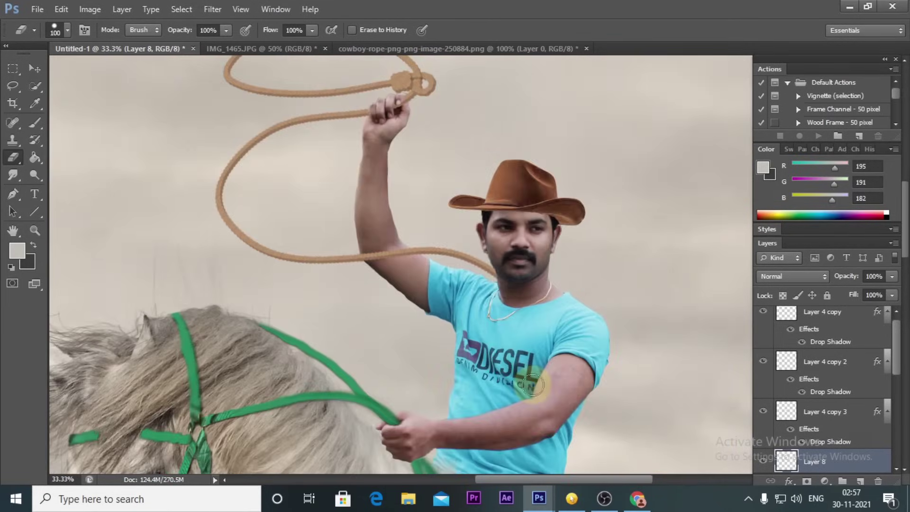
- Scale the rope piece down to about 91% and nudge it slightly upward
{"action": "key", "text": "ctrl+t"}
{"action": "left_click_drag", "start_coordinate": [497, 247], "coordinate": [489, 253]}
{"action": "key", "text": "Return"}
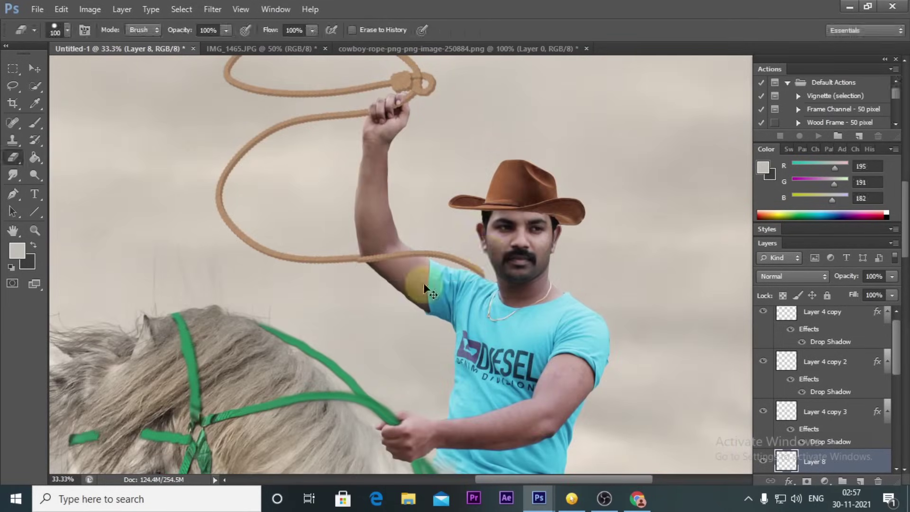
{"action": "scroll", "coordinate": [467, 271], "scroll_direction": "up", "scroll_amount": 2}
{"action": "key", "text": "v"}
{"action": "mouse_move", "coordinate": [280, 227]}
{"action": "left_mouse_down"}
{"action": "mouse_move", "coordinate": [295, 241]}
{"action": "mouse_move", "coordinate": [383, 237]}
{"action": "mouse_move", "coordinate": [382, 221]}
{"action": "left_mouse_up"}
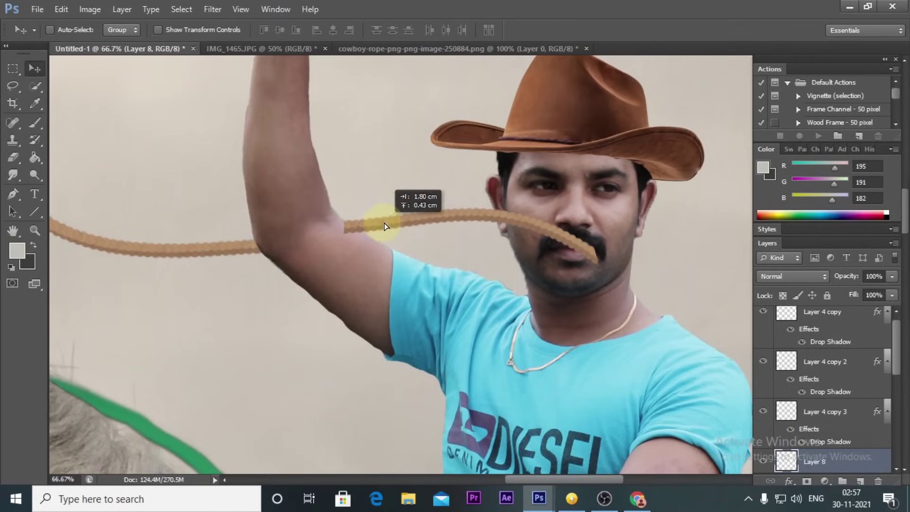
- Erase the rope where it crosses the raised arm, using a size-30 eraser for the end
{"action": "left_click", "coordinate": [17, 159]}
{"action": "left_click_drag", "start_coordinate": [342, 242], "coordinate": [347, 255]}
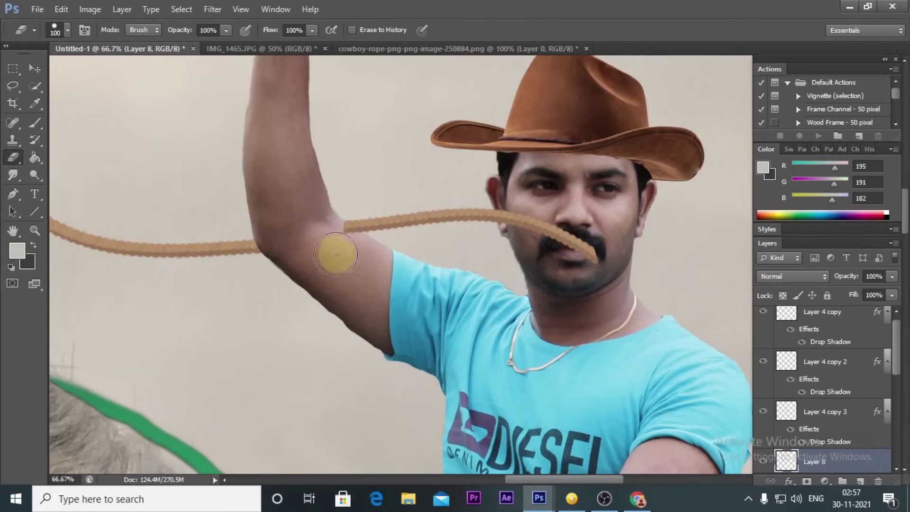
{"action": "key", "text": "ctrl+plus"}
{"action": "key", "text": "ctrl+plus"}
{"action": "key", "text": "ctrl+plus"}
{"action": "key", "text": "bracketleft"}
{"action": "key", "text": "bracketleft"}
{"action": "key", "text": "bracketleft"}
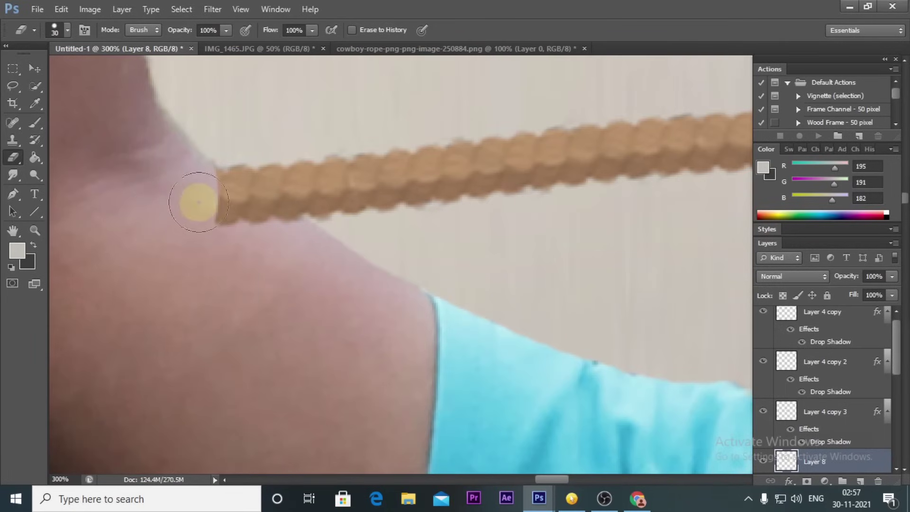
{"action": "left_click_drag", "start_coordinate": [198, 202], "coordinate": [237, 214]}
{"action": "left_click_drag", "start_coordinate": [403, 315], "coordinate": [368, 327]}
{"action": "key", "text": "ctrl+minus"}
{"action": "key", "text": "ctrl+minus"}
{"action": "left_click_drag", "start_coordinate": [244, 309], "coordinate": [132, 315]}
{"action": "mouse_move", "coordinate": [339, 260]}
{"action": "left_mouse_down"}
{"action": "mouse_move", "coordinate": [314, 242]}
{"action": "mouse_move", "coordinate": [387, 284]}
{"action": "mouse_move", "coordinate": [447, 299]}
{"action": "left_mouse_up"}
- Tilt the rope piece near the face by about 3.89 degrees
{"action": "key", "text": "ctrl+minus"}
{"action": "key", "text": "ctrl+minus"}
{"action": "key", "text": "ctrl+minus"}
{"action": "key", "text": "ctrl+minus"}
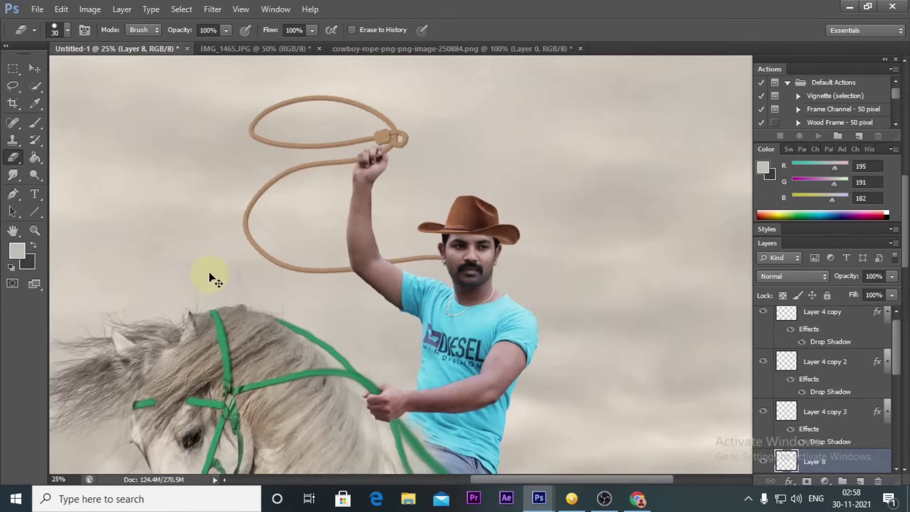
{"action": "key", "text": "ctrl+plus"}
{"action": "key", "text": "v"}
{"action": "key", "text": "ctrl+t"}
{"action": "left_click_drag", "start_coordinate": [509, 234], "coordinate": [426, 255]}
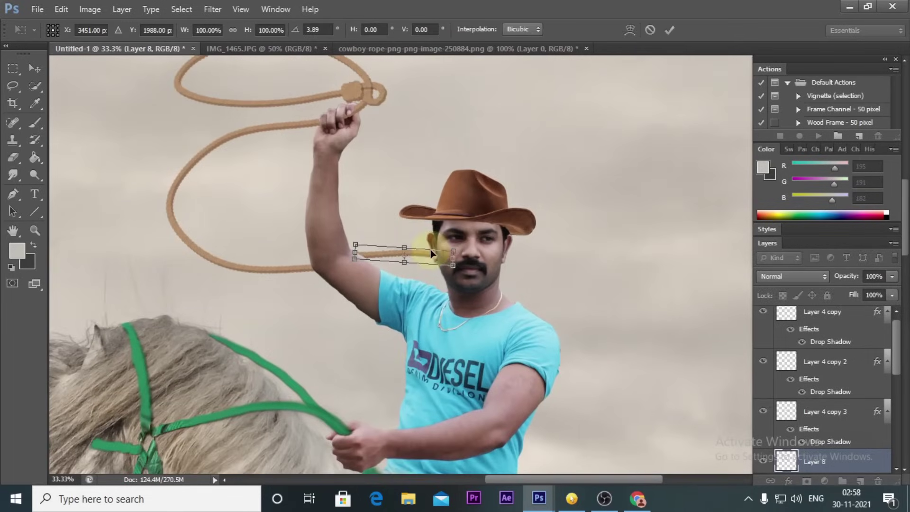
- Commit the rotation and smudge the rope end past the face toward the lower right at 56% strength
{"action": "key", "text": "Return"}
{"action": "key", "text": "r"}
{"action": "right_click", "coordinate": [471, 273]}
{"action": "double_click", "coordinate": [403, 226]}
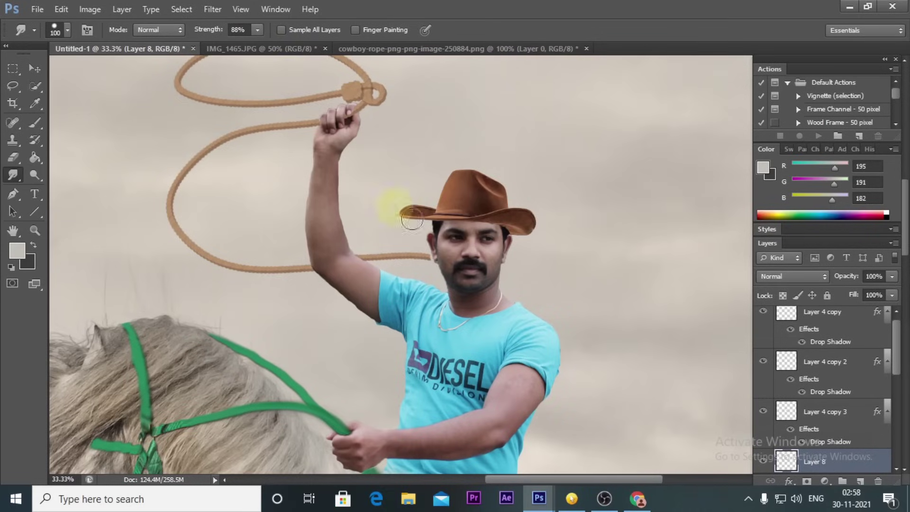
{"action": "left_click_drag", "start_coordinate": [430, 256], "coordinate": [650, 340]}
{"action": "left_click_drag", "start_coordinate": [456, 266], "coordinate": [495, 287]}
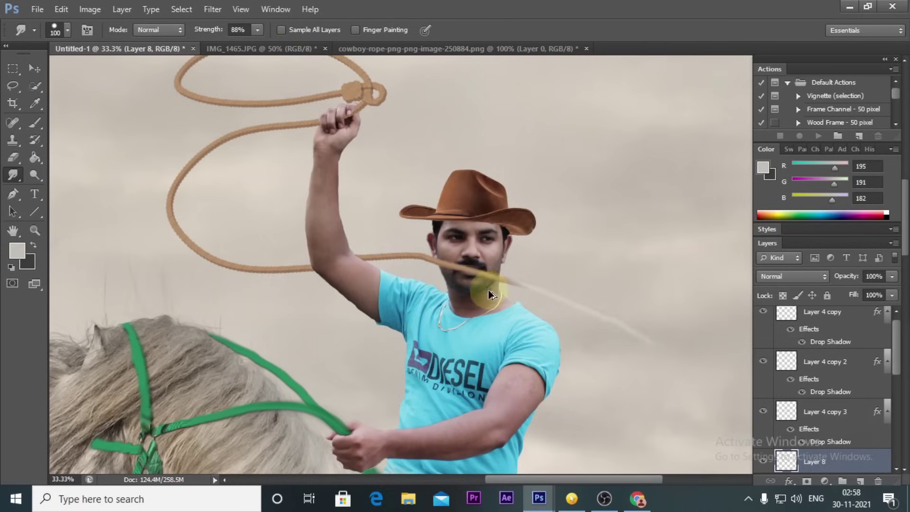
{"action": "left_click_drag", "start_coordinate": [433, 255], "coordinate": [632, 341]}
{"action": "mouse_move", "coordinate": [495, 285]}
{"action": "left_mouse_down"}
{"action": "mouse_move", "coordinate": [598, 313]}
{"action": "mouse_move", "coordinate": [650, 349]}
{"action": "left_mouse_up"}
{"action": "left_click", "coordinate": [261, 31]}
{"action": "left_click_drag", "start_coordinate": [394, 256], "coordinate": [723, 348]}
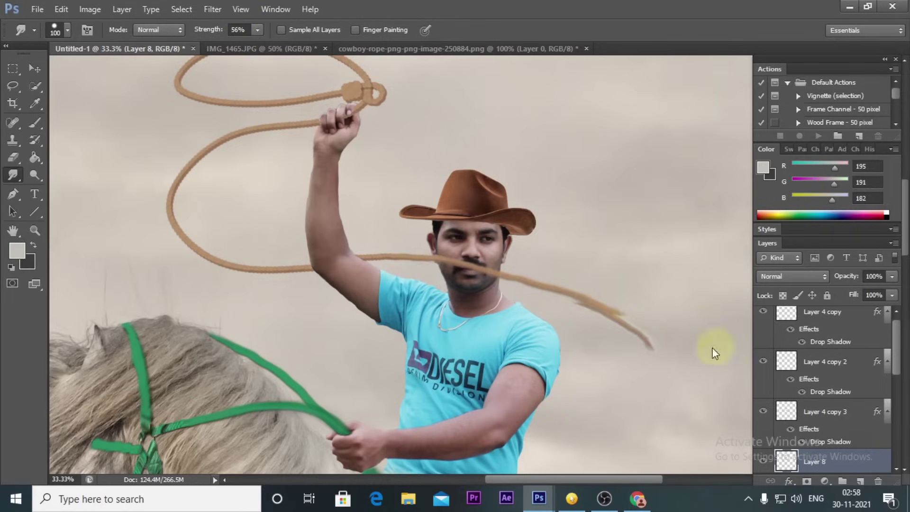
- Erase the rope crossing the chin and mouth, then smudge more at lower strength
{"action": "key", "text": "e"}
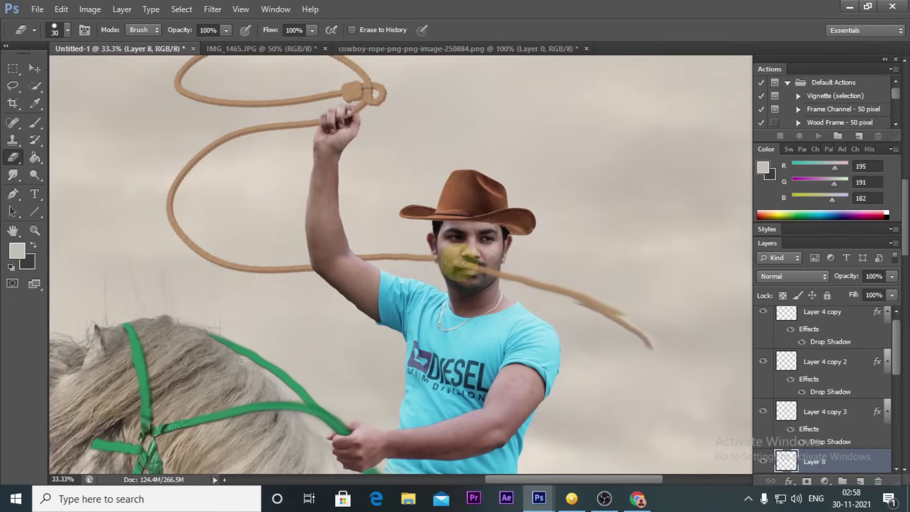
{"action": "scroll", "coordinate": [450, 251], "scroll_direction": "up", "scroll_amount": 3}
{"action": "mouse_move", "coordinate": [554, 297]}
{"action": "left_mouse_down"}
{"action": "mouse_move", "coordinate": [508, 266]}
{"action": "mouse_move", "coordinate": [544, 311]}
{"action": "left_mouse_up"}
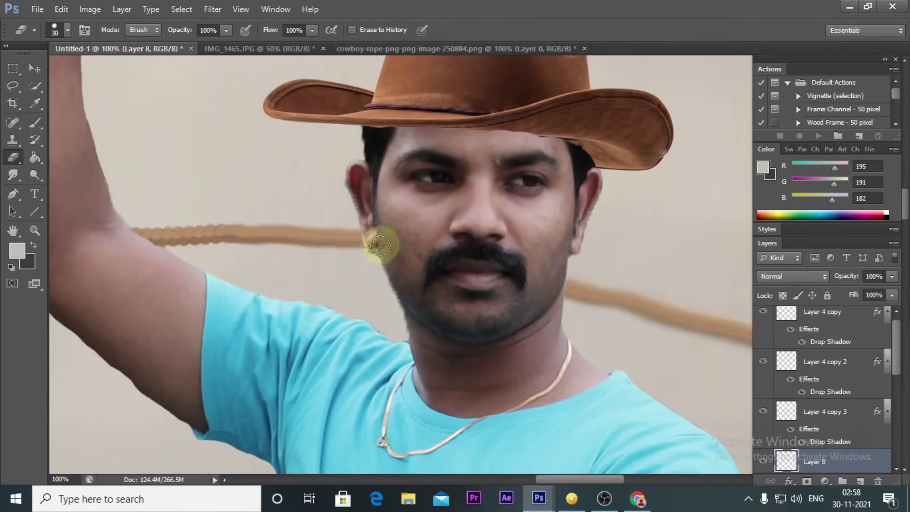
{"action": "left_click", "coordinate": [13, 174]}
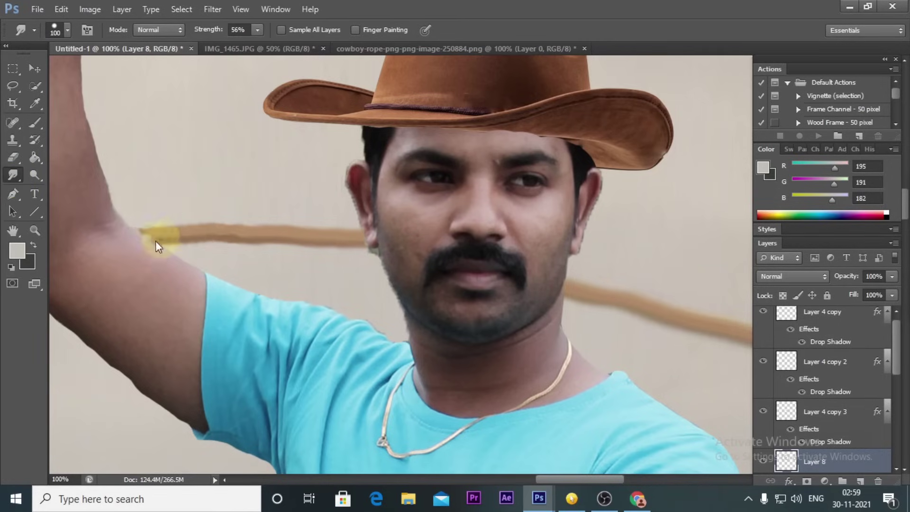
{"action": "left_click_drag", "start_coordinate": [92, 305], "coordinate": [289, 306]}
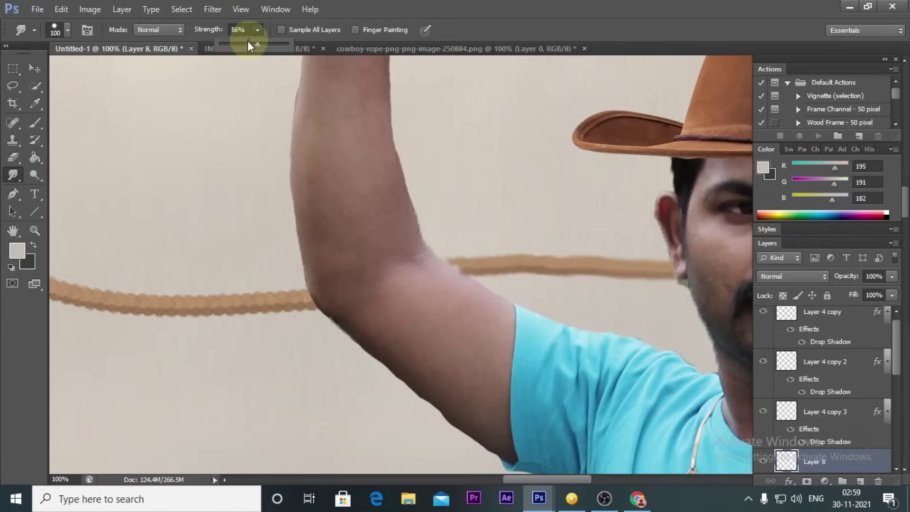
{"action": "key", "text": "ctrl+minus"}
{"action": "left_click", "coordinate": [260, 44]}
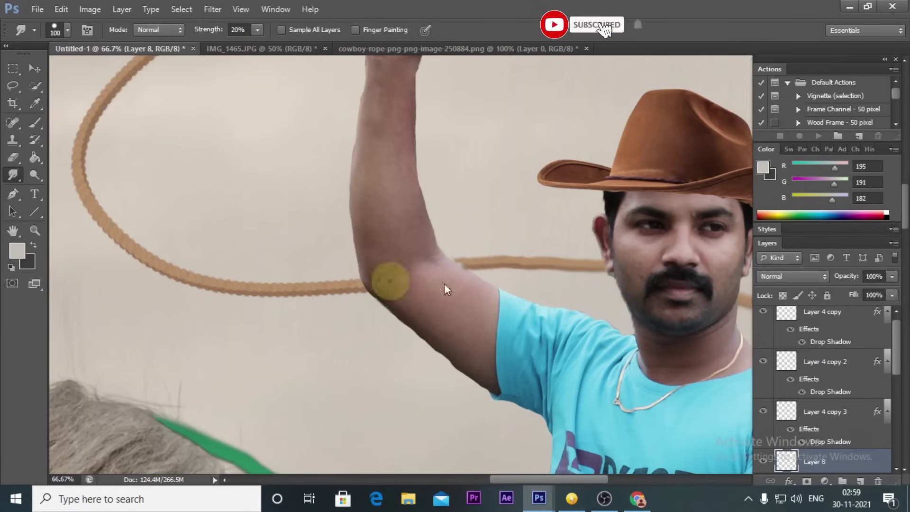
- On Layer 7, smudge along the lasso loop's strands to smooth them
{"action": "left_click", "coordinate": [98, 102], "text": "ctrl"}
{"action": "left_click_drag", "start_coordinate": [342, 287], "coordinate": [102, 119]}
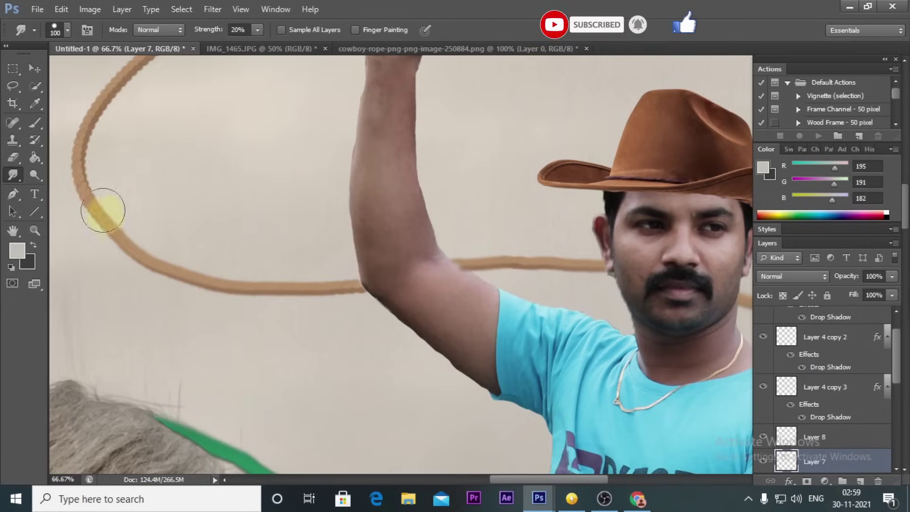
{"action": "scroll", "coordinate": [193, 196], "scroll_direction": "up", "scroll_amount": 5}
{"action": "left_click_drag", "start_coordinate": [374, 158], "coordinate": [183, 196]}
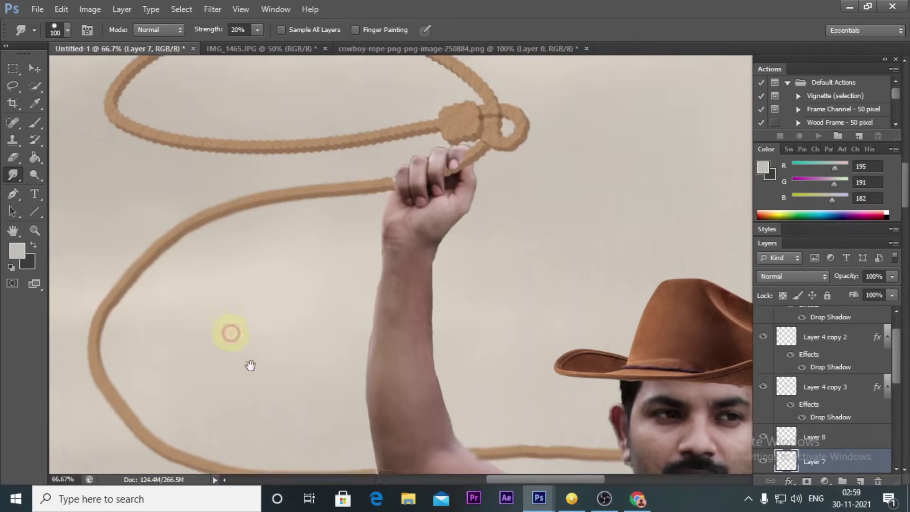
{"action": "scroll", "coordinate": [229, 329], "scroll_direction": "up", "scroll_amount": 5}
{"action": "mouse_move", "coordinate": [560, 242]}
{"action": "left_mouse_down"}
{"action": "mouse_move", "coordinate": [481, 217]}
{"action": "mouse_move", "coordinate": [319, 246]}
{"action": "mouse_move", "coordinate": [174, 193]}
{"action": "left_mouse_up"}
{"action": "mouse_move", "coordinate": [245, 147]}
{"action": "left_mouse_down"}
{"action": "mouse_move", "coordinate": [400, 138]}
{"action": "mouse_move", "coordinate": [368, 122]}
{"action": "mouse_move", "coordinate": [565, 209]}
{"action": "mouse_move", "coordinate": [532, 258]}
{"action": "mouse_move", "coordinate": [453, 282]}
{"action": "left_mouse_up"}
{"action": "scroll", "coordinate": [594, 363], "scroll_direction": "down", "scroll_amount": 3}
{"action": "scroll", "coordinate": [681, 386], "scroll_direction": "down", "scroll_amount": 1}
{"action": "scroll", "coordinate": [596, 350], "scroll_direction": "up", "scroll_amount": 1}
- Make Layer 8 active and erase the tip of the rope tail right of the head
{"action": "left_click", "coordinate": [32, 70]}
{"action": "right_click", "coordinate": [599, 351]}
{"action": "left_click", "coordinate": [612, 358]}
{"action": "scroll", "coordinate": [482, 282], "scroll_direction": "up", "scroll_amount": 2}
{"action": "left_click_drag", "start_coordinate": [650, 370], "coordinate": [323, 219]}
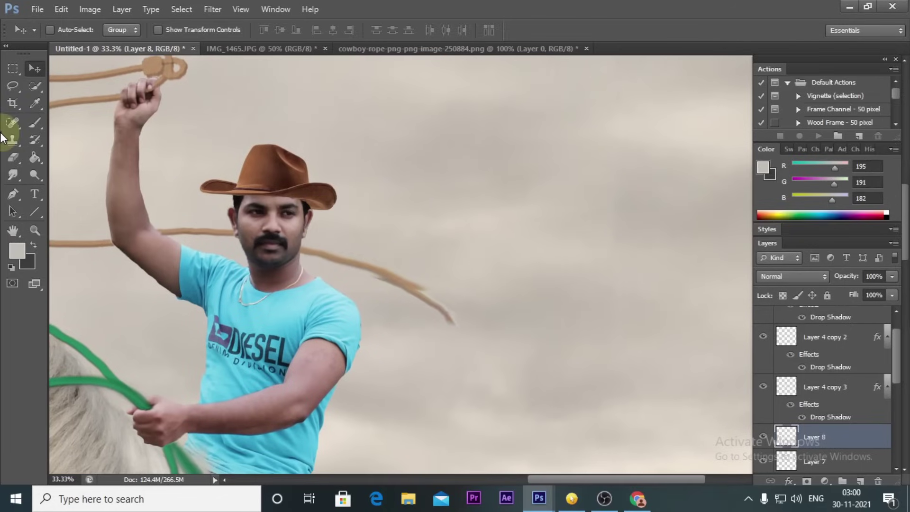
{"action": "key", "text": "r"}
{"action": "left_click", "coordinate": [10, 157]}
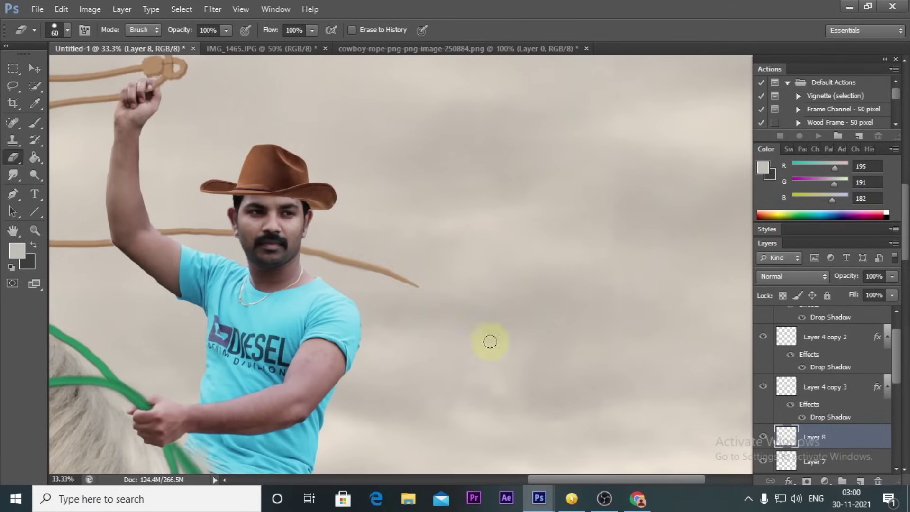
{"action": "scroll", "coordinate": [427, 328], "scroll_direction": "down", "scroll_amount": 4}
{"action": "scroll", "coordinate": [616, 194], "scroll_direction": "up", "scroll_amount": 1}
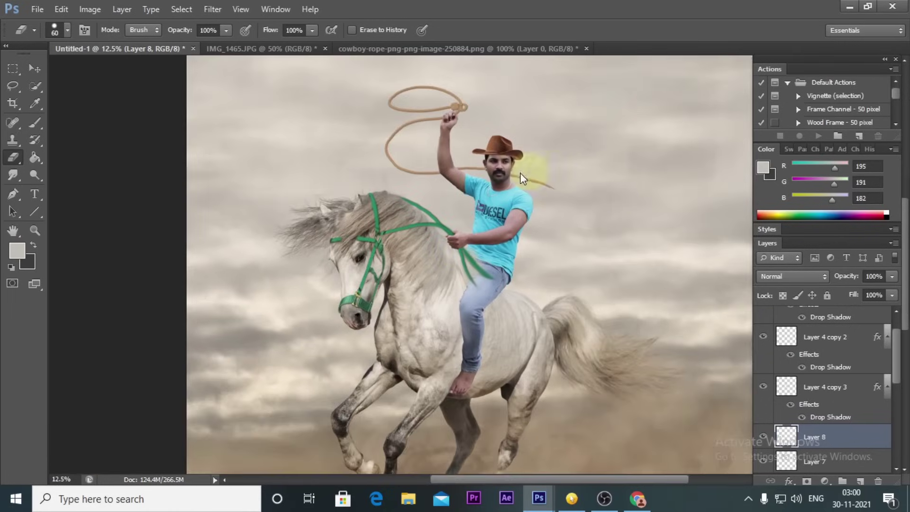
{"action": "scroll", "coordinate": [522, 171], "scroll_direction": "up", "scroll_amount": 2}
- Reselect Layer 7 for further smudging of the lasso
{"action": "left_click", "coordinate": [35, 68]}
{"action": "right_click", "coordinate": [306, 153]}
{"action": "left_click", "coordinate": [342, 168]}
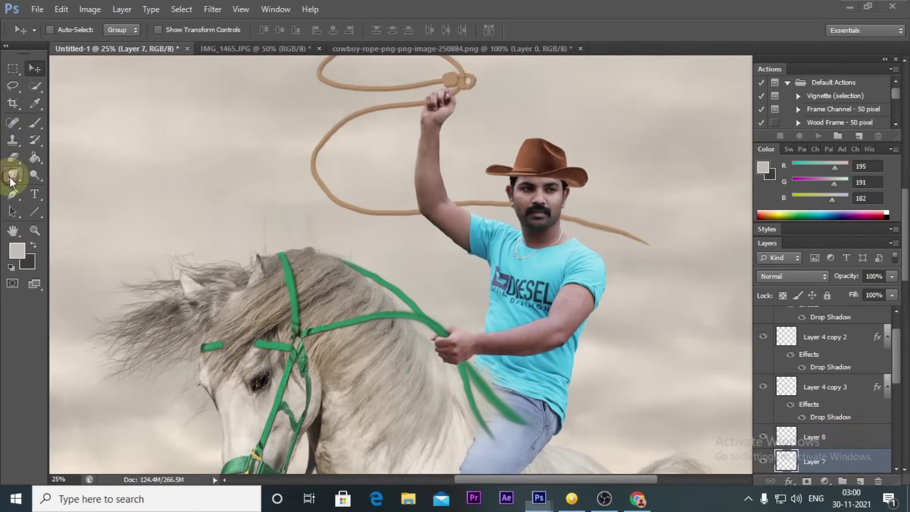
{"action": "key", "text": "r"}
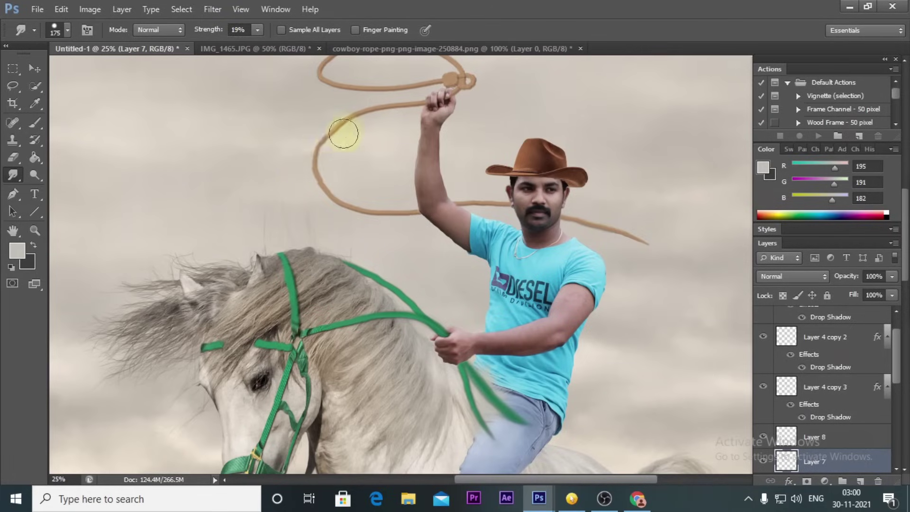
{"action": "left_click", "coordinate": [34, 68]}
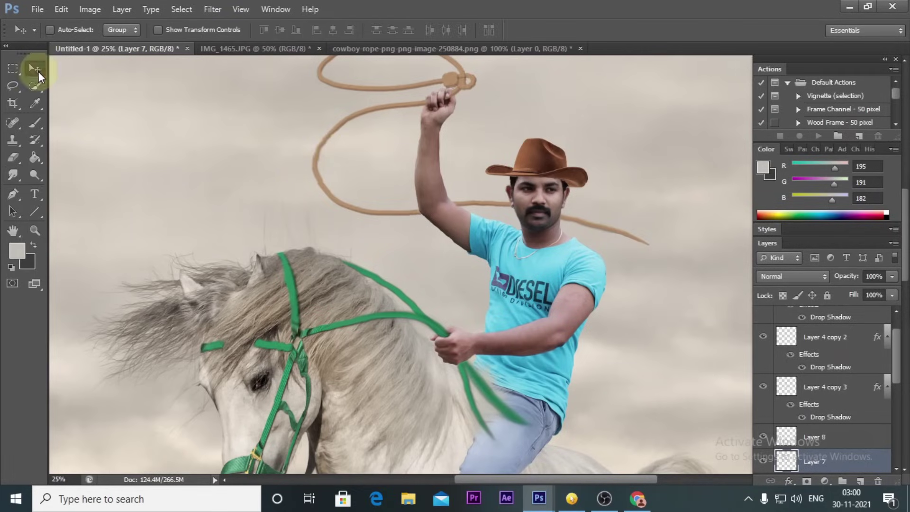
{"action": "scroll", "coordinate": [522, 218], "scroll_direction": "down", "scroll_amount": 2}
{"action": "scroll", "coordinate": [518, 142], "scroll_direction": "up", "scroll_amount": 1}
{"action": "scroll", "coordinate": [518, 142], "scroll_direction": "up", "scroll_amount": 1}
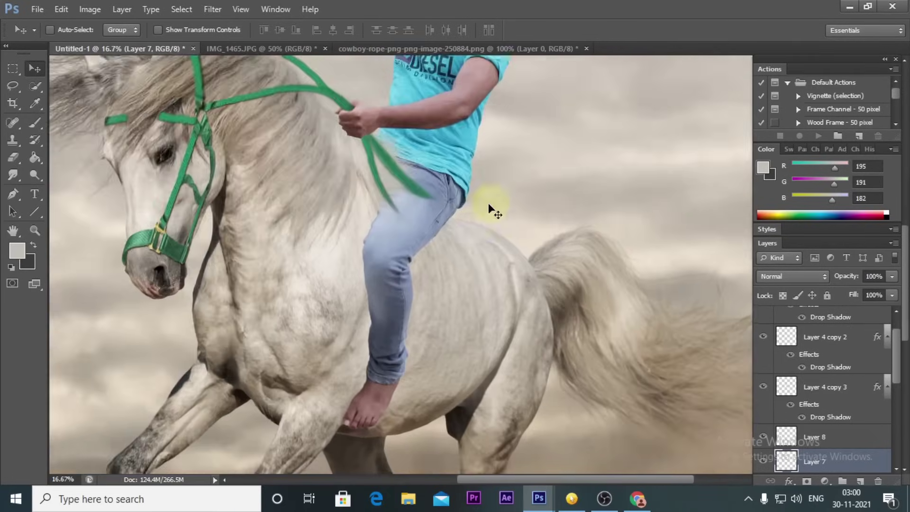
{"action": "scroll", "coordinate": [489, 203], "scroll_direction": "up", "scroll_amount": 1}
{"action": "left_click", "coordinate": [37, 9]}
- Open the western fringe boot photo
{"action": "left_click", "coordinate": [55, 34]}
{"action": "left_click", "coordinate": [672, 102]}
{"action": "double_click", "coordinate": [673, 102]}
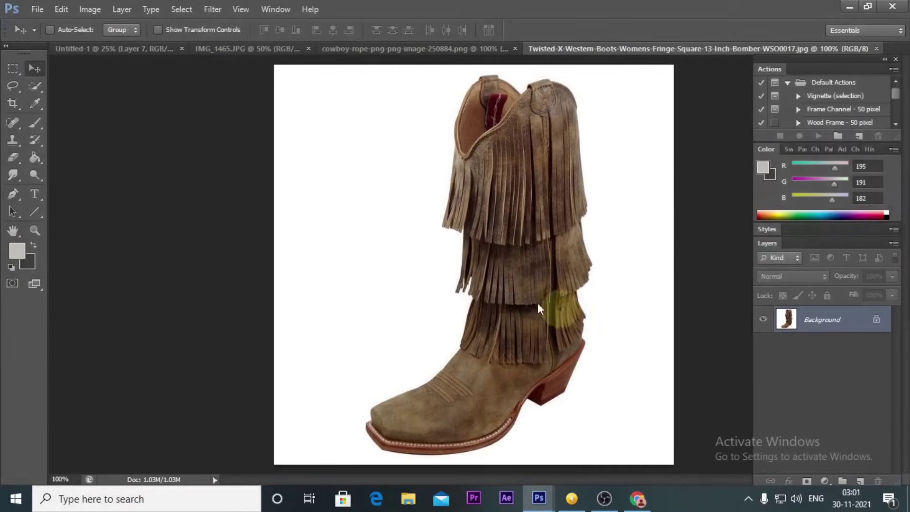
- Select the white background with Similar and invert it so only the boot is selected
{"action": "left_click", "coordinate": [12, 68]}
{"action": "left_click_drag", "start_coordinate": [337, 126], "coordinate": [372, 170]}
{"action": "left_click", "coordinate": [182, 10]}
{"action": "left_click", "coordinate": [200, 185]}
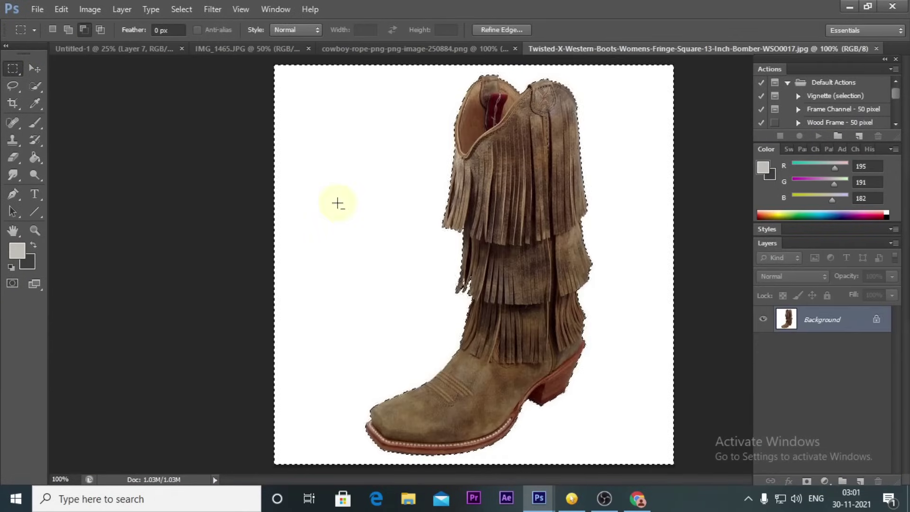
{"action": "key", "text": "ctrl+shift+i"}
{"action": "left_click", "coordinate": [34, 69]}
- Move the boot onto the rider's bare foot, enlarge it about 130%, then narrow, tilt and skew it to fit the leg
{"action": "left_click_drag", "start_coordinate": [512, 237], "coordinate": [450, 163]}
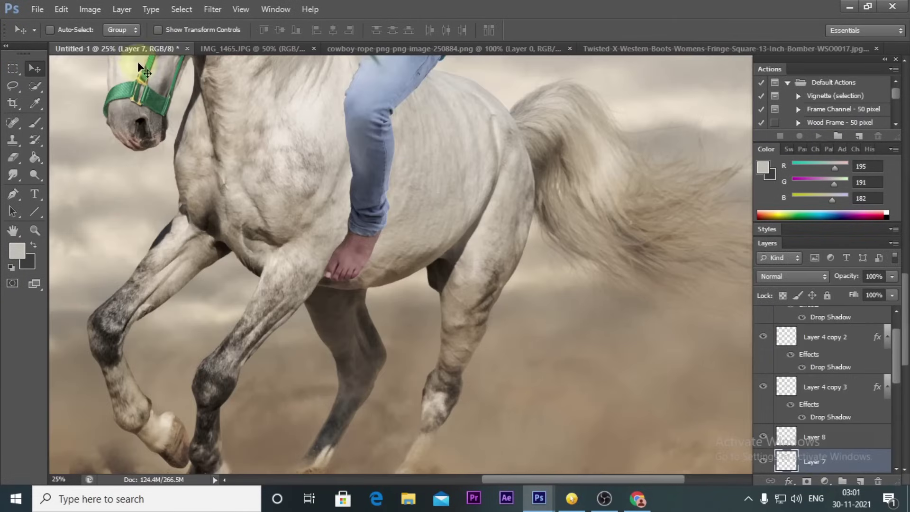
{"action": "left_click_drag", "start_coordinate": [479, 256], "coordinate": [378, 241]}
{"action": "key", "text": "ctrl+t"}
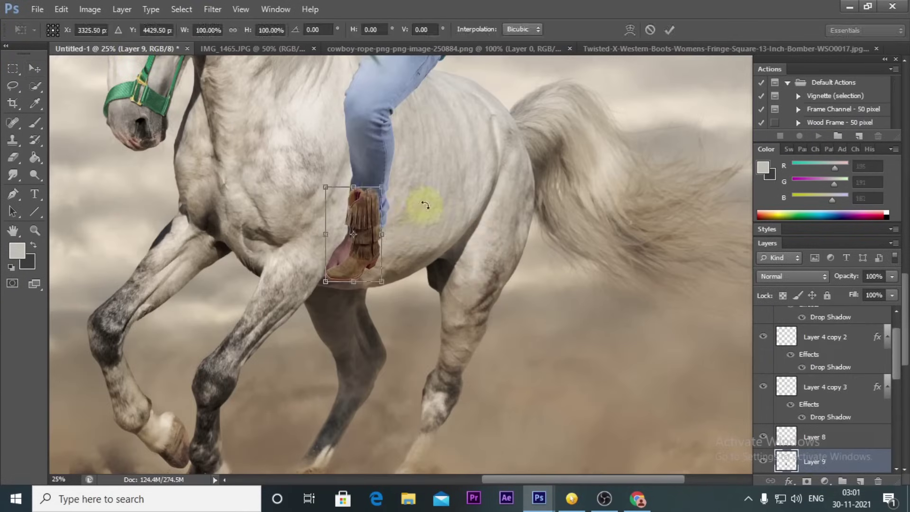
{"action": "left_click_drag", "start_coordinate": [382, 187], "coordinate": [404, 148]}
{"action": "left_click_drag", "start_coordinate": [405, 215], "coordinate": [386, 215]}
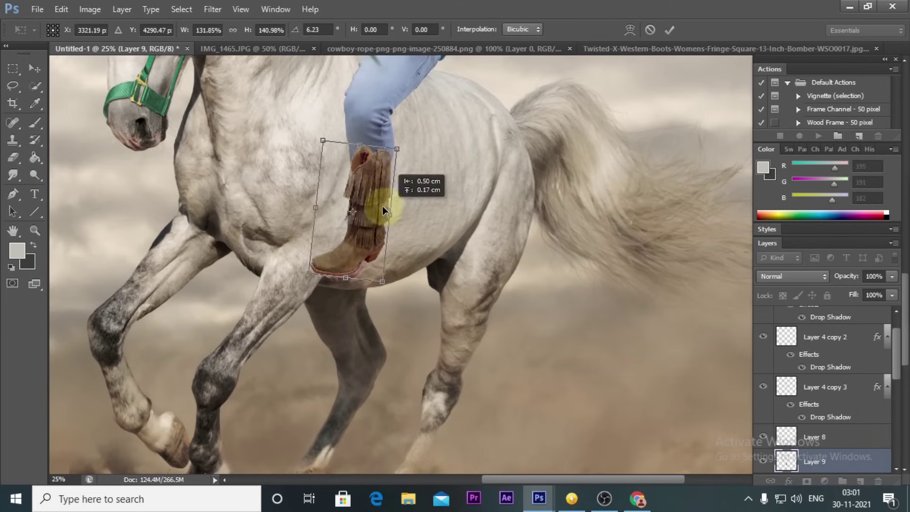
{"action": "mouse_move", "coordinate": [386, 146]}
{"action": "left_mouse_down"}
{"action": "mouse_move", "coordinate": [393, 151]}
{"action": "mouse_move", "coordinate": [366, 260]}
{"action": "left_mouse_up"}
{"action": "left_click_drag", "start_coordinate": [323, 158], "coordinate": [322, 163]}
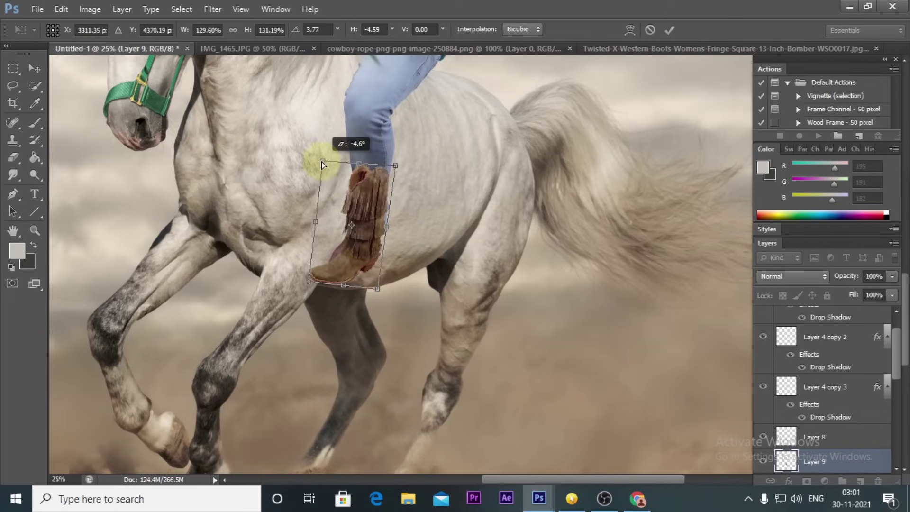
{"action": "key", "text": "ctrl+plus"}
{"action": "key", "text": "ctrl+plus"}
{"action": "key", "text": "ctrl+plus"}
{"action": "key", "text": "e"}
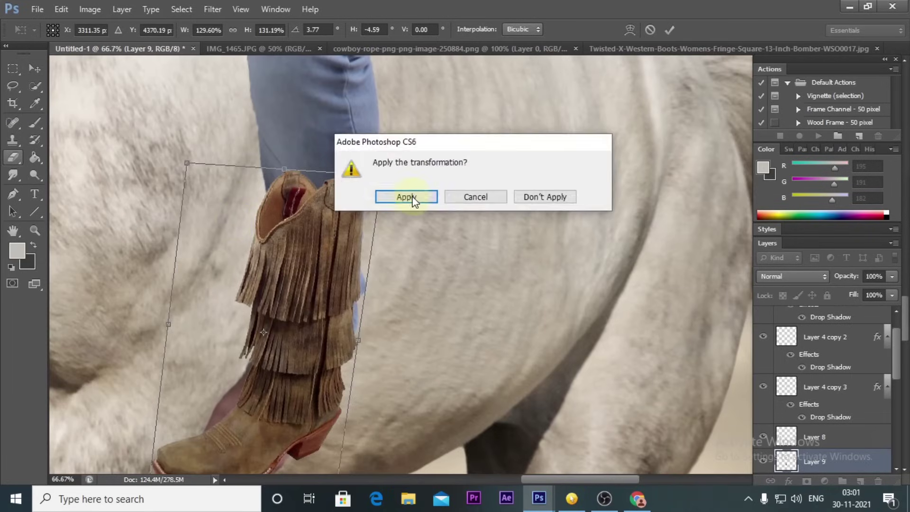
{"action": "left_click", "coordinate": [400, 198]}
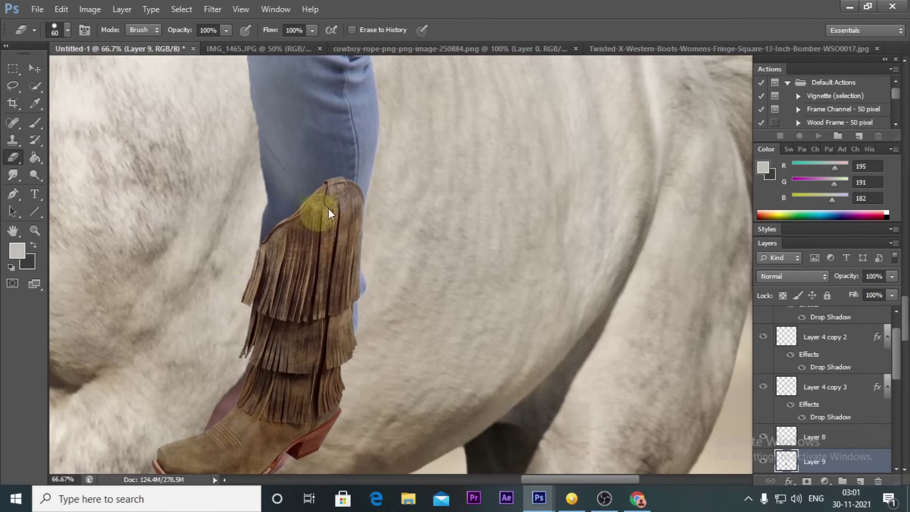
- Erase the boot's top edge so the rider's jeans look tucked in
{"action": "left_click_drag", "start_coordinate": [905, 343], "coordinate": [898, 408]}
{"action": "left_click", "coordinate": [814, 412]}
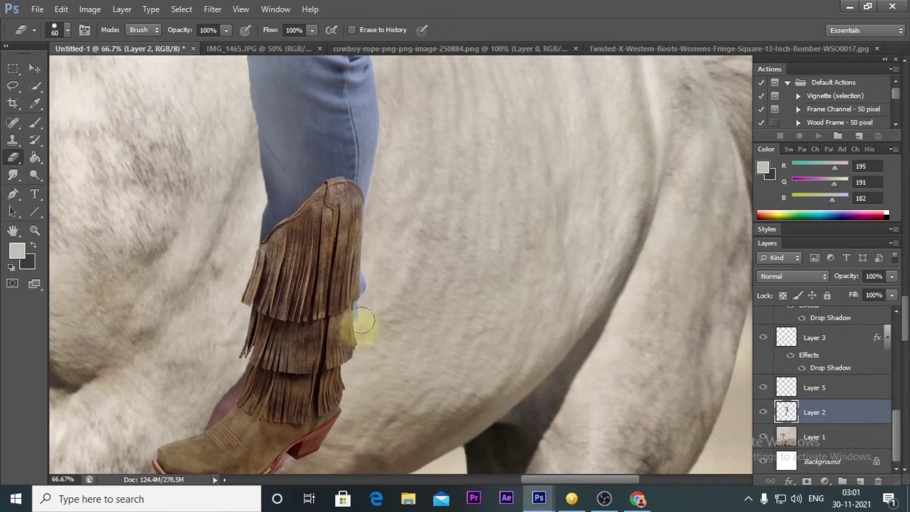
{"action": "left_click_drag", "start_coordinate": [237, 467], "coordinate": [427, 300]}
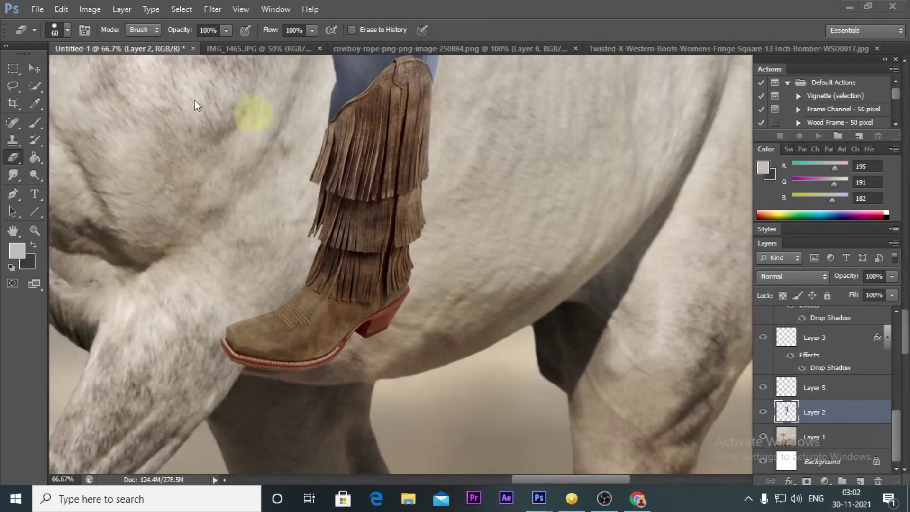
{"action": "scroll", "coordinate": [556, 266], "scroll_direction": "down", "scroll_amount": 4}
{"action": "scroll", "coordinate": [574, 271], "scroll_direction": "down", "scroll_amount": 2}
{"action": "scroll", "coordinate": [536, 309], "scroll_direction": "up", "scroll_amount": 3}
{"action": "scroll", "coordinate": [536, 309], "scroll_direction": "up", "scroll_amount": 1}
{"action": "scroll", "coordinate": [493, 147], "scroll_direction": "up", "scroll_amount": 1}
- Nudge the boot layer (Layer 9) slightly up the leg and erase more of its top
{"action": "left_click", "coordinate": [35, 68]}
{"action": "right_click", "coordinate": [394, 314]}
{"action": "left_click", "coordinate": [418, 319]}
{"action": "mouse_move", "coordinate": [407, 320]}
{"action": "left_mouse_down"}
{"action": "mouse_move", "coordinate": [422, 322]}
{"action": "mouse_move", "coordinate": [393, 313]}
{"action": "left_mouse_up"}
{"action": "left_click", "coordinate": [12, 157]}
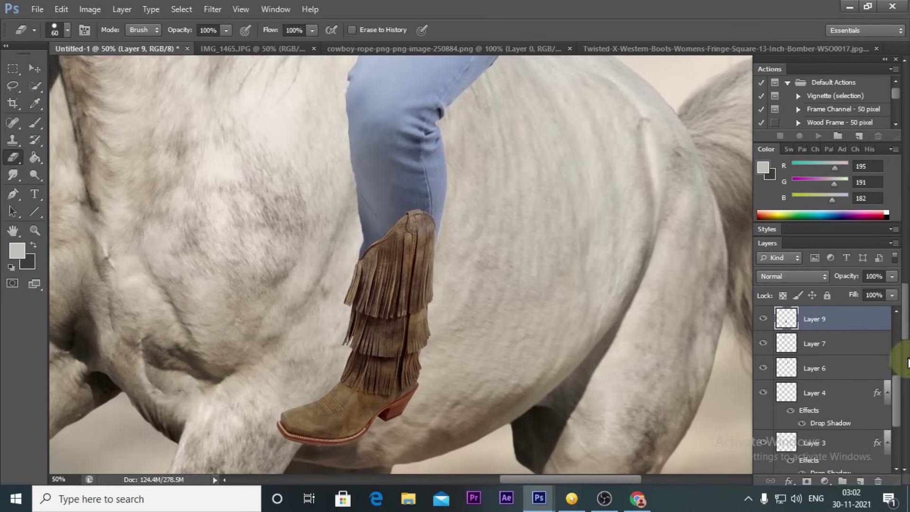
{"action": "left_click_drag", "start_coordinate": [895, 400], "coordinate": [895, 448]}
{"action": "left_click", "coordinate": [812, 412]}
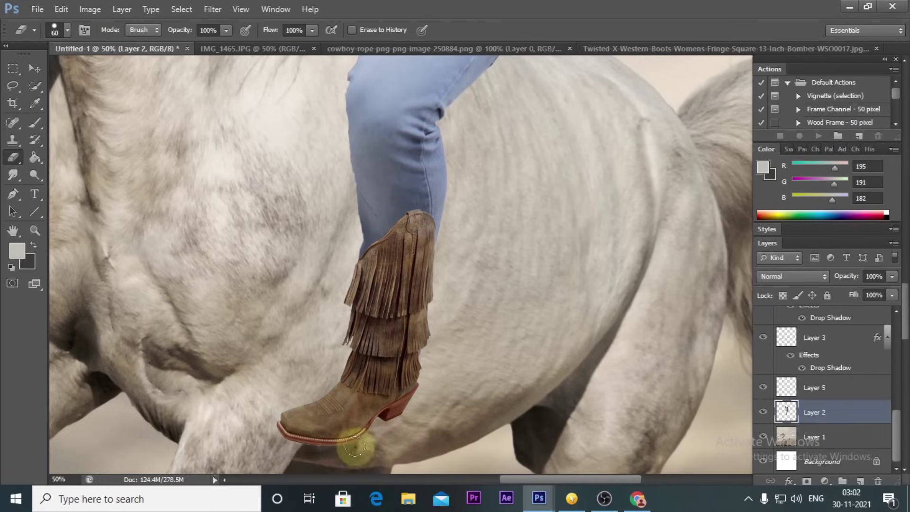
- Add a new empty layer above Layer 7 and pick dark grey as the brush colour
{"action": "left_click", "coordinate": [34, 73]}
{"action": "right_click", "coordinate": [412, 260]}
{"action": "left_click", "coordinate": [422, 266]}
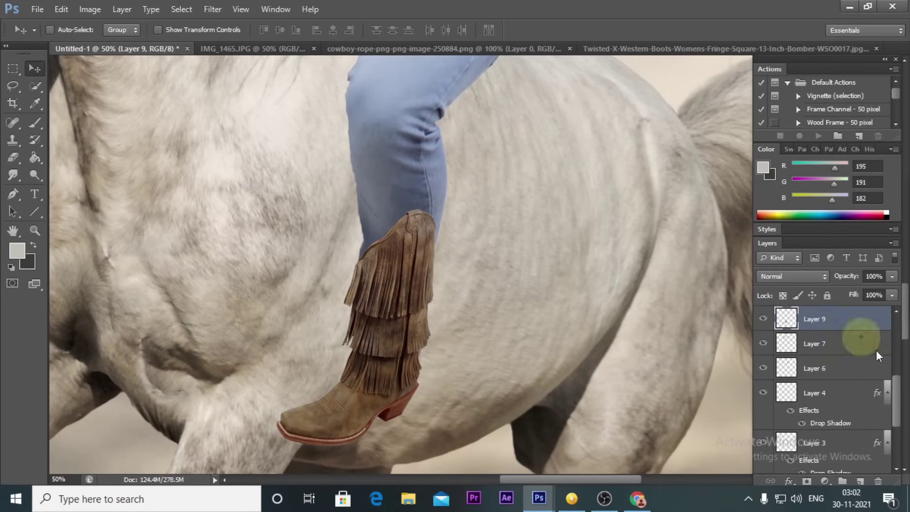
{"action": "left_click", "coordinate": [859, 481]}
{"action": "left_click", "coordinate": [34, 123]}
{"action": "left_click", "coordinate": [33, 245]}
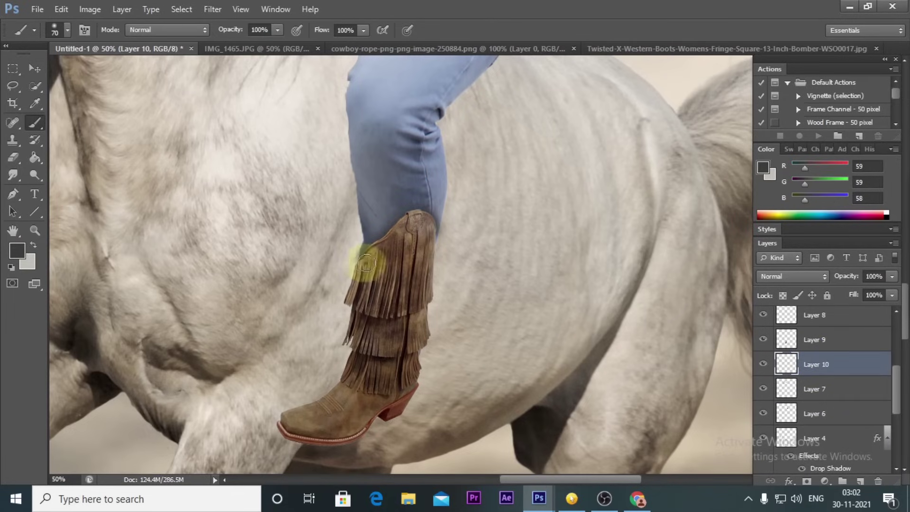
- Create a new shading layer, Layer 11, lower in the stack above the horse
{"action": "key", "text": "ctrl+minus"}
{"action": "key", "text": "ctrl+minus"}
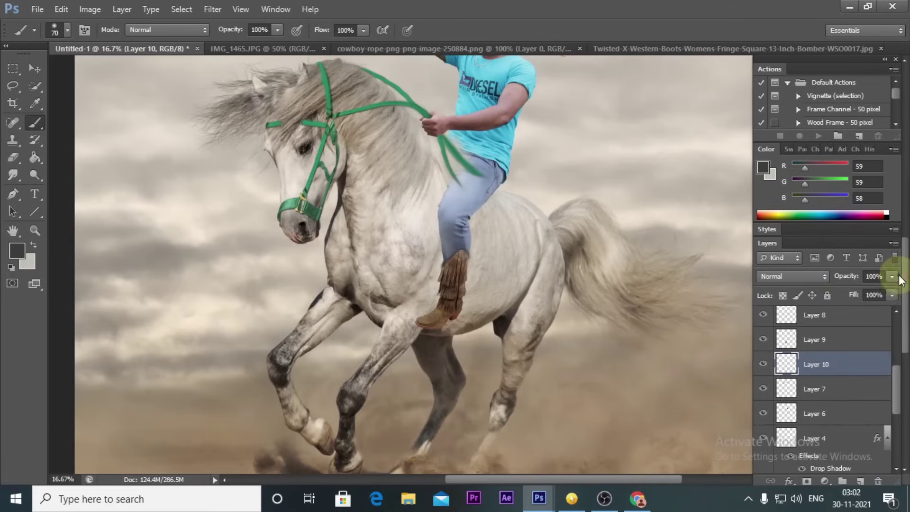
{"action": "key", "text": "v"}
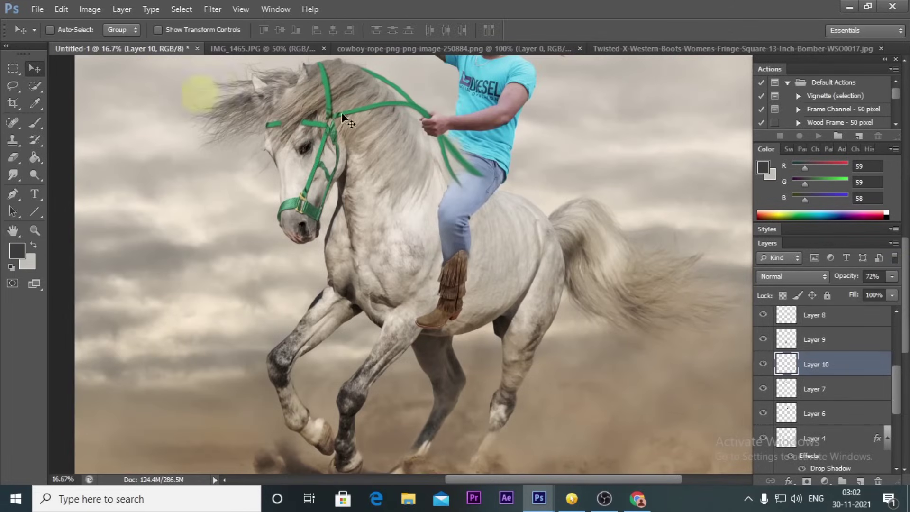
{"action": "left_click", "coordinate": [503, 116], "text": "ctrl"}
{"action": "scroll", "coordinate": [895, 417], "scroll_direction": "down", "scroll_amount": 2}
{"action": "left_click", "coordinate": [860, 481], "text": "ctrl"}
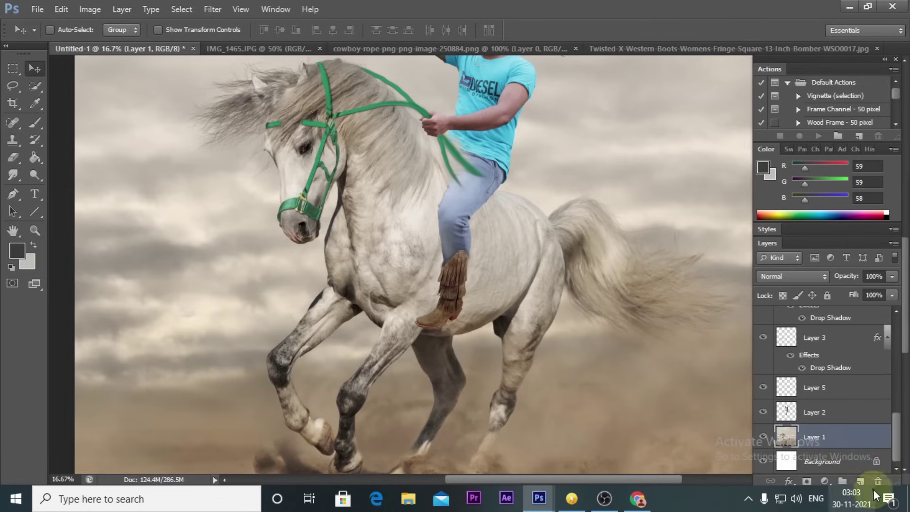
{"action": "left_click", "coordinate": [35, 122]}
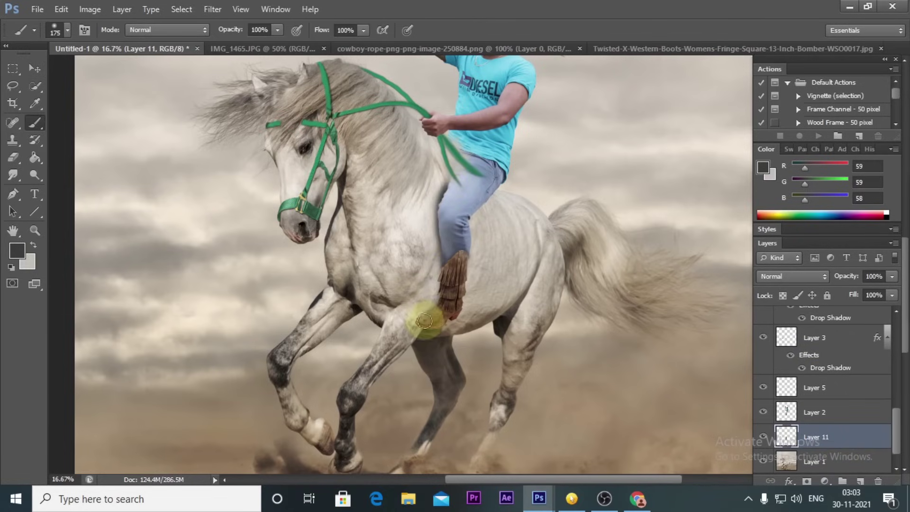
- Try Soft Light blending on the shading layer, then revert it to Normal
{"action": "left_click", "coordinate": [792, 276]}
{"action": "left_click", "coordinate": [778, 174]}
{"action": "left_click", "coordinate": [792, 276]}
{"action": "left_click", "coordinate": [785, 176]}
{"action": "left_click", "coordinate": [792, 276]}
{"action": "left_click", "coordinate": [773, 6]}
- Lower the shading layer's opacity to 57%
{"action": "left_click", "coordinate": [893, 276]}
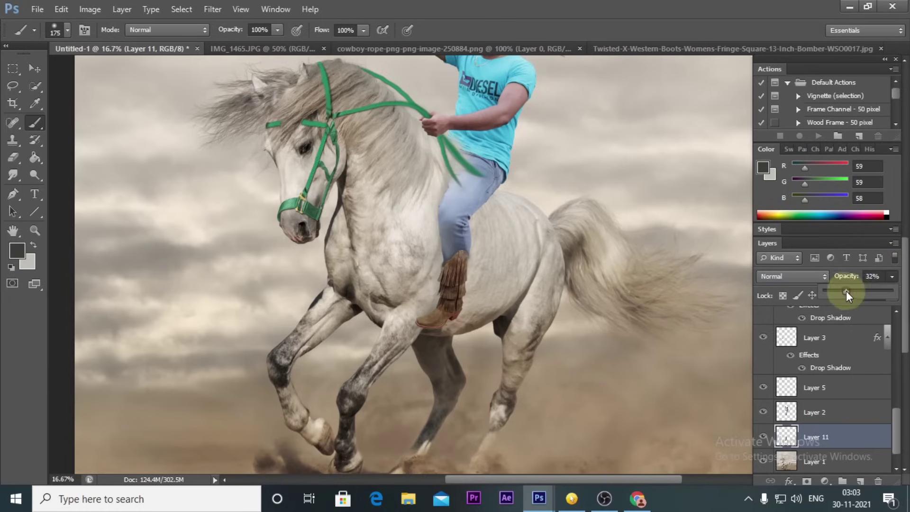
{"action": "left_click", "coordinate": [864, 287]}
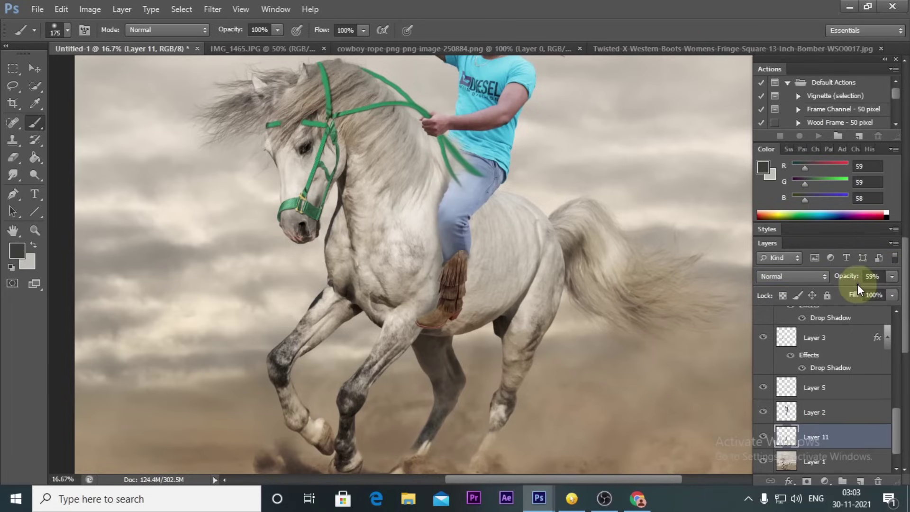
{"action": "mouse_move", "coordinate": [890, 277]}
{"action": "left_mouse_down"}
{"action": "mouse_move", "coordinate": [864, 293]}
{"action": "mouse_move", "coordinate": [866, 285]}
{"action": "left_mouse_up"}
{"action": "left_click", "coordinate": [12, 157]}
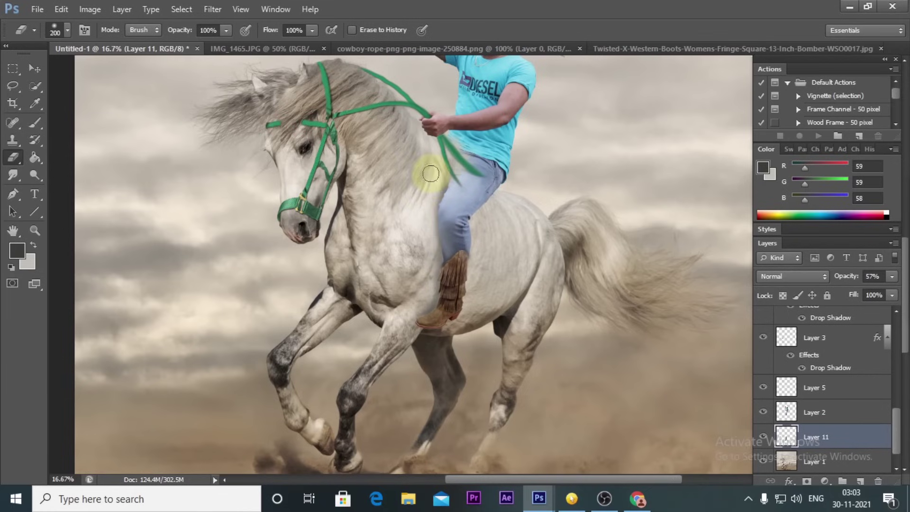
{"action": "key", "text": "ctrl+minus"}
{"action": "key", "text": "ctrl+minus"}
{"action": "key", "text": "ctrl+minus"}
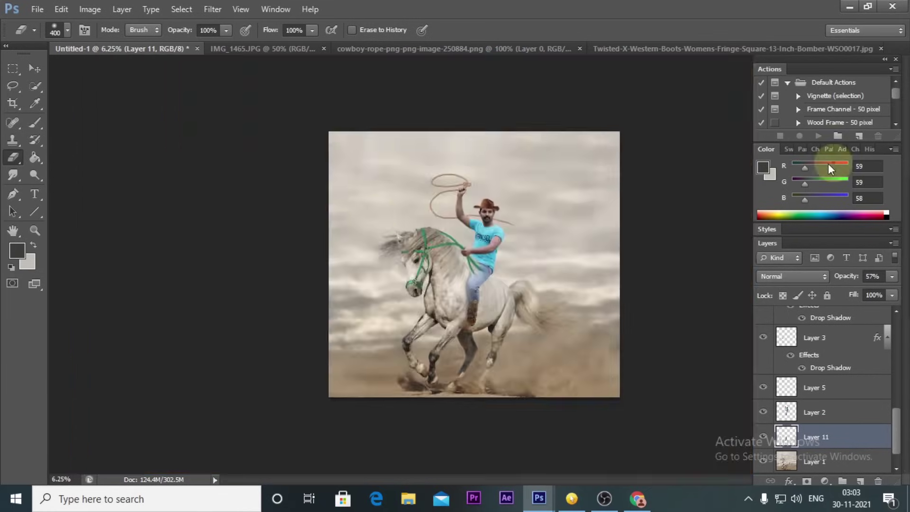
- Desaturate the boot layer (Layer 9) to -34 saturation and darken it to -9 lightness
{"action": "key", "text": "ctrl+plus"}
{"action": "key", "text": "ctrl+plus"}
{"action": "left_click", "coordinate": [35, 71]}
{"action": "right_click", "coordinate": [469, 362]}
{"action": "left_click", "coordinate": [489, 372]}
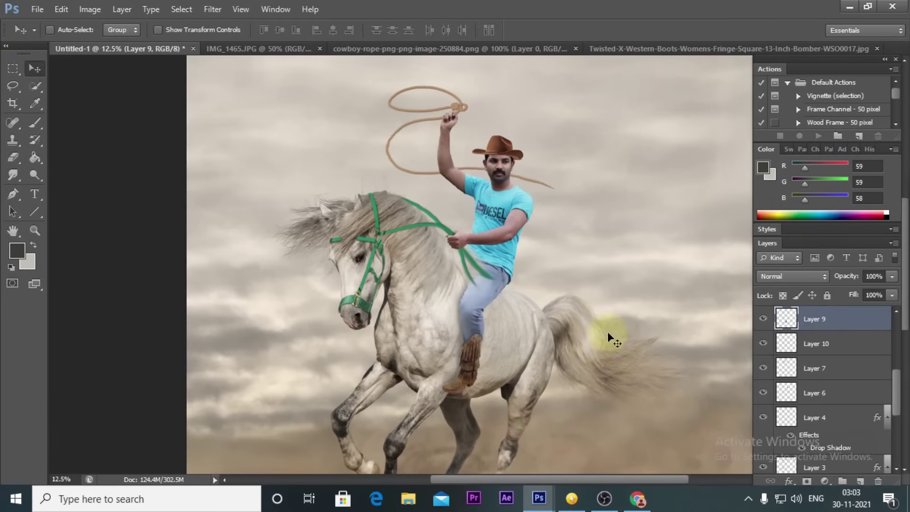
{"action": "key", "text": "alt+i"}
{"action": "key", "text": "j"}
{"action": "left_click", "coordinate": [271, 112]}
{"action": "left_click_drag", "start_coordinate": [684, 256], "coordinate": [681, 258]}
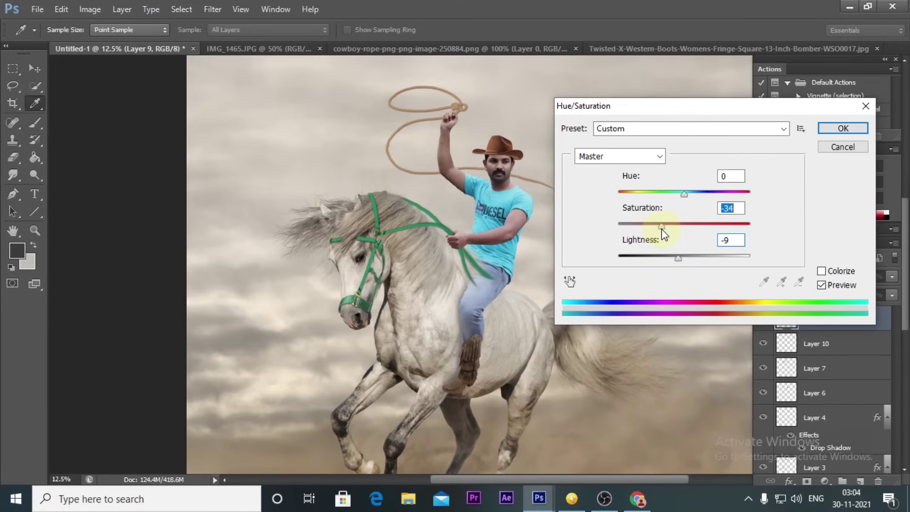
{"action": "left_click", "coordinate": [840, 133]}
- Reduce Layer 6's saturation to -27 with Hue/Saturation
{"action": "left_click", "coordinate": [499, 144], "text": "ctrl"}
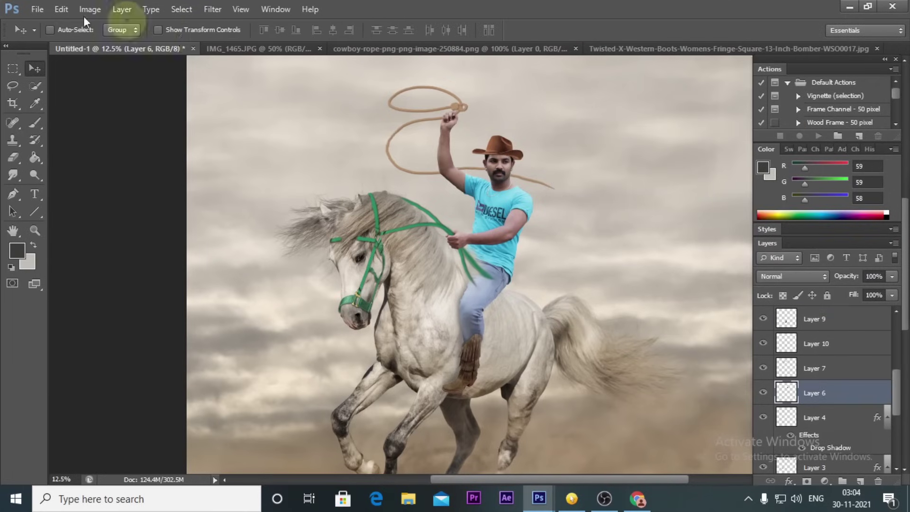
{"action": "left_click", "coordinate": [89, 10]}
{"action": "left_click", "coordinate": [287, 115]}
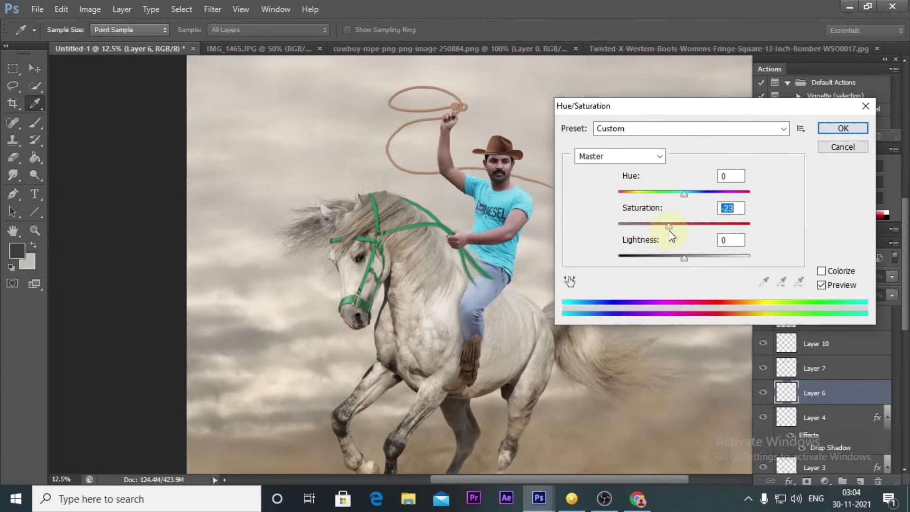
{"action": "left_click_drag", "start_coordinate": [669, 230], "coordinate": [668, 233]}
{"action": "left_click", "coordinate": [843, 128]}
{"action": "key", "text": "v"}
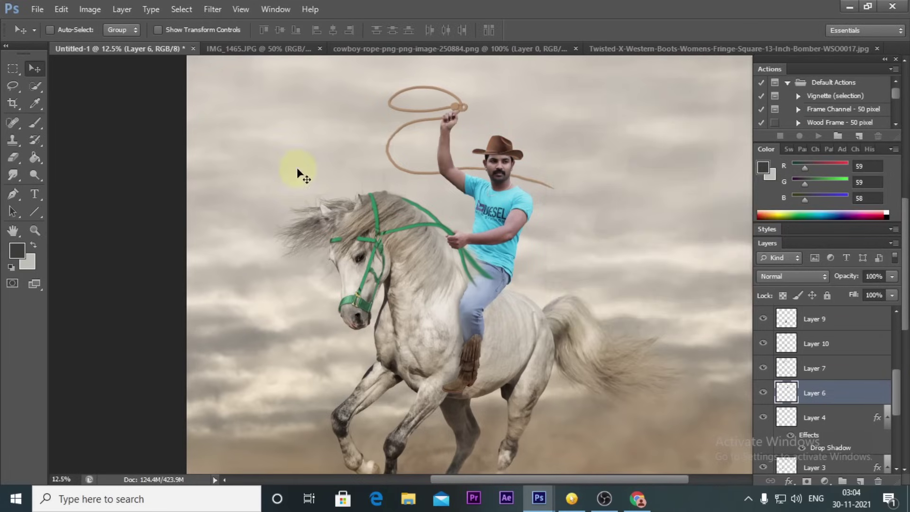
{"action": "key", "text": "ctrl+minus"}
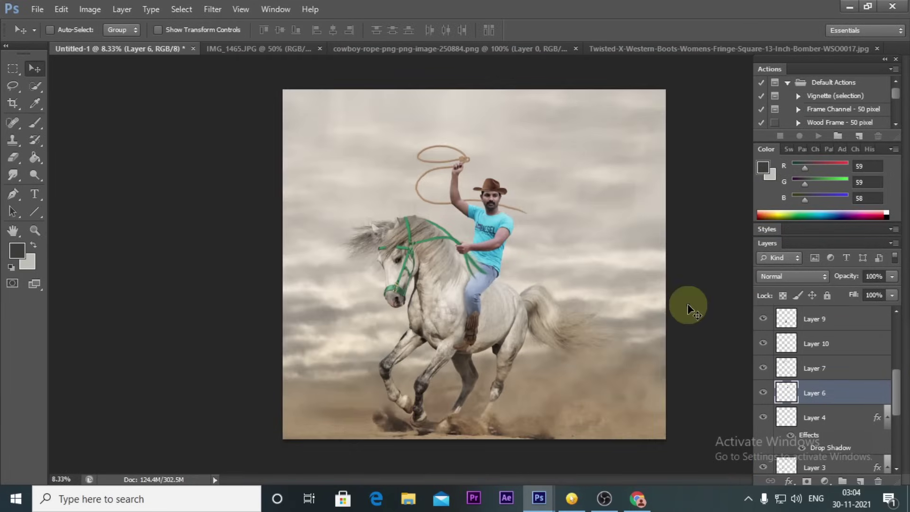
{"action": "key", "text": "ctrl+plus"}
{"action": "key", "text": "ctrl+plus"}
{"action": "key", "text": "ctrl+plus"}
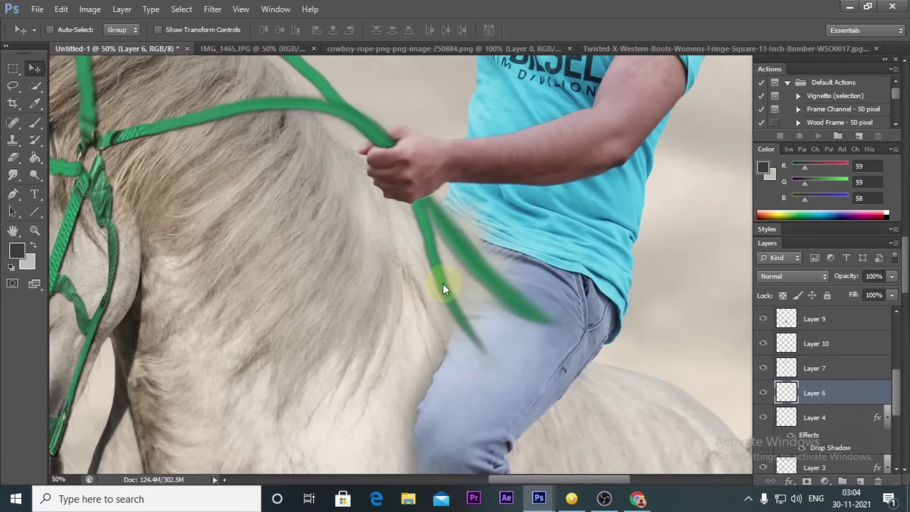
- Smudge the lower green rein on Layer 4 down across the jeans
{"action": "left_click", "coordinate": [443, 283], "text": "ctrl"}
{"action": "right_click", "coordinate": [439, 272]}
{"action": "left_click", "coordinate": [12, 175]}
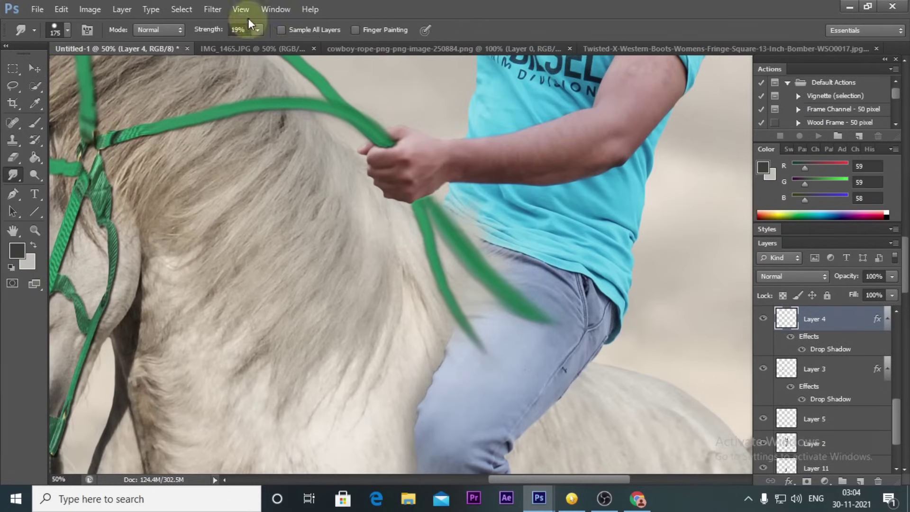
{"action": "left_click_drag", "start_coordinate": [479, 342], "coordinate": [586, 469]}
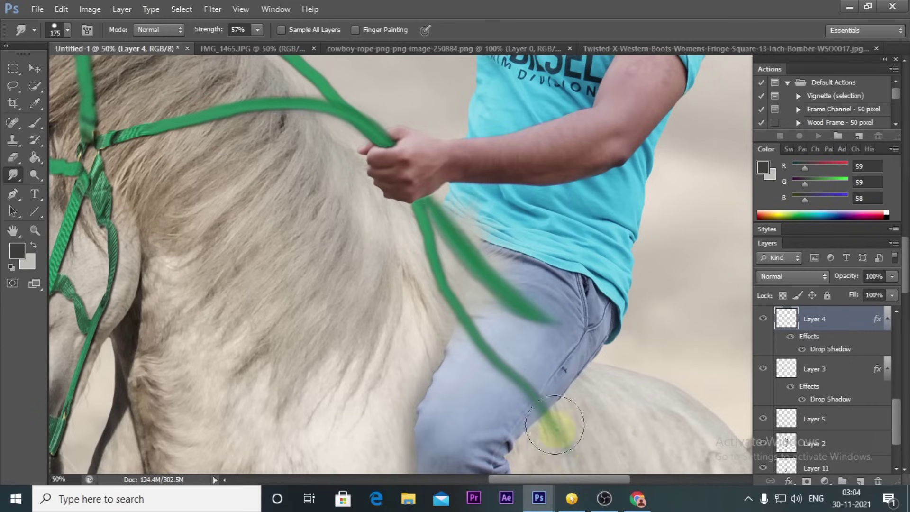
- Smudge the Layer 4 copy 3 rein strand down the leg and across the horse's back
{"action": "left_click", "coordinate": [469, 244], "text": "ctrl"}
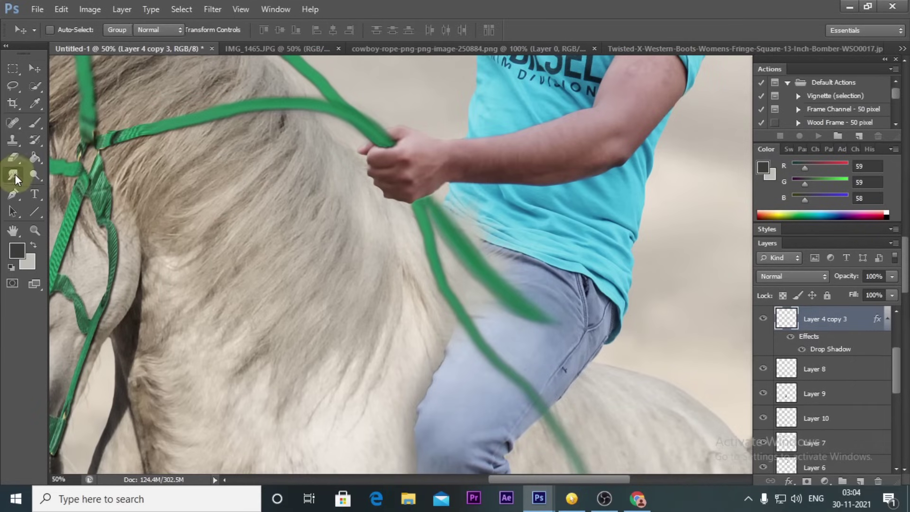
{"action": "left_click_drag", "start_coordinate": [515, 294], "coordinate": [756, 448]}
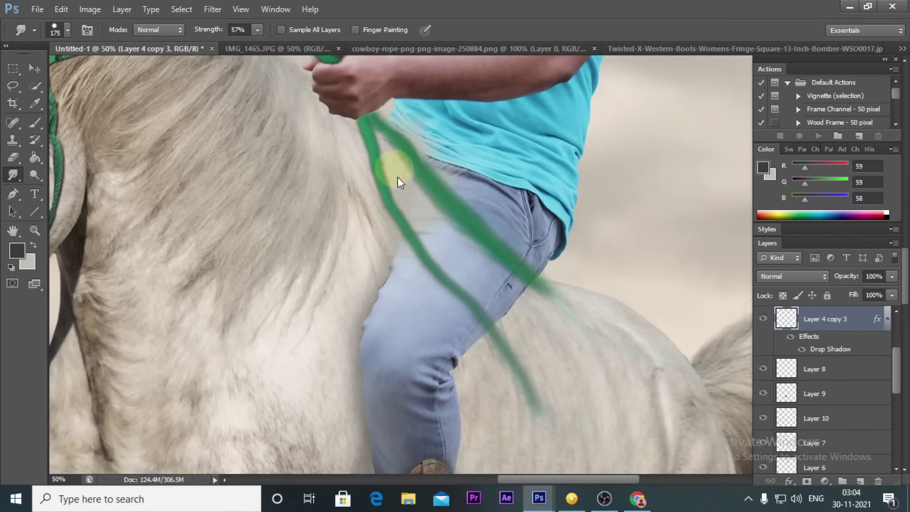
{"action": "left_click_drag", "start_coordinate": [419, 173], "coordinate": [545, 304]}
{"action": "left_click_drag", "start_coordinate": [373, 91], "coordinate": [456, 191]}
{"action": "left_click_drag", "start_coordinate": [412, 152], "coordinate": [525, 270]}
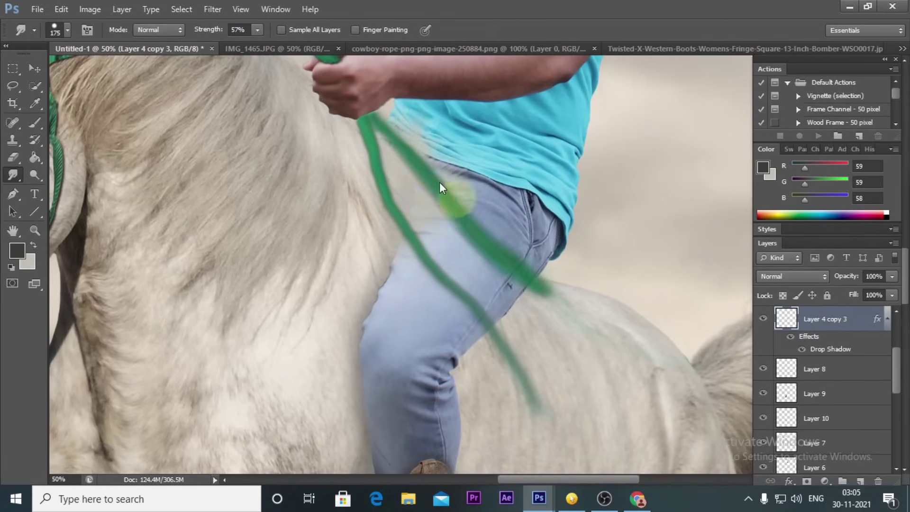
{"action": "left_click_drag", "start_coordinate": [437, 161], "coordinate": [677, 331]}
{"action": "left_click_drag", "start_coordinate": [498, 265], "coordinate": [635, 358]}
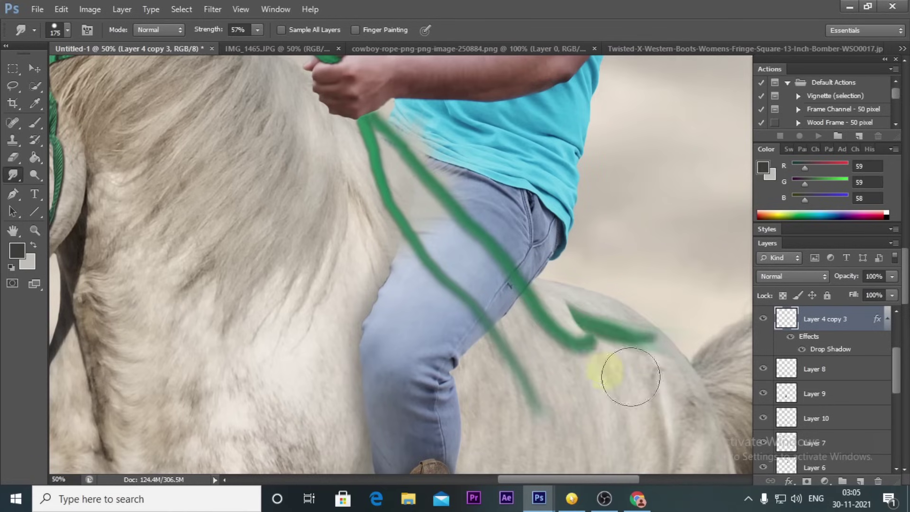
{"action": "left_click_drag", "start_coordinate": [417, 157], "coordinate": [655, 355]}
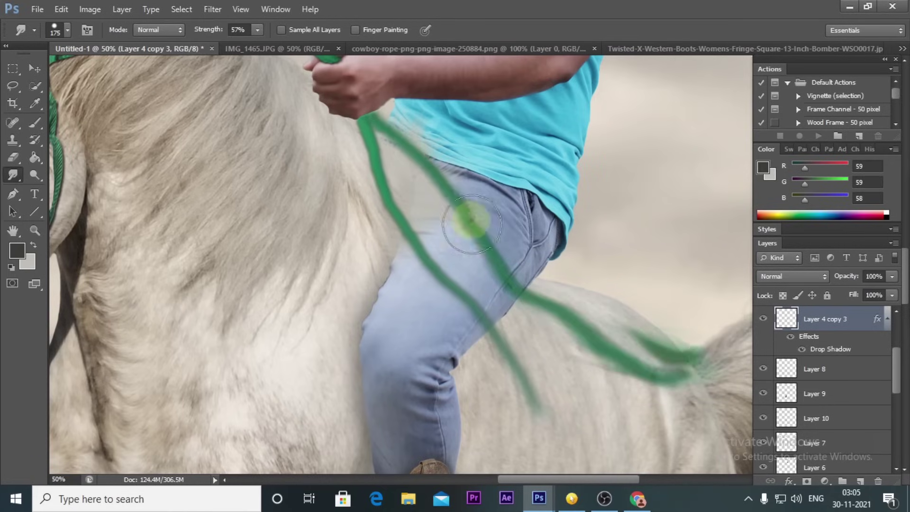
{"action": "left_click_drag", "start_coordinate": [463, 203], "coordinate": [581, 328]}
- Erase the right end and tip of the green rein strand with a smaller eraser
{"action": "key", "text": "e"}
{"action": "mouse_move", "coordinate": [716, 396]}
{"action": "left_mouse_down"}
{"action": "mouse_move", "coordinate": [651, 336]}
{"action": "mouse_move", "coordinate": [593, 327]}
{"action": "left_mouse_up"}
{"action": "right_click", "coordinate": [633, 268]}
{"action": "left_click", "coordinate": [636, 389]}
{"action": "left_click_drag", "start_coordinate": [587, 264], "coordinate": [591, 270]}
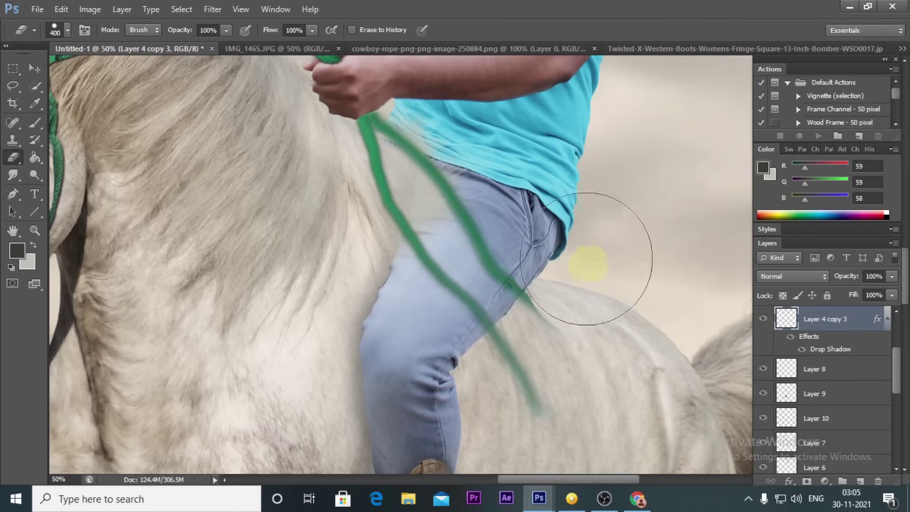
{"action": "key", "text": "bracketleft"}
{"action": "key", "text": "bracketleft"}
{"action": "key", "text": "bracketleft"}
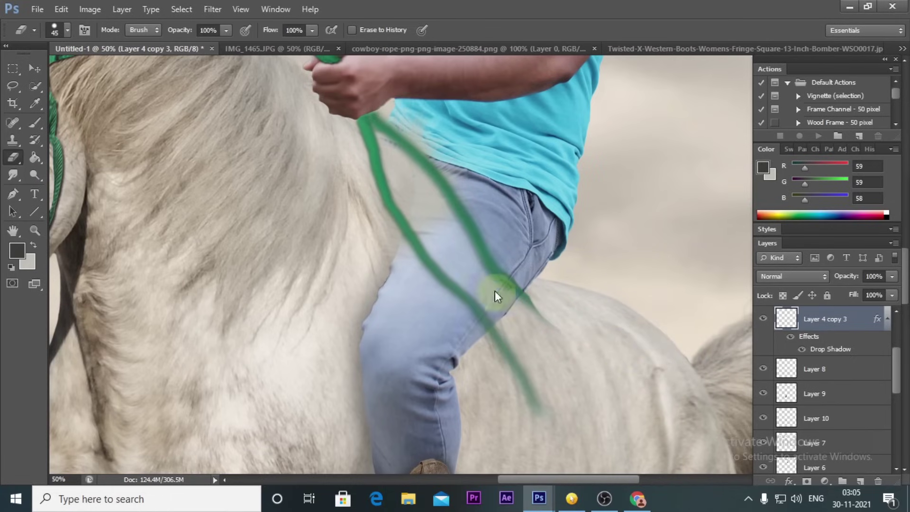
- Make Layer 4 active and enlarge the eraser brush
{"action": "right_click", "coordinate": [406, 224], "text": "ctrl"}
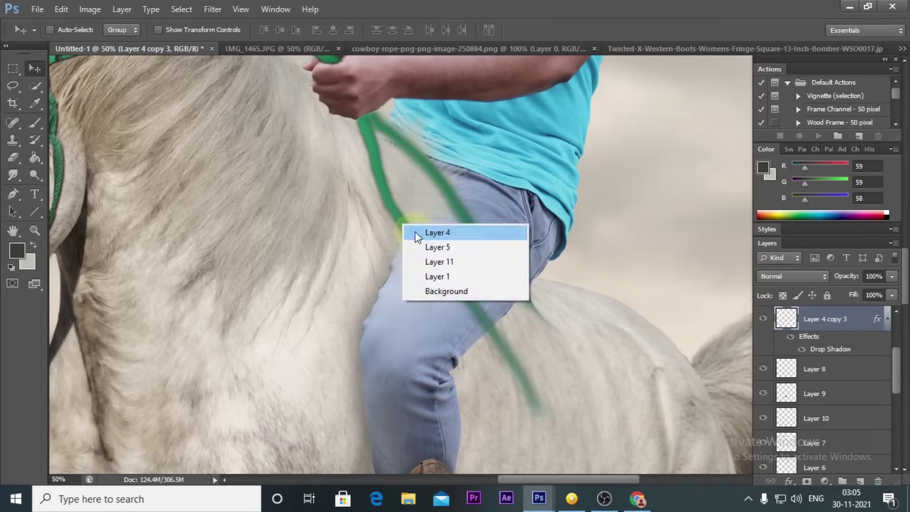
{"action": "left_click", "coordinate": [433, 232]}
{"action": "key", "text": "bracketright"}
{"action": "key", "text": "bracketright"}
{"action": "key", "text": "bracketright"}
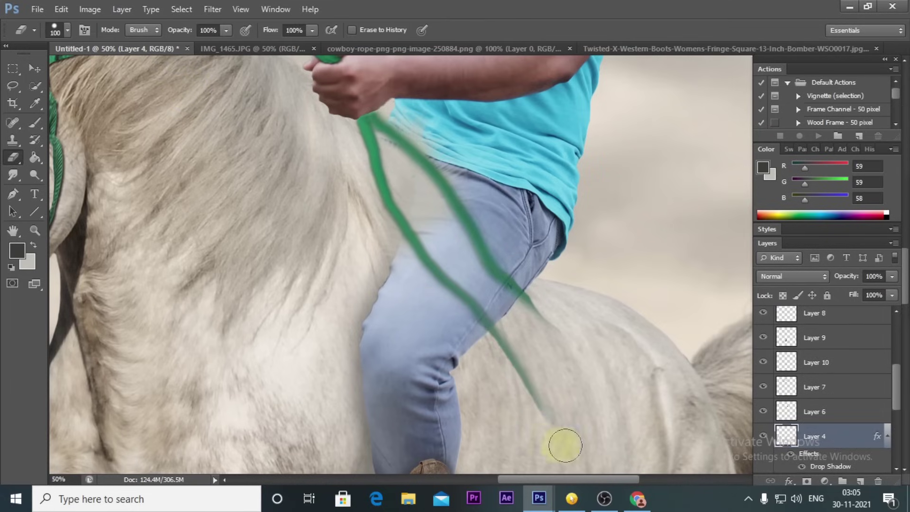
{"action": "scroll", "coordinate": [331, 242], "scroll_direction": "down", "scroll_amount": 3}
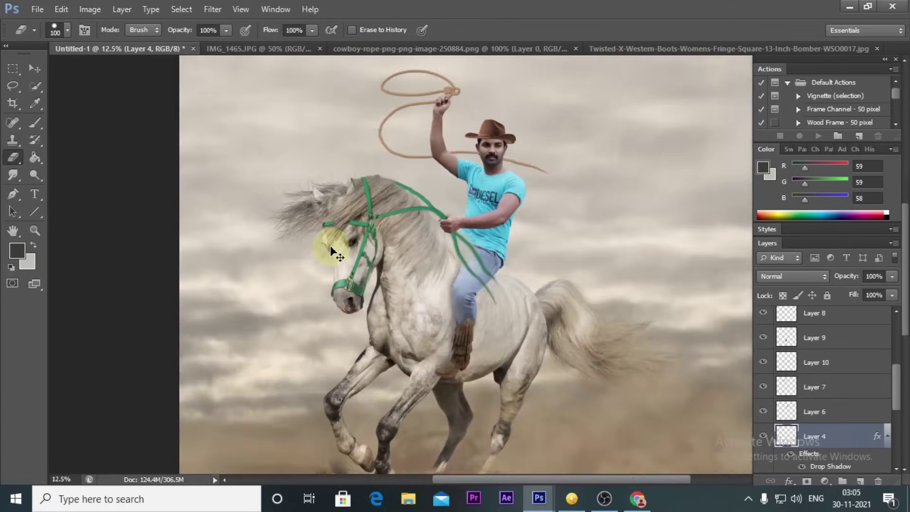
{"action": "scroll", "coordinate": [332, 244], "scroll_direction": "down", "scroll_amount": 1}
{"action": "scroll", "coordinate": [332, 245], "scroll_direction": "up", "scroll_amount": 1}
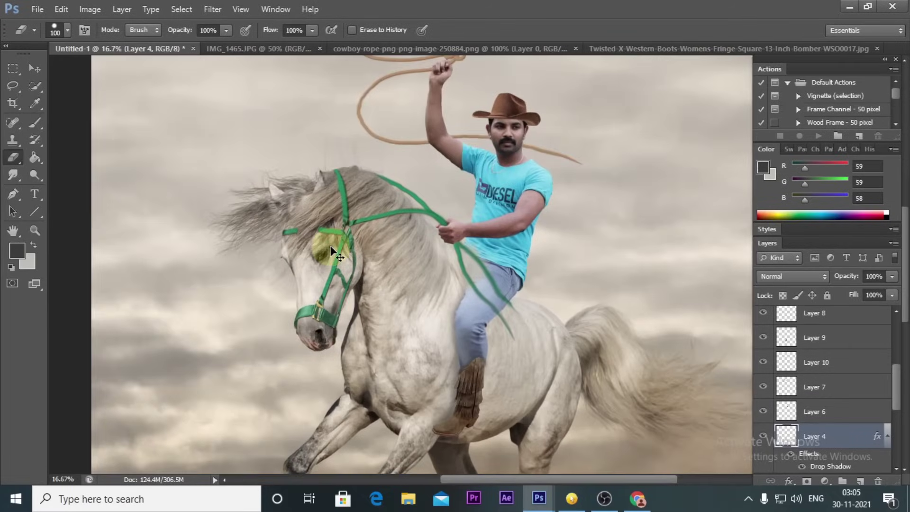
{"action": "scroll", "coordinate": [642, 307], "scroll_direction": "down", "scroll_amount": 1}
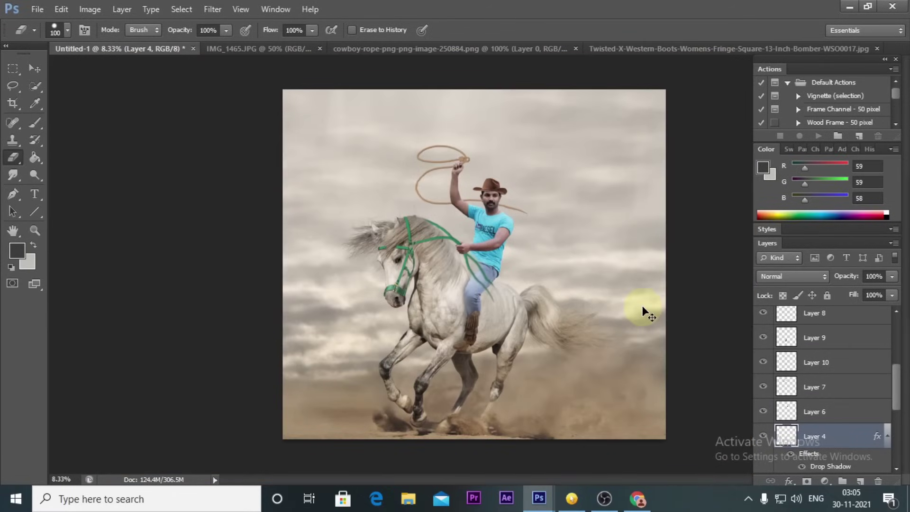
{"action": "scroll", "coordinate": [643, 308], "scroll_direction": "down", "scroll_amount": 1}
{"action": "scroll", "coordinate": [643, 308], "scroll_direction": "up", "scroll_amount": 1}
{"action": "scroll", "coordinate": [904, 377], "scroll_direction": "up", "scroll_amount": 3}
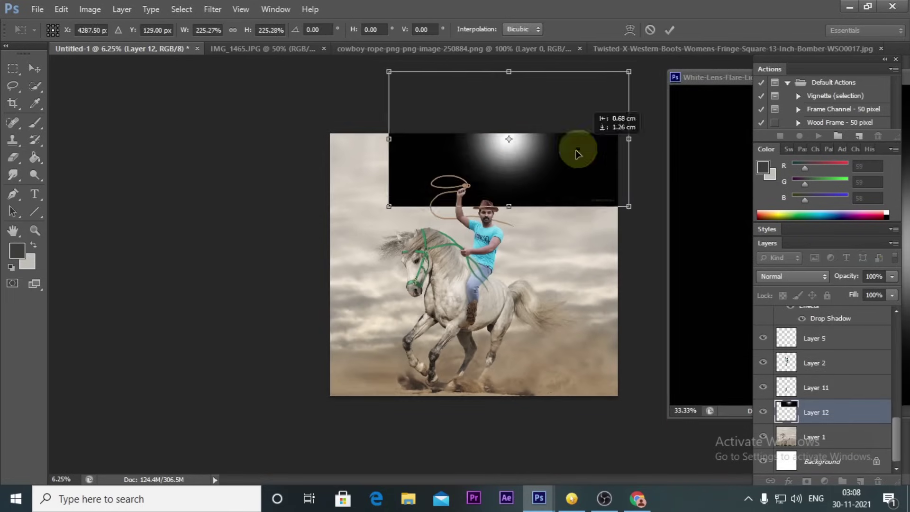
- Set the lens flare layer to Linear Dodge (Add) blending
{"action": "left_click", "coordinate": [791, 276]}
{"action": "left_click", "coordinate": [787, 134]}
{"action": "left_click", "coordinate": [806, 277]}
{"action": "left_click", "coordinate": [787, 134]}
- Enlarge the flare and move the glowing sun to the upper-right sky
{"action": "mouse_move", "coordinate": [594, 233]}
{"action": "left_mouse_down"}
{"action": "mouse_move", "coordinate": [640, 258]}
{"action": "mouse_move", "coordinate": [497, 213]}
{"action": "left_mouse_up"}
{"action": "left_click", "coordinate": [5, 158]}
{"action": "left_click", "coordinate": [405, 197]}
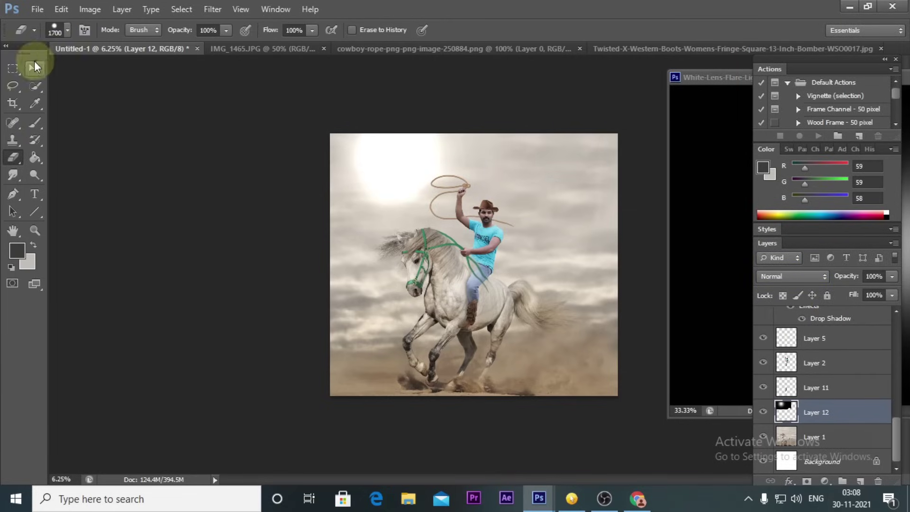
{"action": "left_click", "coordinate": [34, 68]}
{"action": "left_click_drag", "start_coordinate": [395, 177], "coordinate": [554, 183]}
{"action": "scroll", "coordinate": [835, 379], "scroll_direction": "up", "scroll_amount": 5}
- Add a new top layer, Layer 13, filled with a tan colour sampled from the picture
{"action": "left_click", "coordinate": [839, 353]}
{"action": "left_click", "coordinate": [860, 481]}
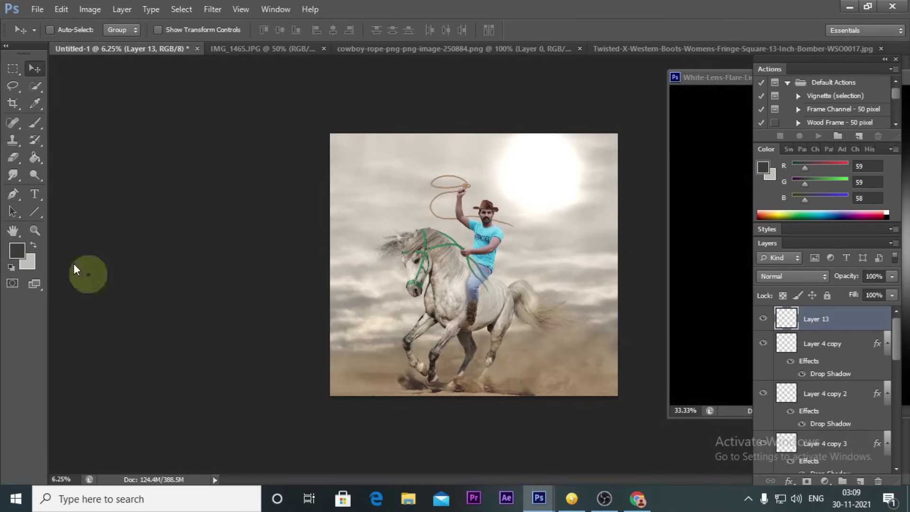
{"action": "left_click", "coordinate": [16, 250]}
{"action": "left_click", "coordinate": [331, 351]}
{"action": "left_click", "coordinate": [848, 218]}
{"action": "left_click", "coordinate": [35, 157]}
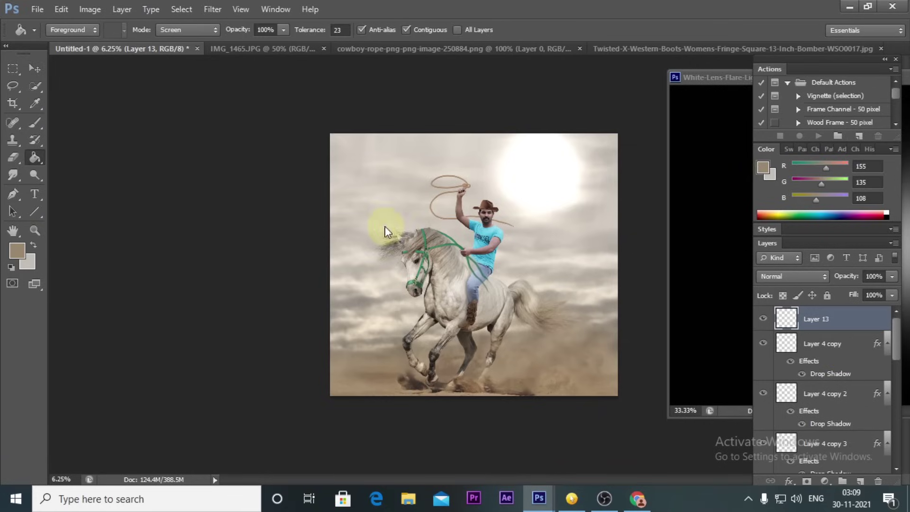
{"action": "left_click", "coordinate": [382, 227]}
- Set Layer 13 to Color Dodge at 31% opacity and erase stray shading near the boot
{"action": "left_click", "coordinate": [793, 276]}
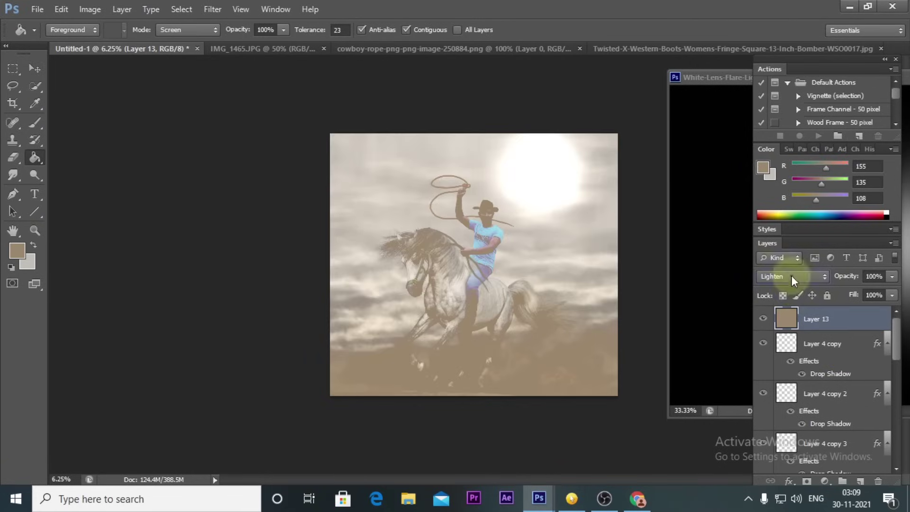
{"action": "left_click", "coordinate": [792, 276]}
{"action": "left_click", "coordinate": [794, 207]}
{"action": "left_click", "coordinate": [792, 276]}
{"action": "left_click", "coordinate": [783, 128]}
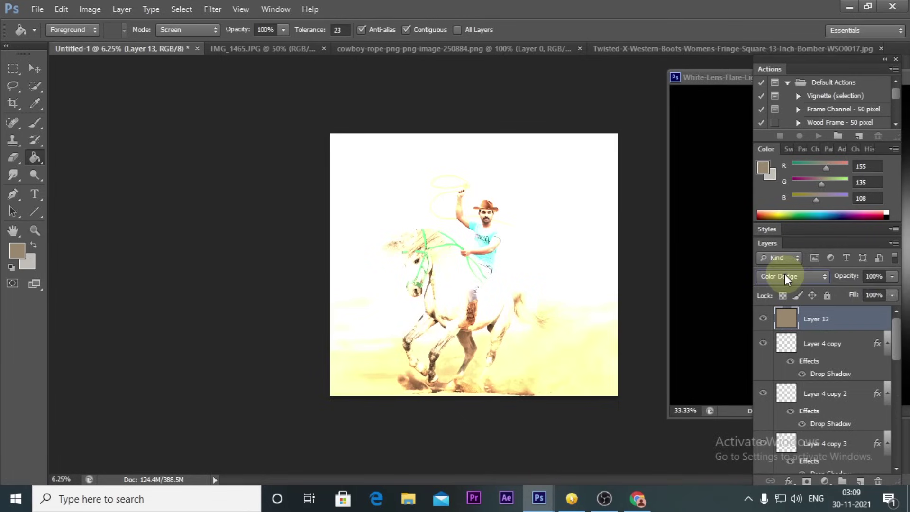
{"action": "left_click", "coordinate": [893, 276]}
{"action": "mouse_move", "coordinate": [877, 290]}
{"action": "left_mouse_down"}
{"action": "mouse_move", "coordinate": [847, 298]}
{"action": "mouse_move", "coordinate": [857, 300]}
{"action": "left_mouse_up"}
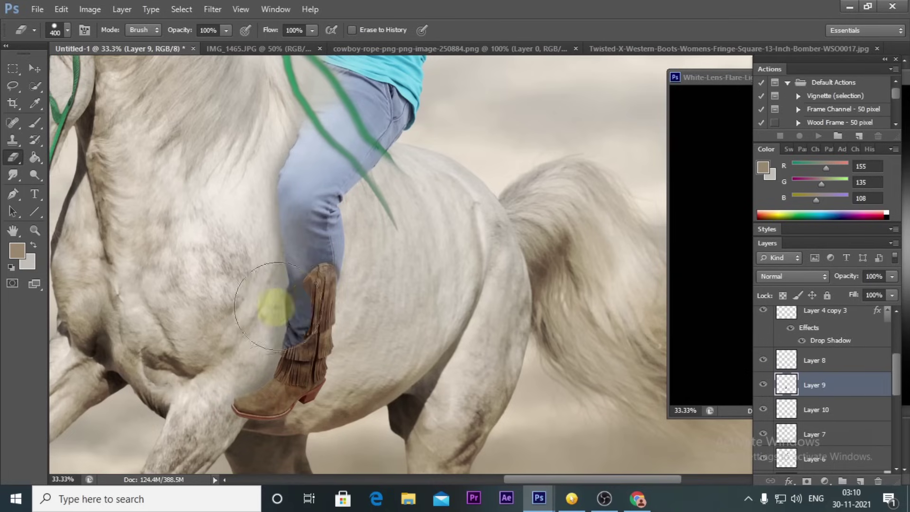
{"action": "left_click_drag", "start_coordinate": [276, 306], "coordinate": [333, 303]}
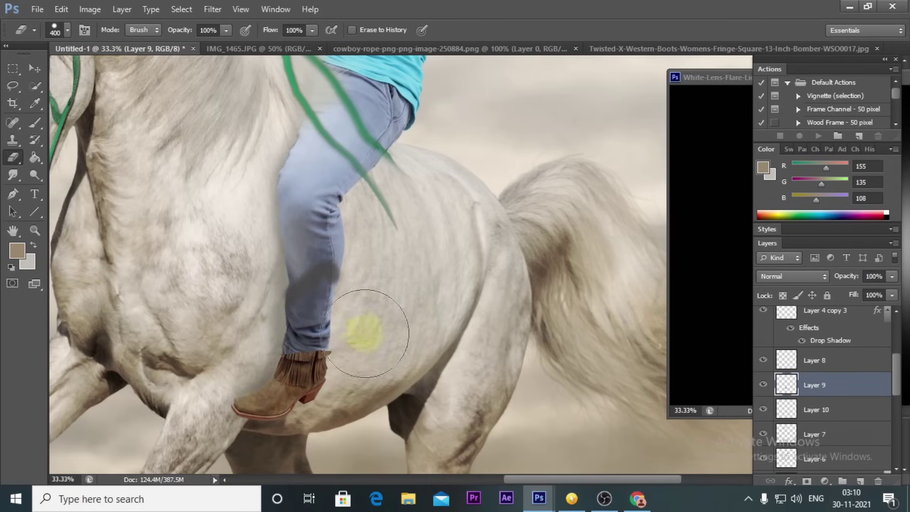
- Shift the shading slightly and return to the main cowboy composition
{"action": "left_click", "coordinate": [34, 69]}
{"action": "left_click_drag", "start_coordinate": [320, 283], "coordinate": [327, 300]}
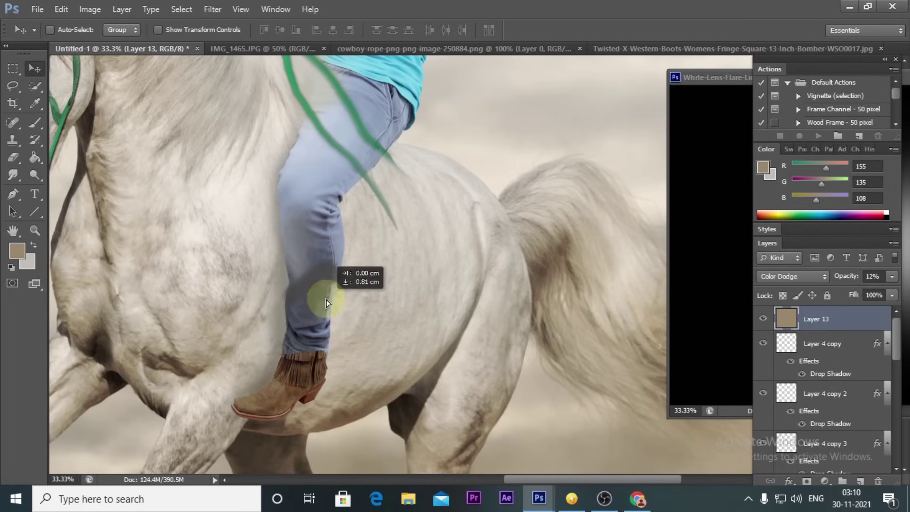
{"action": "scroll", "coordinate": [897, 389], "scroll_direction": "down", "scroll_amount": 2}
{"action": "scroll", "coordinate": [897, 388], "scroll_direction": "down", "scroll_amount": 1}
{"action": "key", "text": "ctrl+Tab"}
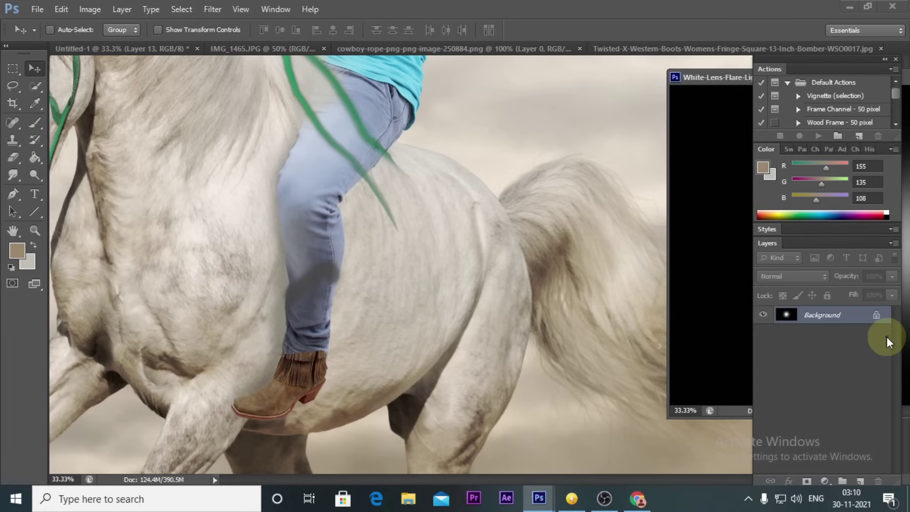
{"action": "left_click", "coordinate": [497, 270]}
{"action": "scroll", "coordinate": [894, 346], "scroll_direction": "down", "scroll_amount": 3}
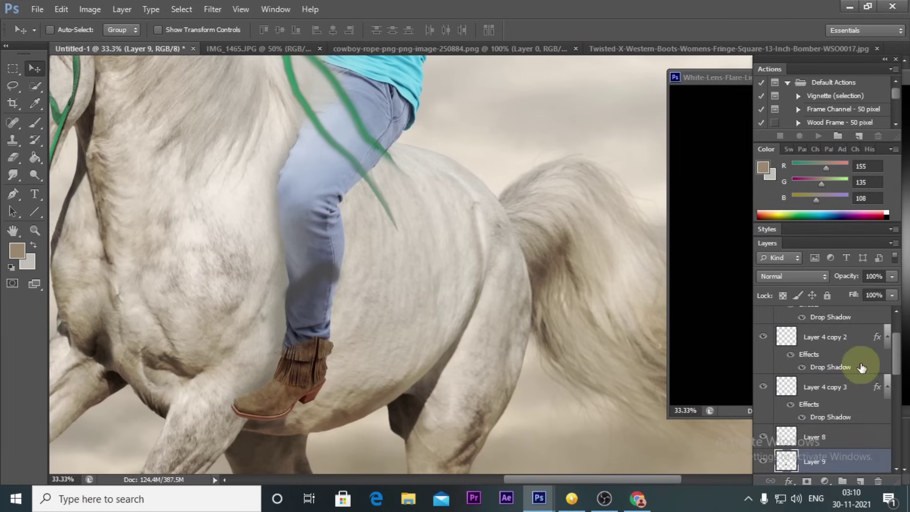
{"action": "left_click", "coordinate": [15, 160]}
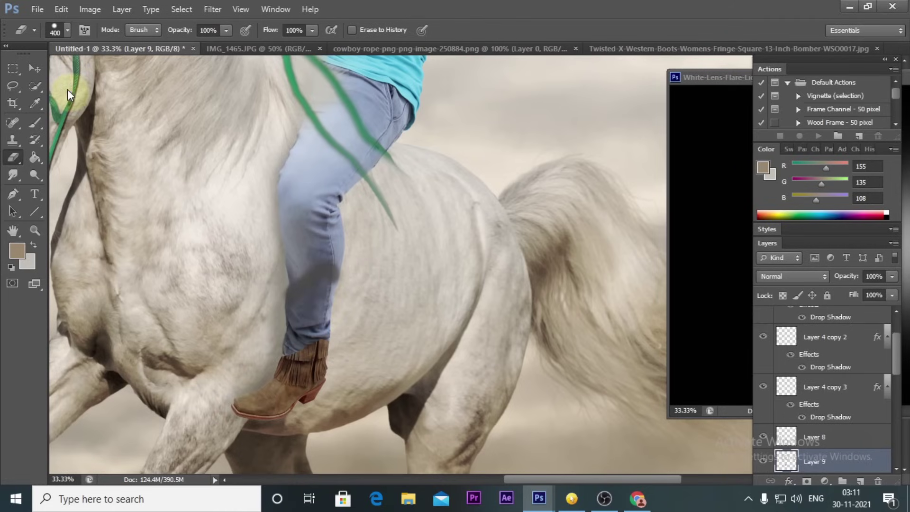
{"action": "left_click", "coordinate": [35, 68]}
- Set Layer 10 to Overlay, reposition its belly shading, and erase the excess
{"action": "key", "text": "alt+bracketleft"}
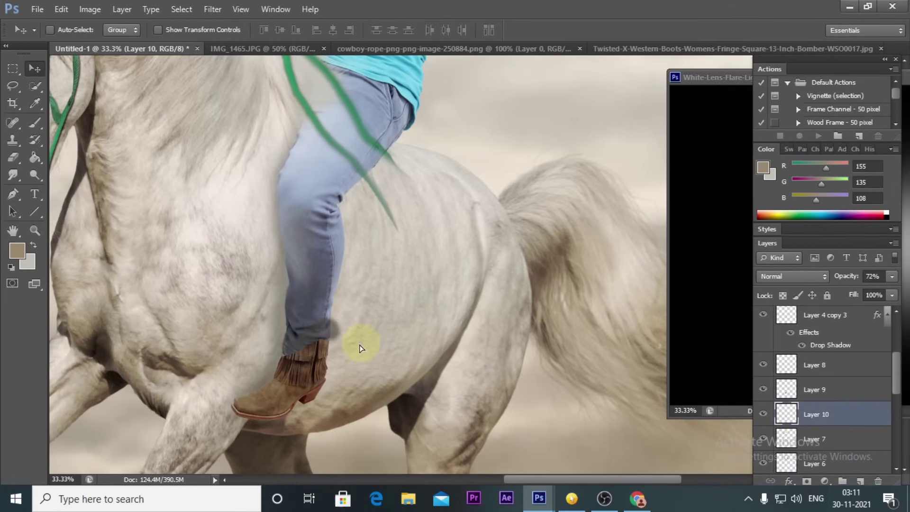
{"action": "left_click", "coordinate": [793, 276]}
{"action": "left_click", "coordinate": [799, 171]}
{"action": "left_click_drag", "start_coordinate": [317, 361], "coordinate": [491, 362]}
{"action": "left_click", "coordinate": [13, 157]}
{"action": "left_click_drag", "start_coordinate": [240, 373], "coordinate": [372, 351]}
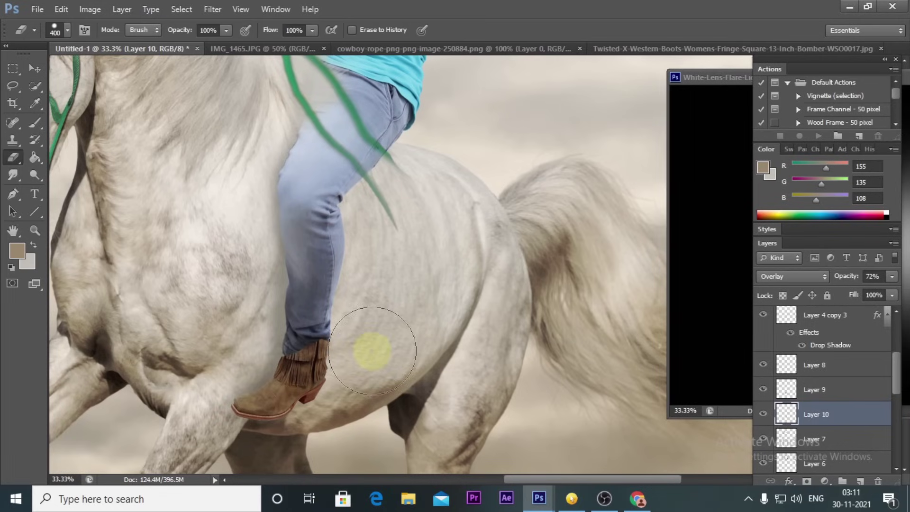
{"action": "left_click", "coordinate": [35, 68]}
{"action": "scroll", "coordinate": [514, 167], "scroll_direction": "down", "scroll_amount": 2}
{"action": "scroll", "coordinate": [519, 179], "scroll_direction": "down", "scroll_amount": 2}
{"action": "scroll", "coordinate": [433, 279], "scroll_direction": "up", "scroll_amount": 1}
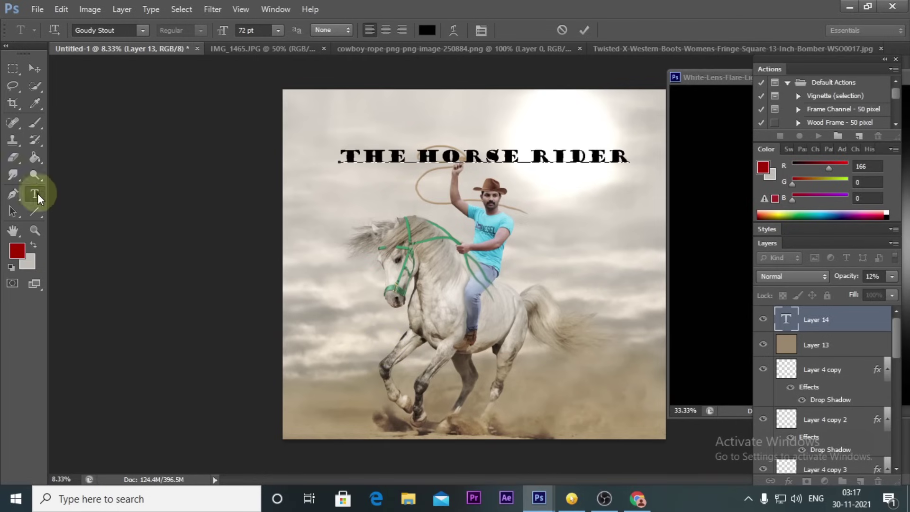
- Change the title font, trying Mesquite Std before settling on Wide Latin
{"action": "key", "text": "ctrl+a"}
{"action": "left_click", "coordinate": [143, 30]}
{"action": "left_click", "coordinate": [211, 408]}
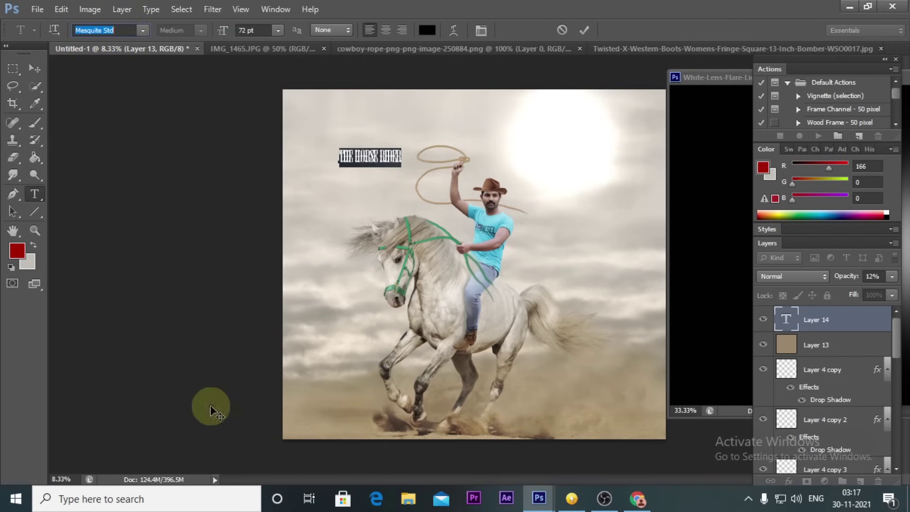
{"action": "left_click", "coordinate": [142, 29]}
{"action": "left_click_drag", "start_coordinate": [294, 248], "coordinate": [291, 352]}
{"action": "left_click", "coordinate": [249, 349]}
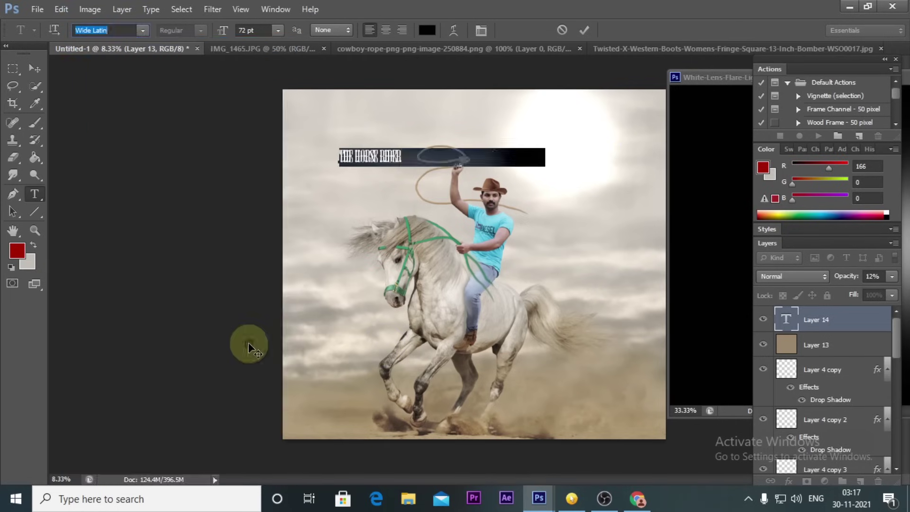
- Edit the title to read 'The Horse Rider' with a capital R, and commit it
{"action": "left_click", "coordinate": [350, 158]}
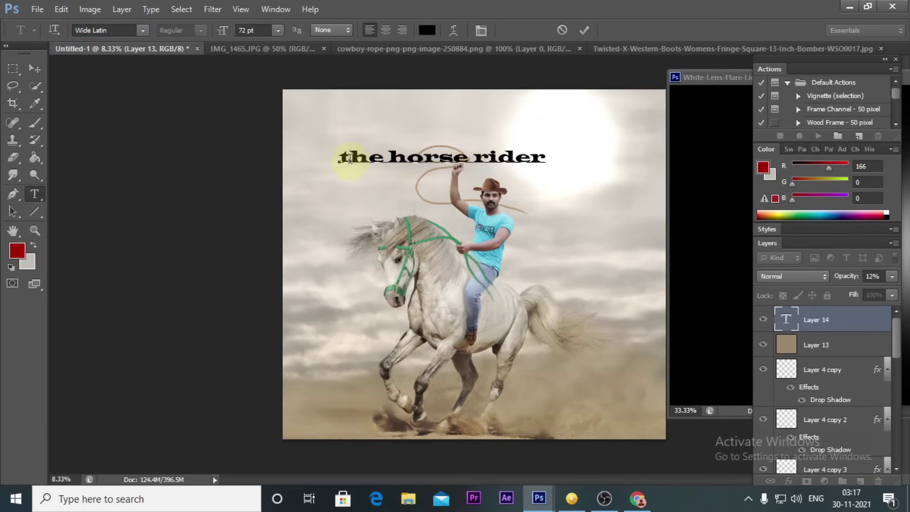
{"action": "type", "text": "The H"}
{"action": "left_click", "coordinate": [496, 160]}
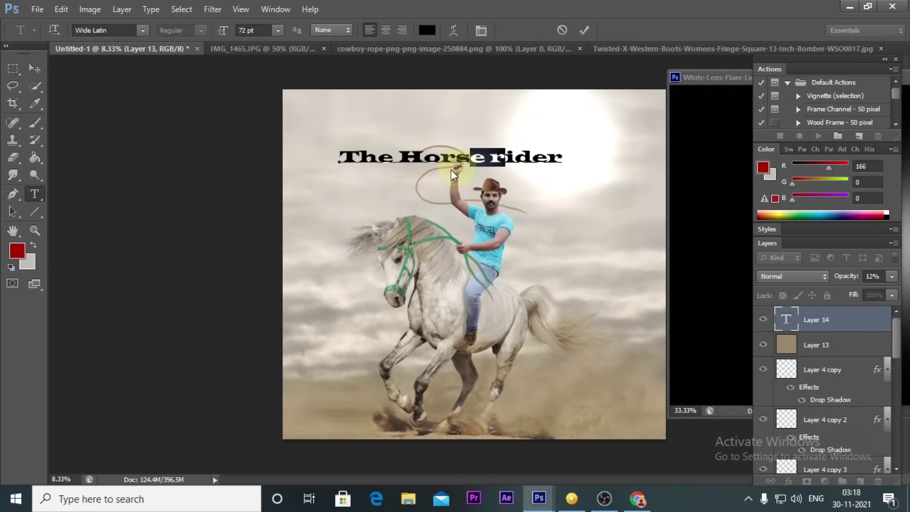
{"action": "type", "text": "R"}
{"action": "left_click", "coordinate": [35, 69]}
- Stretch the title taller, then move and shrink it to the lower right
{"action": "key", "text": "ctrl+t"}
{"action": "left_click_drag", "start_coordinate": [456, 149], "coordinate": [456, 116]}
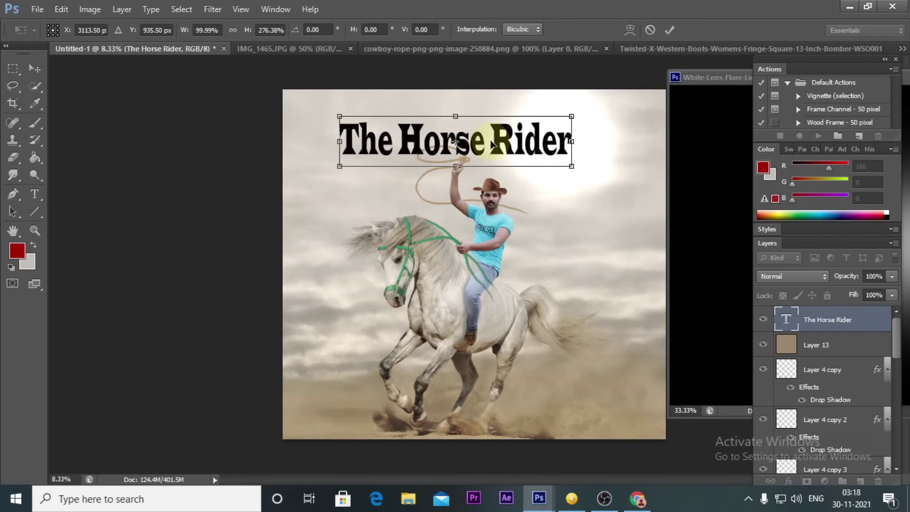
{"action": "key", "text": "Return"}
{"action": "left_click_drag", "start_coordinate": [527, 148], "coordinate": [520, 402]}
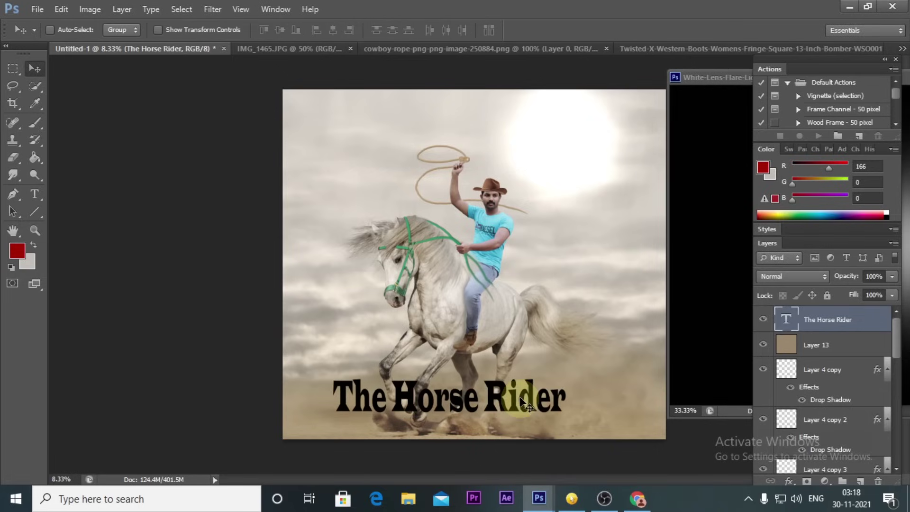
{"action": "key", "text": "ctrl+t"}
{"action": "mouse_move", "coordinate": [567, 378]}
{"action": "left_mouse_down"}
{"action": "mouse_move", "coordinate": [484, 392]}
{"action": "mouse_move", "coordinate": [633, 397]}
{"action": "left_mouse_up"}
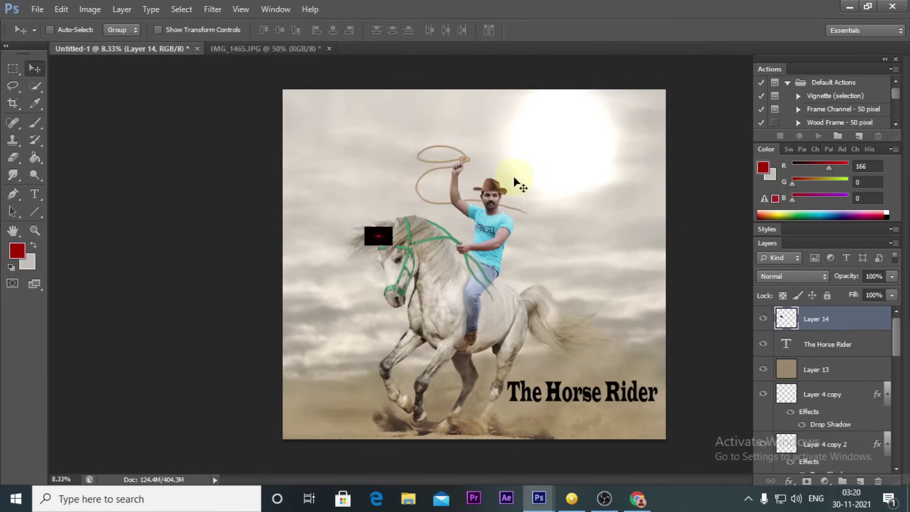
- Transform the red flare into a thin strip under the title, briefly trying Overlay
{"action": "key", "text": "ctrl+t"}
{"action": "mouse_move", "coordinate": [486, 216]}
{"action": "left_mouse_down"}
{"action": "mouse_move", "coordinate": [635, 416]}
{"action": "mouse_move", "coordinate": [652, 401]}
{"action": "left_mouse_up"}
{"action": "left_click", "coordinate": [793, 276]}
{"action": "left_click", "coordinate": [802, 163]}
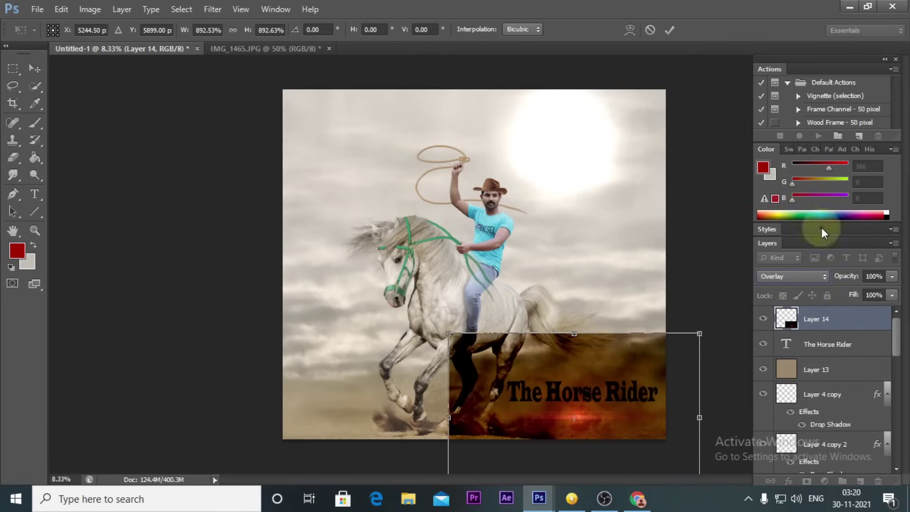
{"action": "left_click_drag", "start_coordinate": [575, 333], "coordinate": [587, 327]}
{"action": "mouse_move", "coordinate": [586, 361]}
{"action": "left_mouse_down"}
{"action": "mouse_move", "coordinate": [588, 318]}
{"action": "mouse_move", "coordinate": [589, 406]}
{"action": "left_mouse_up"}
{"action": "mouse_move", "coordinate": [711, 435]}
{"action": "left_mouse_down"}
{"action": "mouse_move", "coordinate": [647, 441]}
{"action": "mouse_move", "coordinate": [610, 409]}
{"action": "left_mouse_up"}
{"action": "key", "text": "Return"}
- Select flare Layer 14 and compare Linear Dodge (Add) and Color Dodge blending
{"action": "right_click", "coordinate": [594, 393]}
{"action": "left_click", "coordinate": [622, 395]}
{"action": "right_click", "coordinate": [651, 416]}
{"action": "left_click", "coordinate": [663, 380]}
{"action": "left_click", "coordinate": [791, 276]}
{"action": "left_click", "coordinate": [787, 133]}
{"action": "left_click", "coordinate": [786, 277]}
{"action": "left_click", "coordinate": [793, 121]}
- Nudge the flare under the title, keep Linear Dodge (Add), and duplicate the layer
{"action": "left_click_drag", "start_coordinate": [586, 424], "coordinate": [587, 431]}
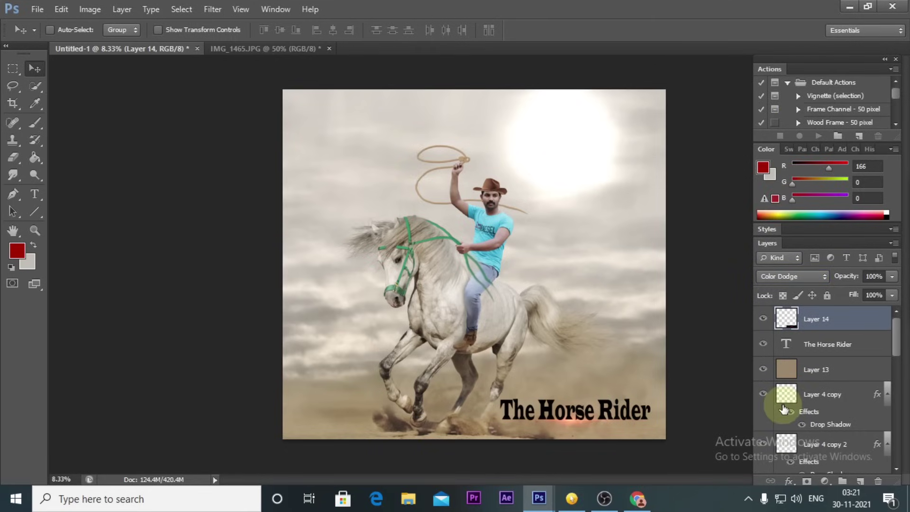
{"action": "left_click", "coordinate": [822, 277]}
{"action": "left_click", "coordinate": [787, 98]}
{"action": "left_click", "coordinate": [792, 277]}
{"action": "left_click", "coordinate": [788, 144]}
{"action": "left_click", "coordinate": [792, 276]}
{"action": "left_click", "coordinate": [793, 133]}
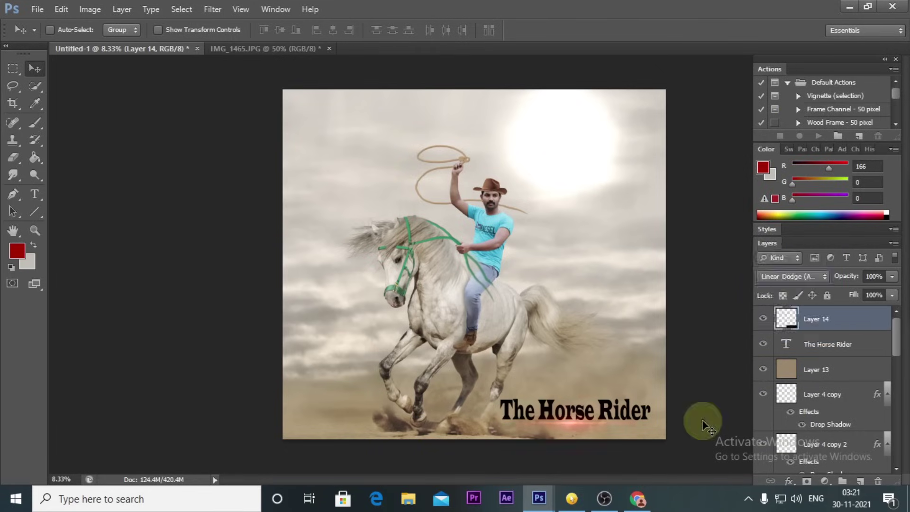
{"action": "key", "text": "ctrl+j"}
{"action": "key", "text": "ctrl+j"}
{"action": "key", "text": "ctrl+j"}
{"action": "key", "text": "ctrl+j"}
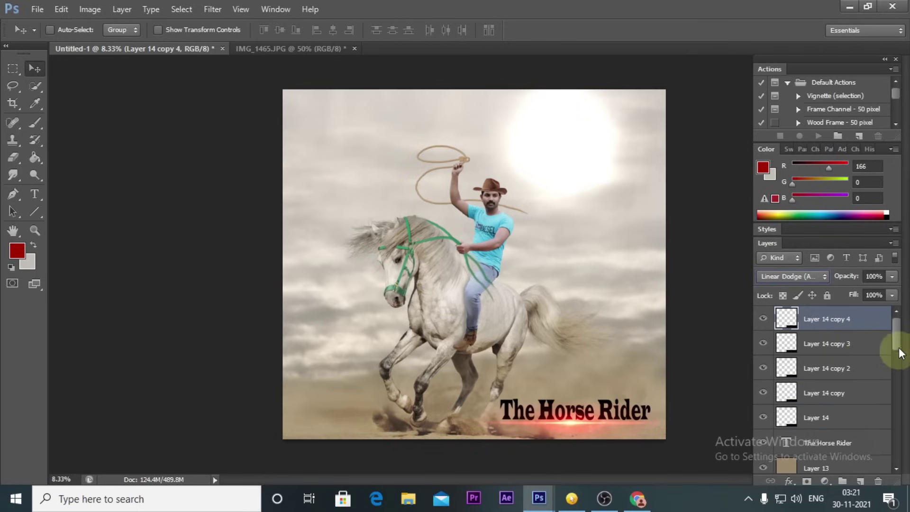
- Set the tan tint Layer 13 to 18% opacity
{"action": "scroll", "coordinate": [900, 359], "scroll_direction": "down", "scroll_amount": 3}
{"action": "scroll", "coordinate": [900, 370], "scroll_direction": "up", "scroll_amount": 2}
{"action": "left_click", "coordinate": [885, 380]}
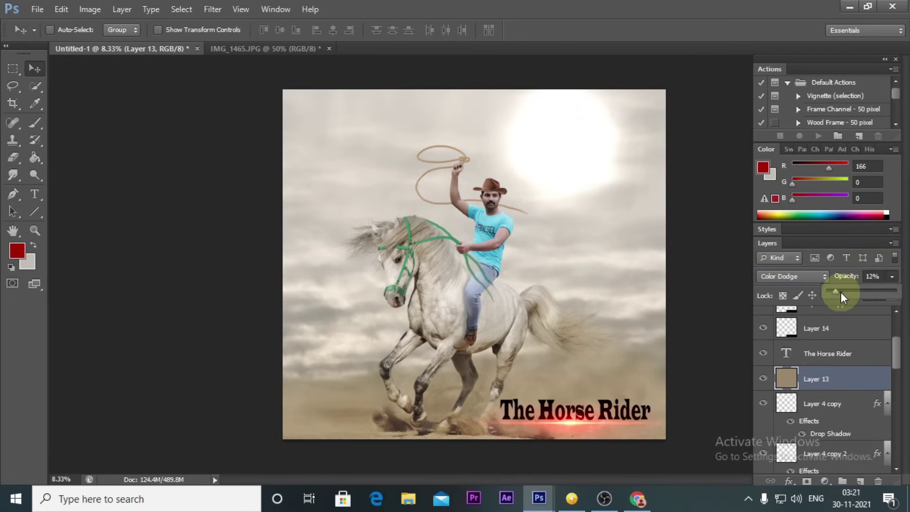
{"action": "left_click_drag", "start_coordinate": [843, 292], "coordinate": [772, 295]}
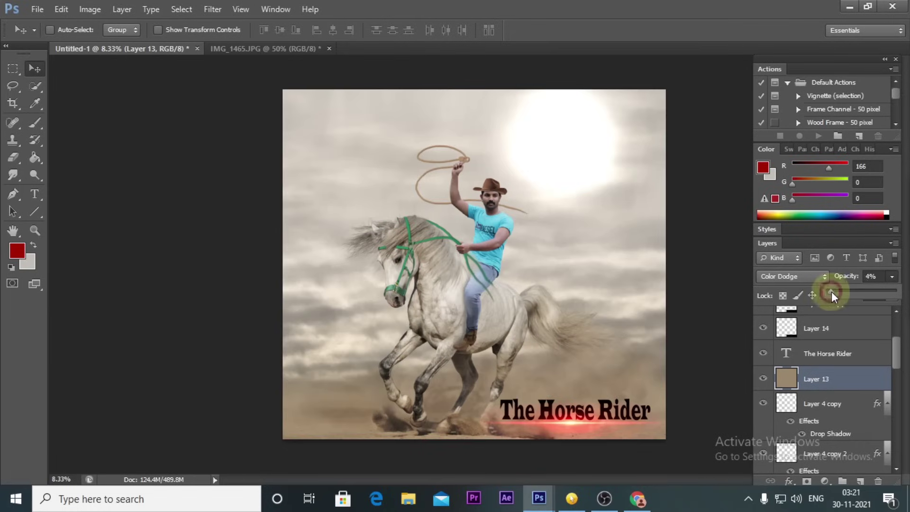
{"action": "left_click_drag", "start_coordinate": [830, 294], "coordinate": [840, 292]}
- Add a new Layer 15 filled black, blended in Soft Light at 94% opacity
{"action": "scroll", "coordinate": [892, 459], "scroll_direction": "up", "scroll_amount": 3}
{"action": "scroll", "coordinate": [848, 345], "scroll_direction": "down", "scroll_amount": 4}
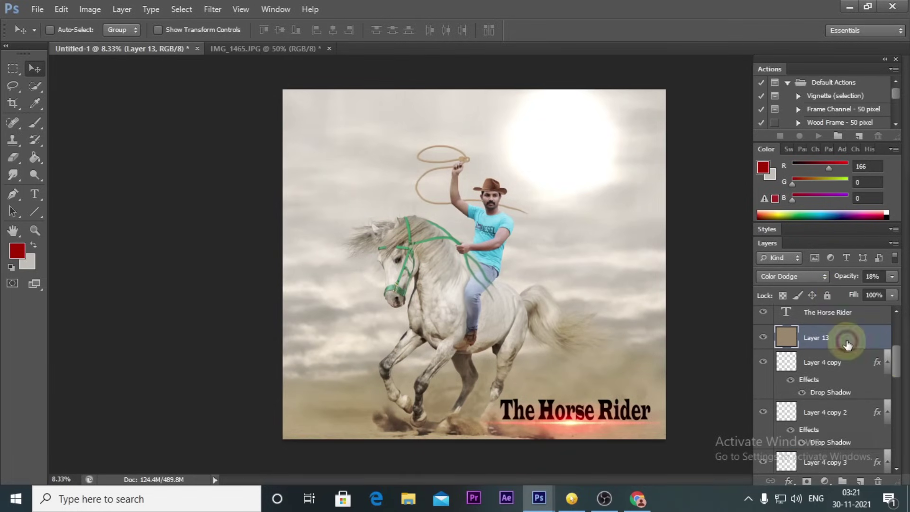
{"action": "left_click", "coordinate": [860, 481]}
{"action": "left_click", "coordinate": [17, 252]}
{"action": "left_click", "coordinate": [537, 395]}
{"action": "left_click", "coordinate": [850, 221]}
{"action": "left_click", "coordinate": [35, 158]}
{"action": "left_click", "coordinate": [657, 294]}
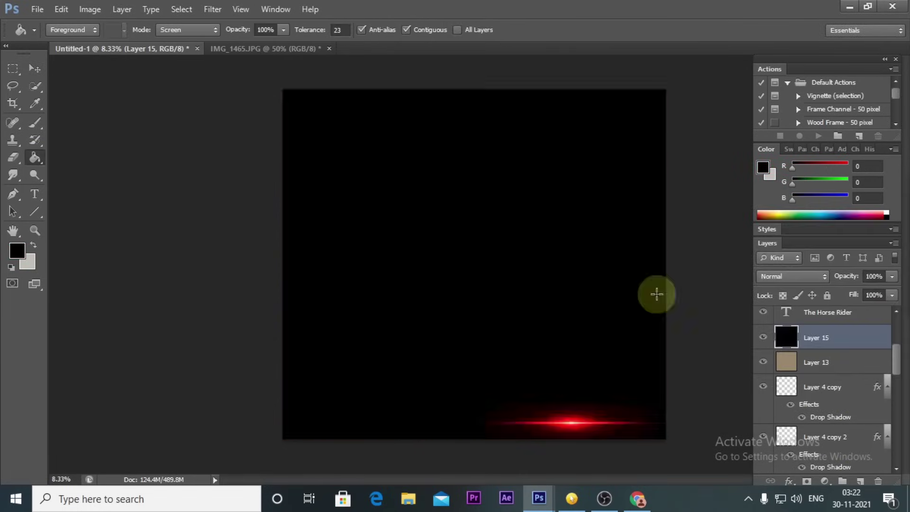
{"action": "left_click", "coordinate": [806, 275]}
{"action": "left_click", "coordinate": [777, 182]}
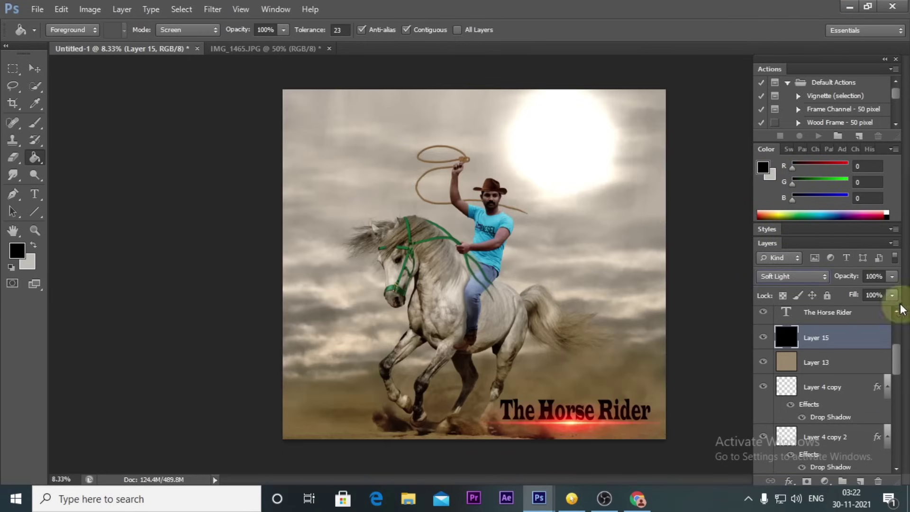
{"action": "left_click", "coordinate": [892, 276]}
{"action": "left_click_drag", "start_coordinate": [893, 292], "coordinate": [889, 297]}
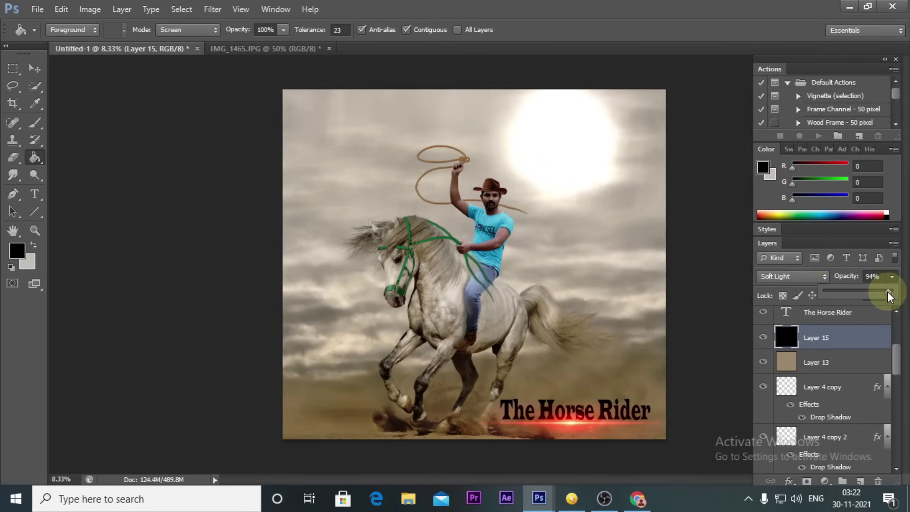
- Recolour sun Layer 12 with Hue/Saturation: shifted hue, saturation +90, lower lightness
{"action": "left_click", "coordinate": [38, 70]}
{"action": "left_click_drag", "start_coordinate": [901, 365], "coordinate": [895, 443]}
{"action": "left_click", "coordinate": [825, 408]}
{"action": "left_click", "coordinate": [90, 9]}
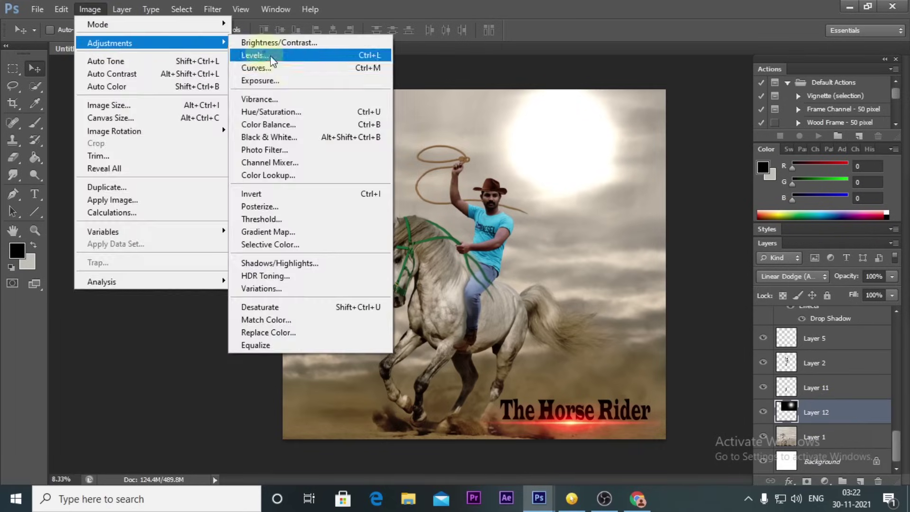
{"action": "left_click", "coordinate": [264, 108]}
{"action": "left_click_drag", "start_coordinate": [607, 105], "coordinate": [749, 126]}
{"action": "left_click_drag", "start_coordinate": [824, 214], "coordinate": [761, 215]}
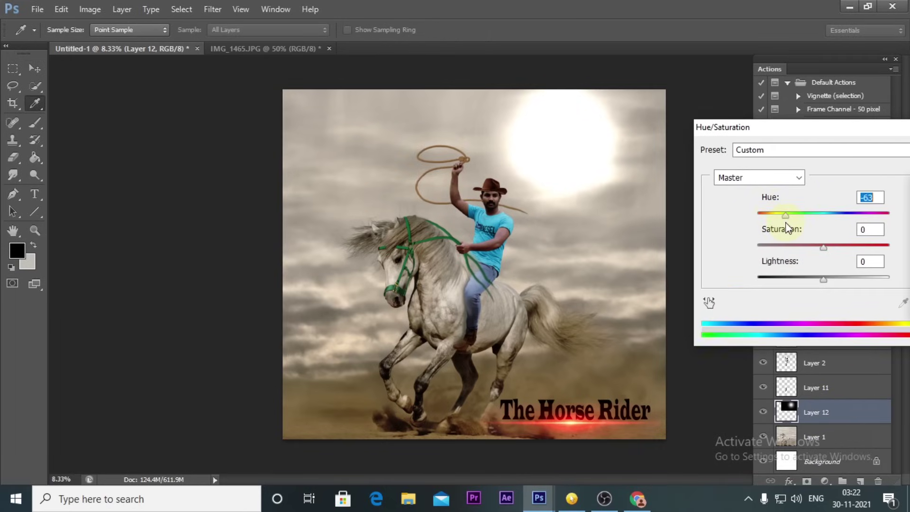
{"action": "type", "text": "90"}
{"action": "key", "text": "Tab"}
{"action": "mouse_move", "coordinate": [824, 279]}
{"action": "left_mouse_down"}
{"action": "mouse_move", "coordinate": [780, 280]}
{"action": "mouse_move", "coordinate": [801, 280]}
{"action": "left_mouse_up"}
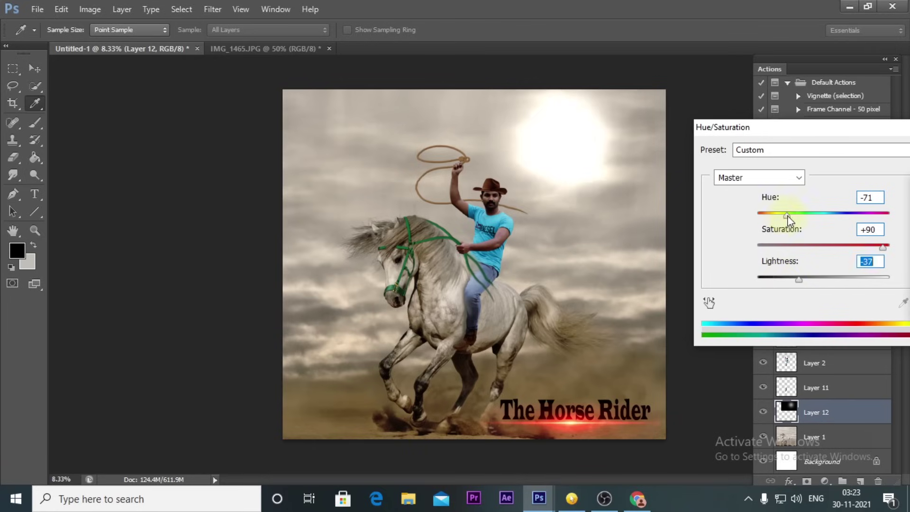
{"action": "key", "text": "Return"}
- Erase Layer 15's dark overlay from the rider's face, hand and the horse
{"action": "key", "text": "v"}
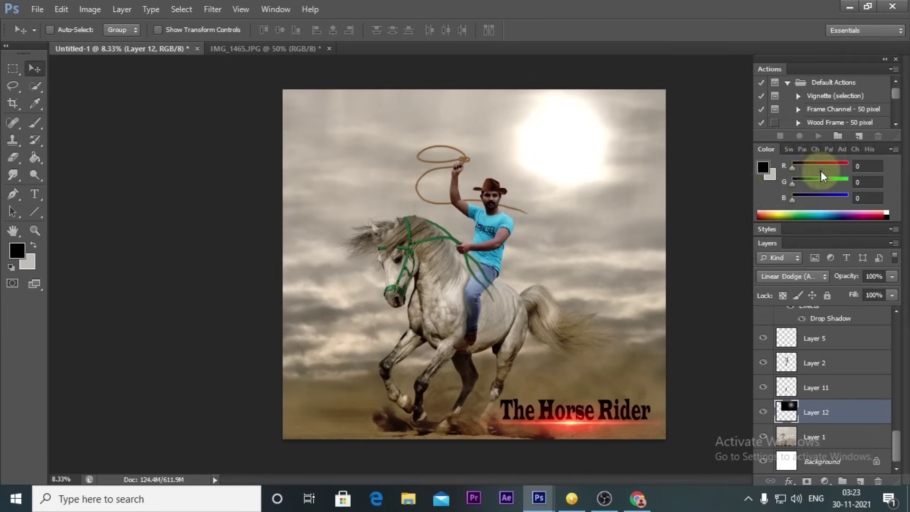
{"action": "key", "text": "e"}
{"action": "scroll", "coordinate": [502, 204], "scroll_direction": "up", "scroll_amount": 2}
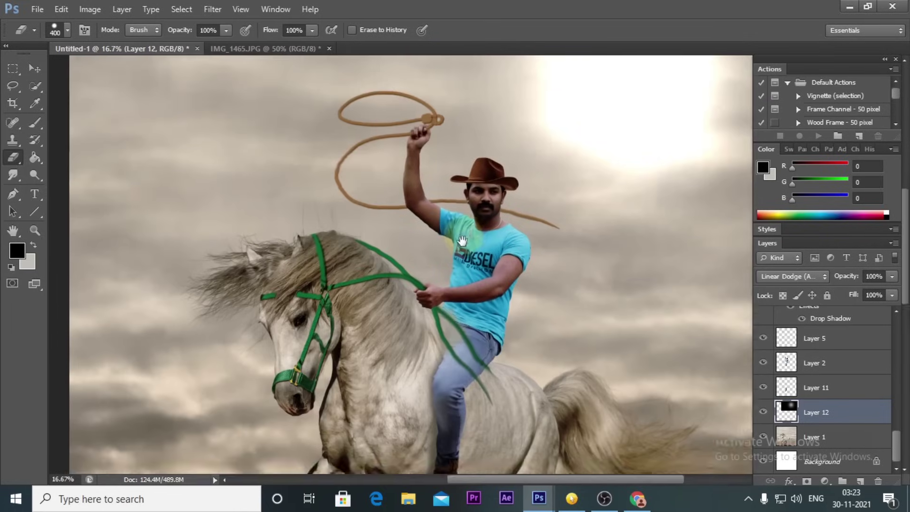
{"action": "key", "text": "bracketright"}
{"action": "key", "text": "bracketright"}
{"action": "key", "text": "bracketright"}
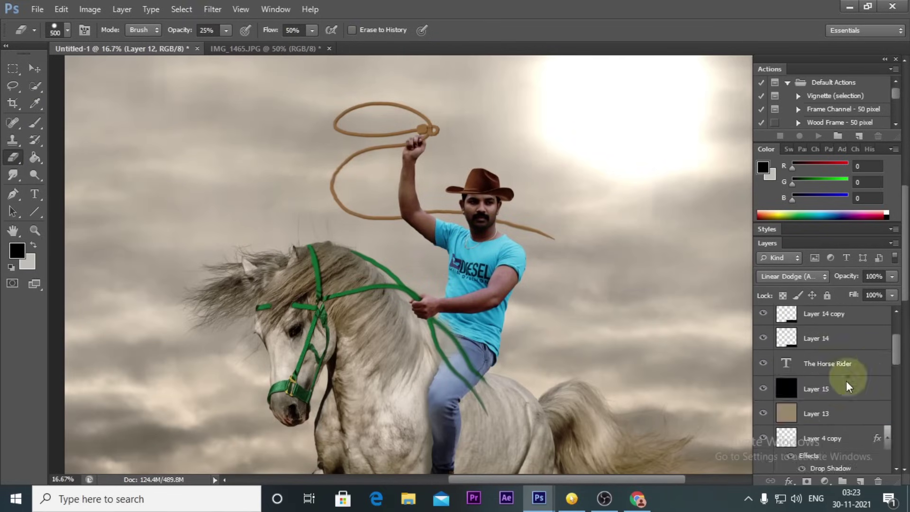
{"action": "mouse_move", "coordinate": [481, 207]}
{"action": "left_mouse_down"}
{"action": "mouse_move", "coordinate": [418, 325]}
{"action": "mouse_move", "coordinate": [550, 440]}
{"action": "left_mouse_up"}
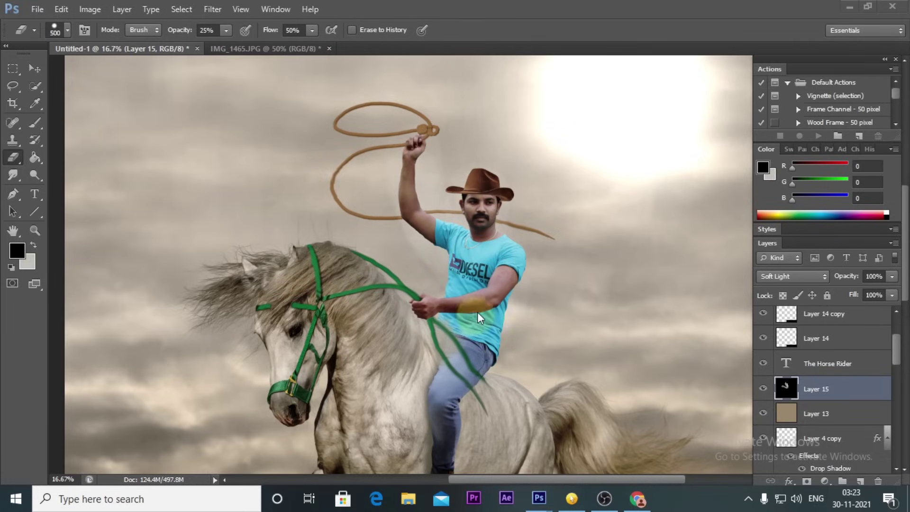
{"action": "key", "text": "ctrl+minus"}
{"action": "key", "text": "ctrl+minus"}
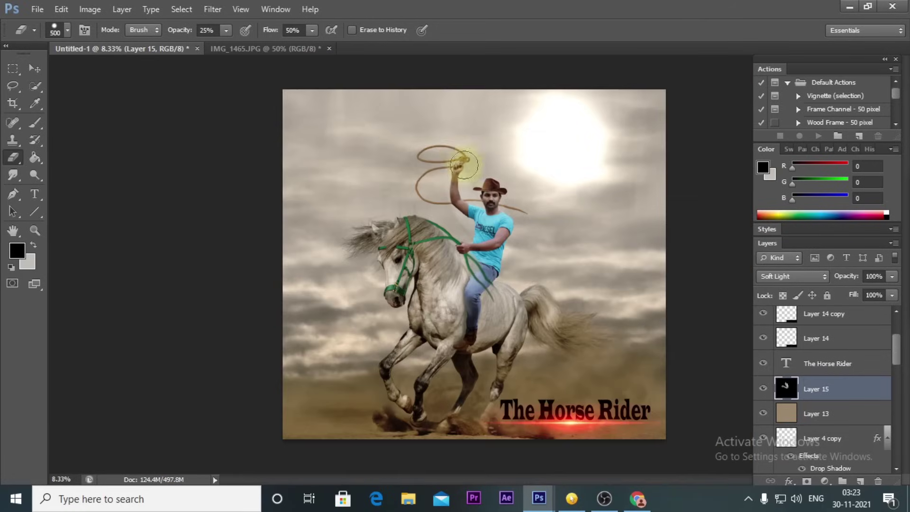
{"action": "left_click_drag", "start_coordinate": [472, 162], "coordinate": [526, 302]}
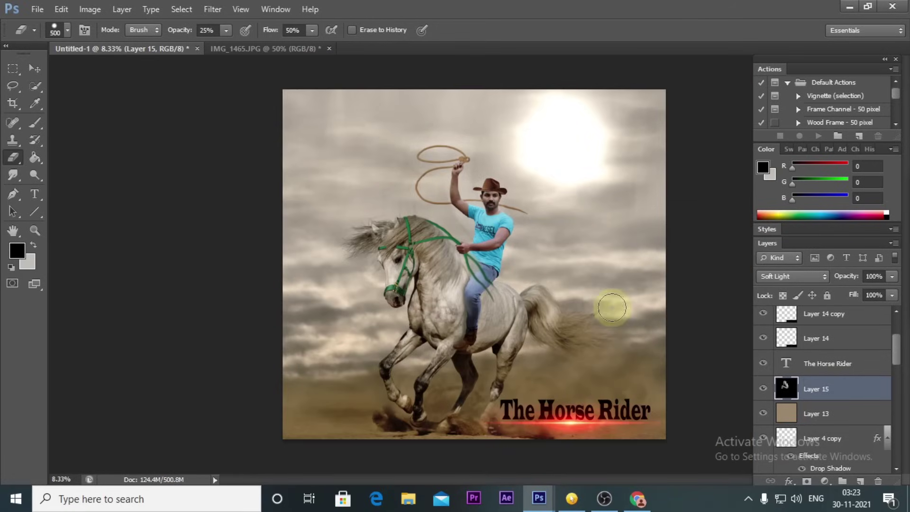
{"action": "key", "text": "f"}
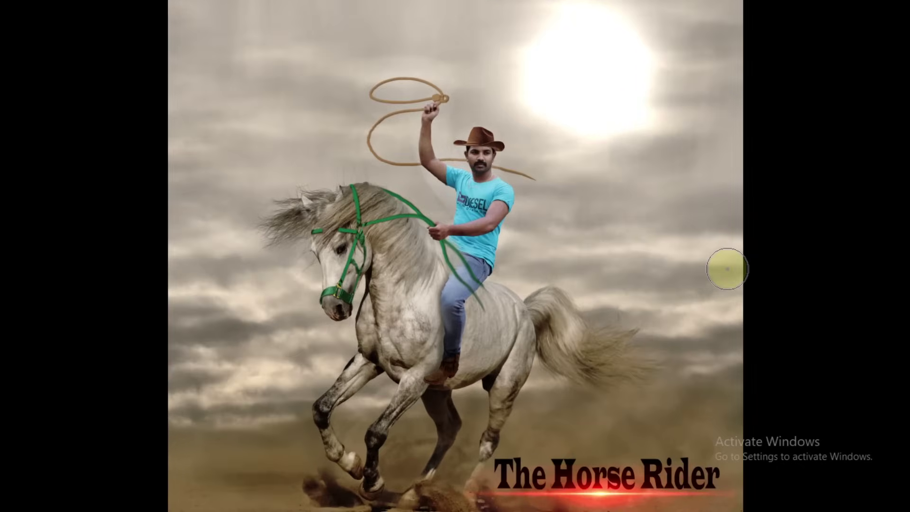